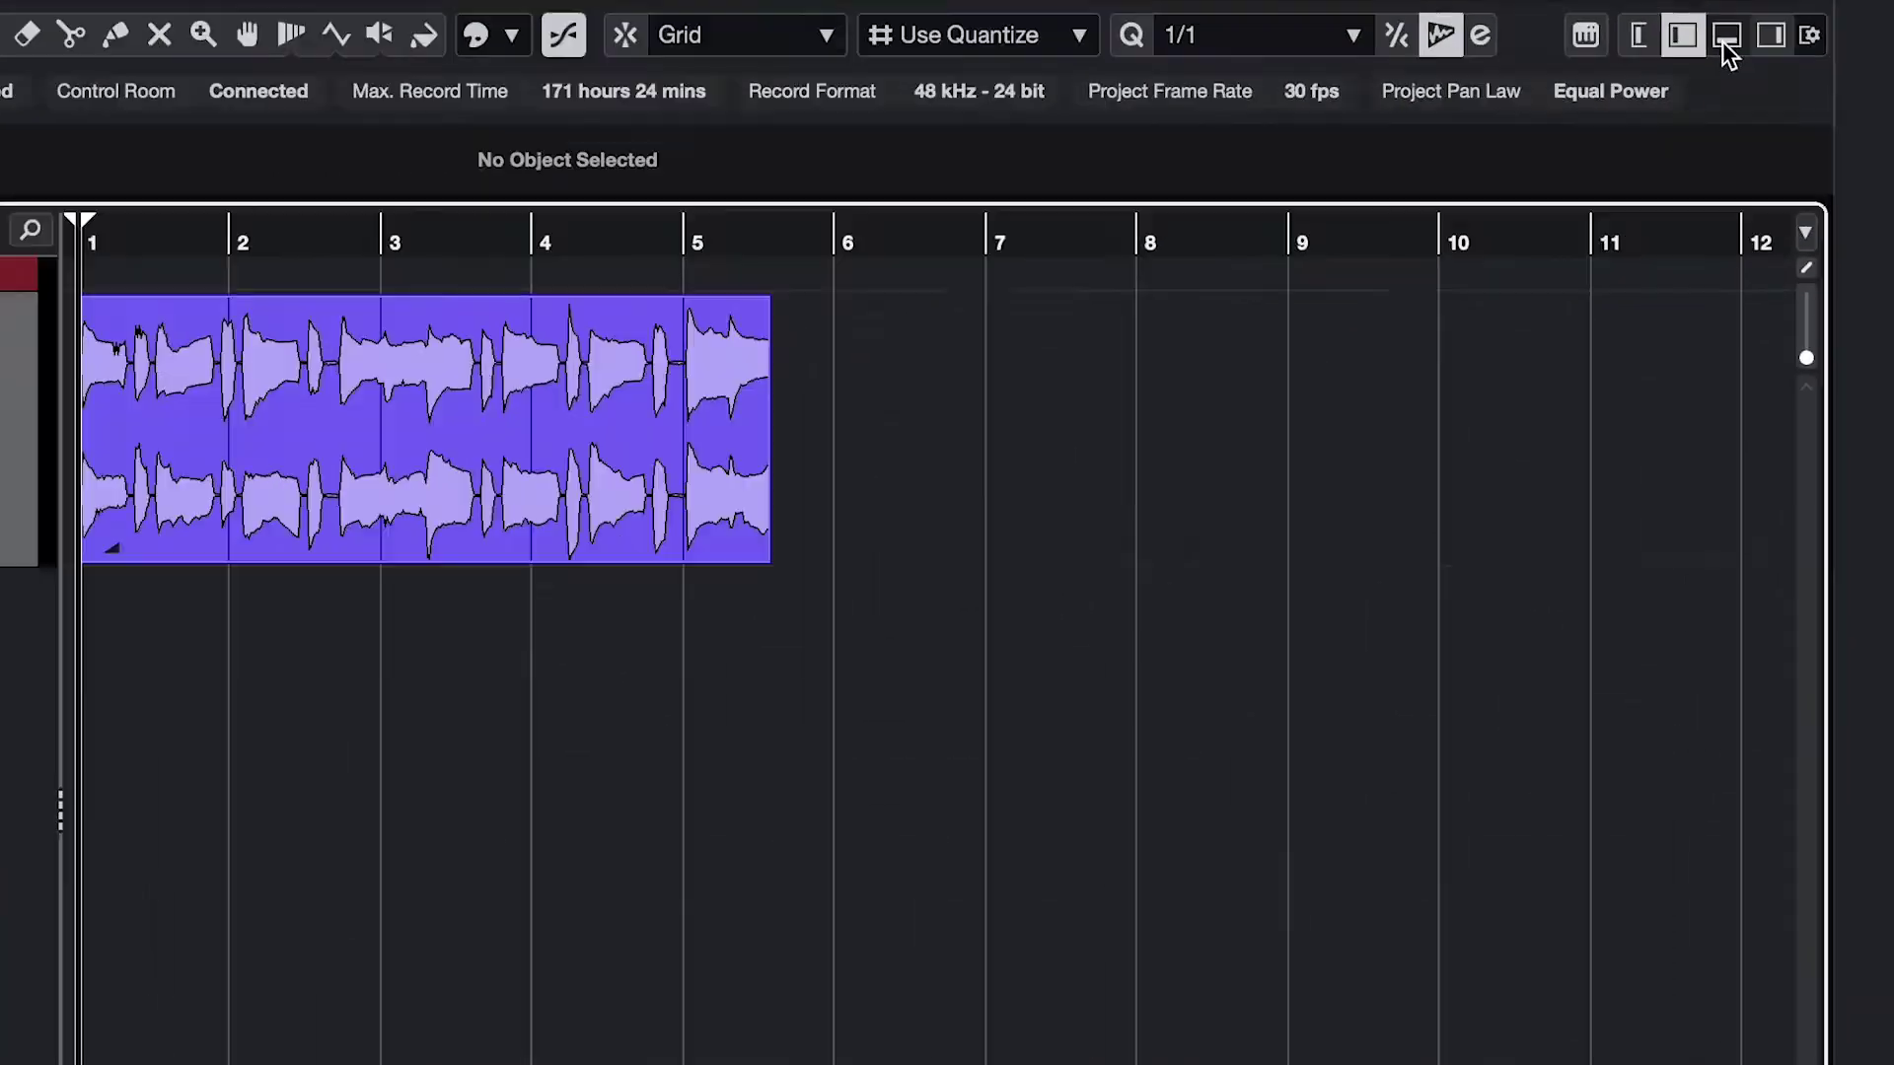
- Show the MIDI Remote page in the Lower Zone below the project
click(1780, 23)
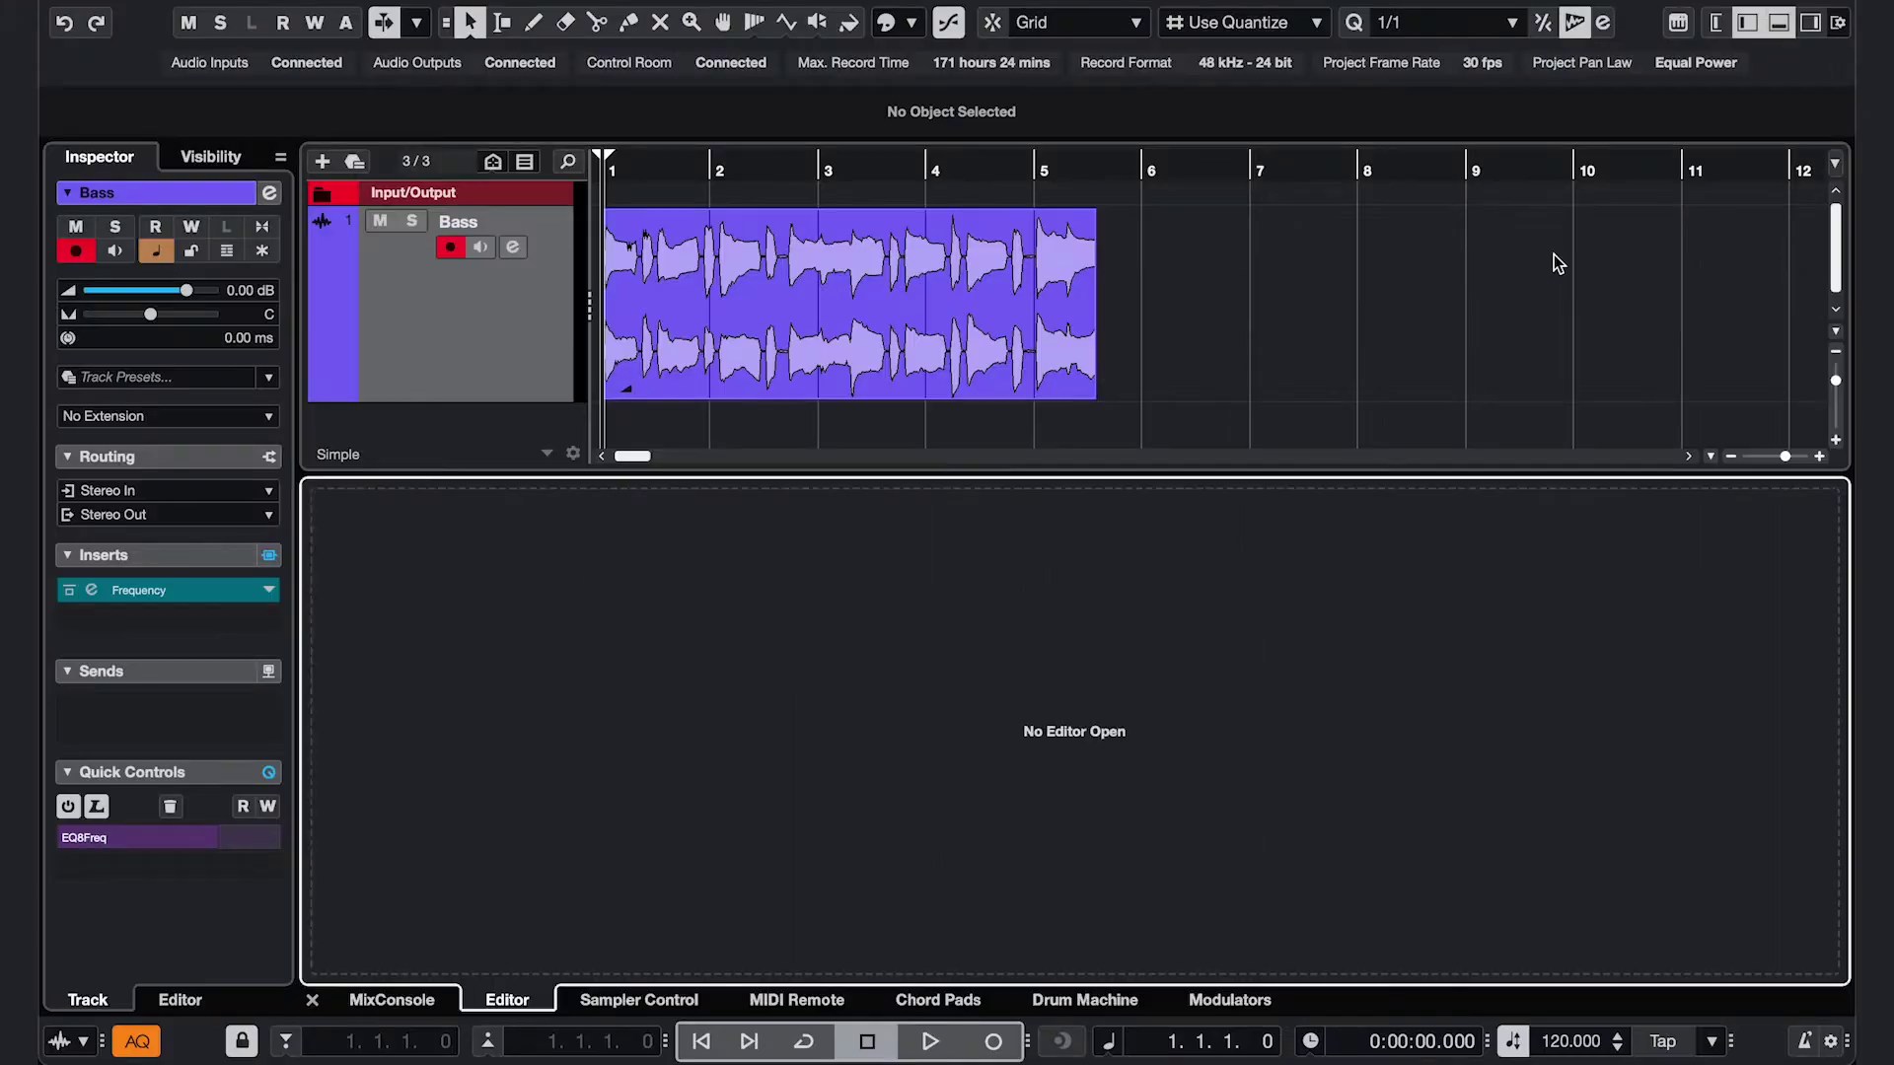
click(787, 1000)
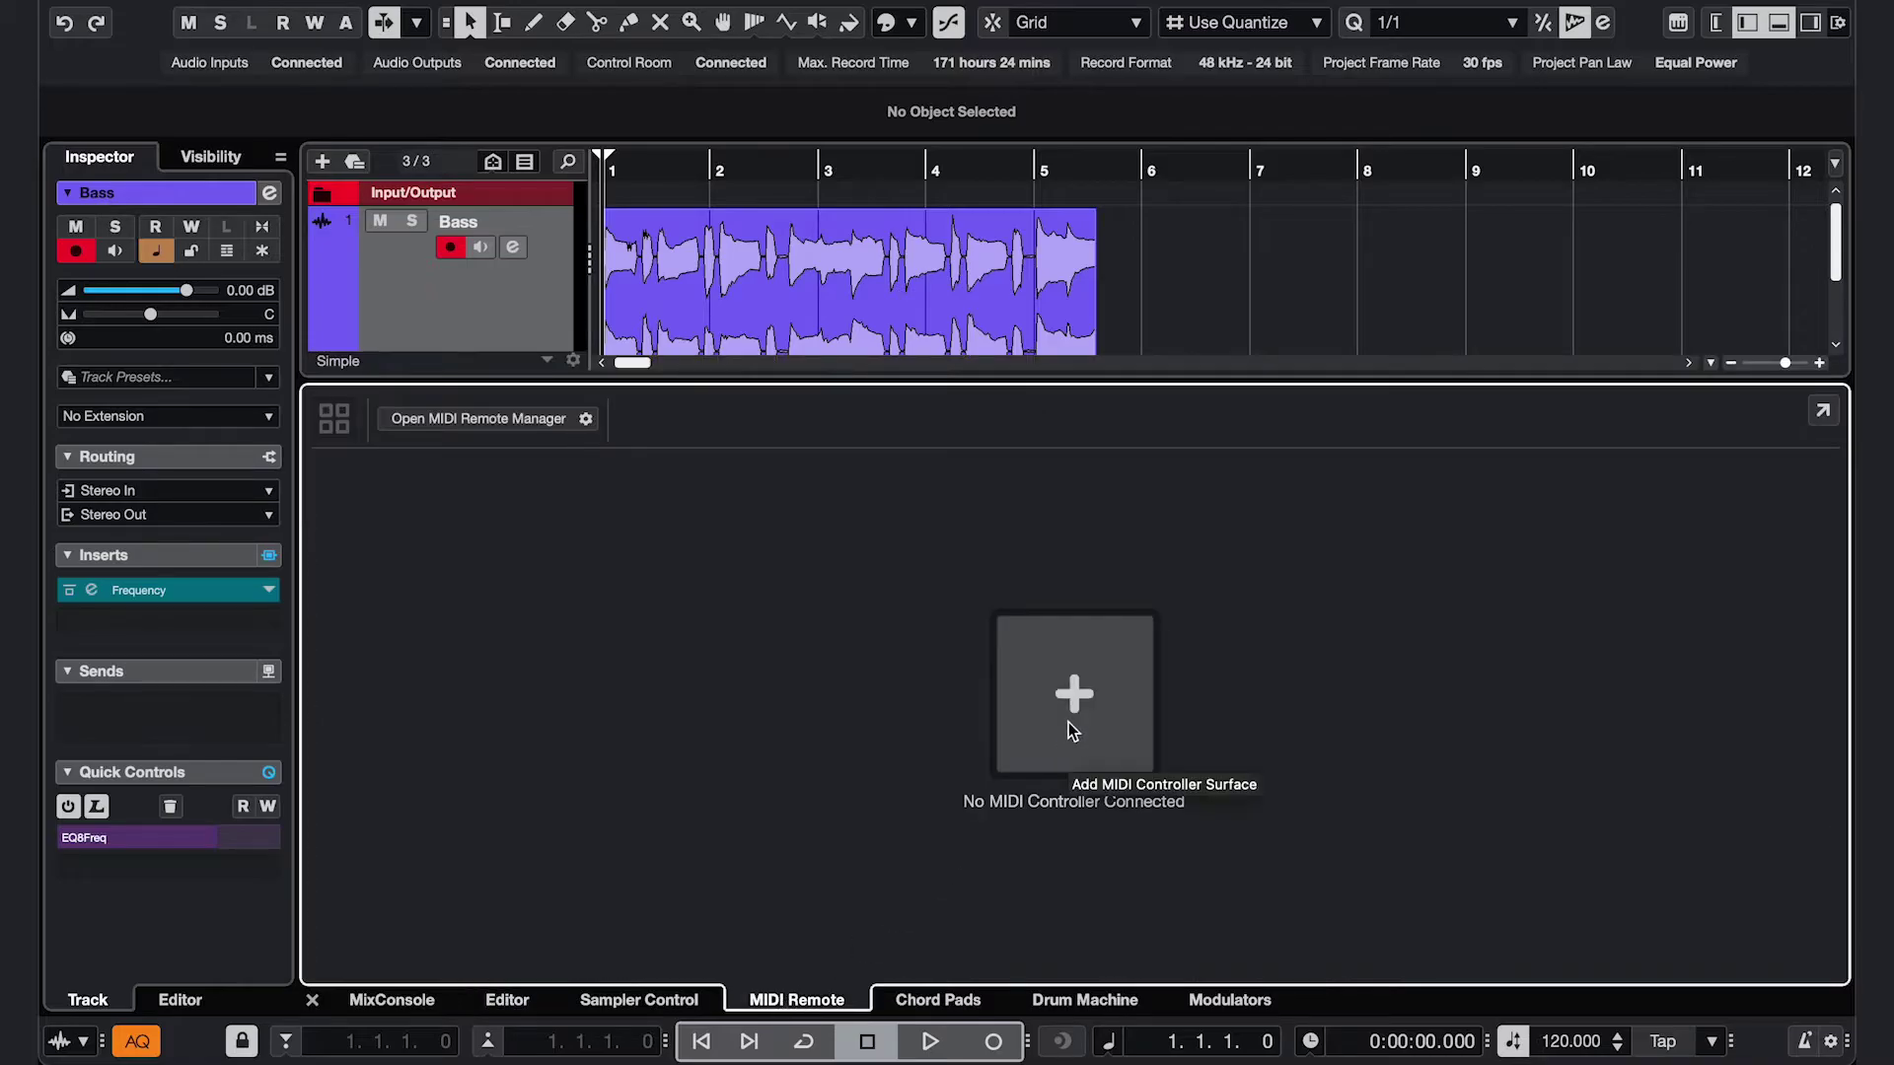
- Start a new MIDI controller surface and set its vendor to M-Audio
click(1072, 731)
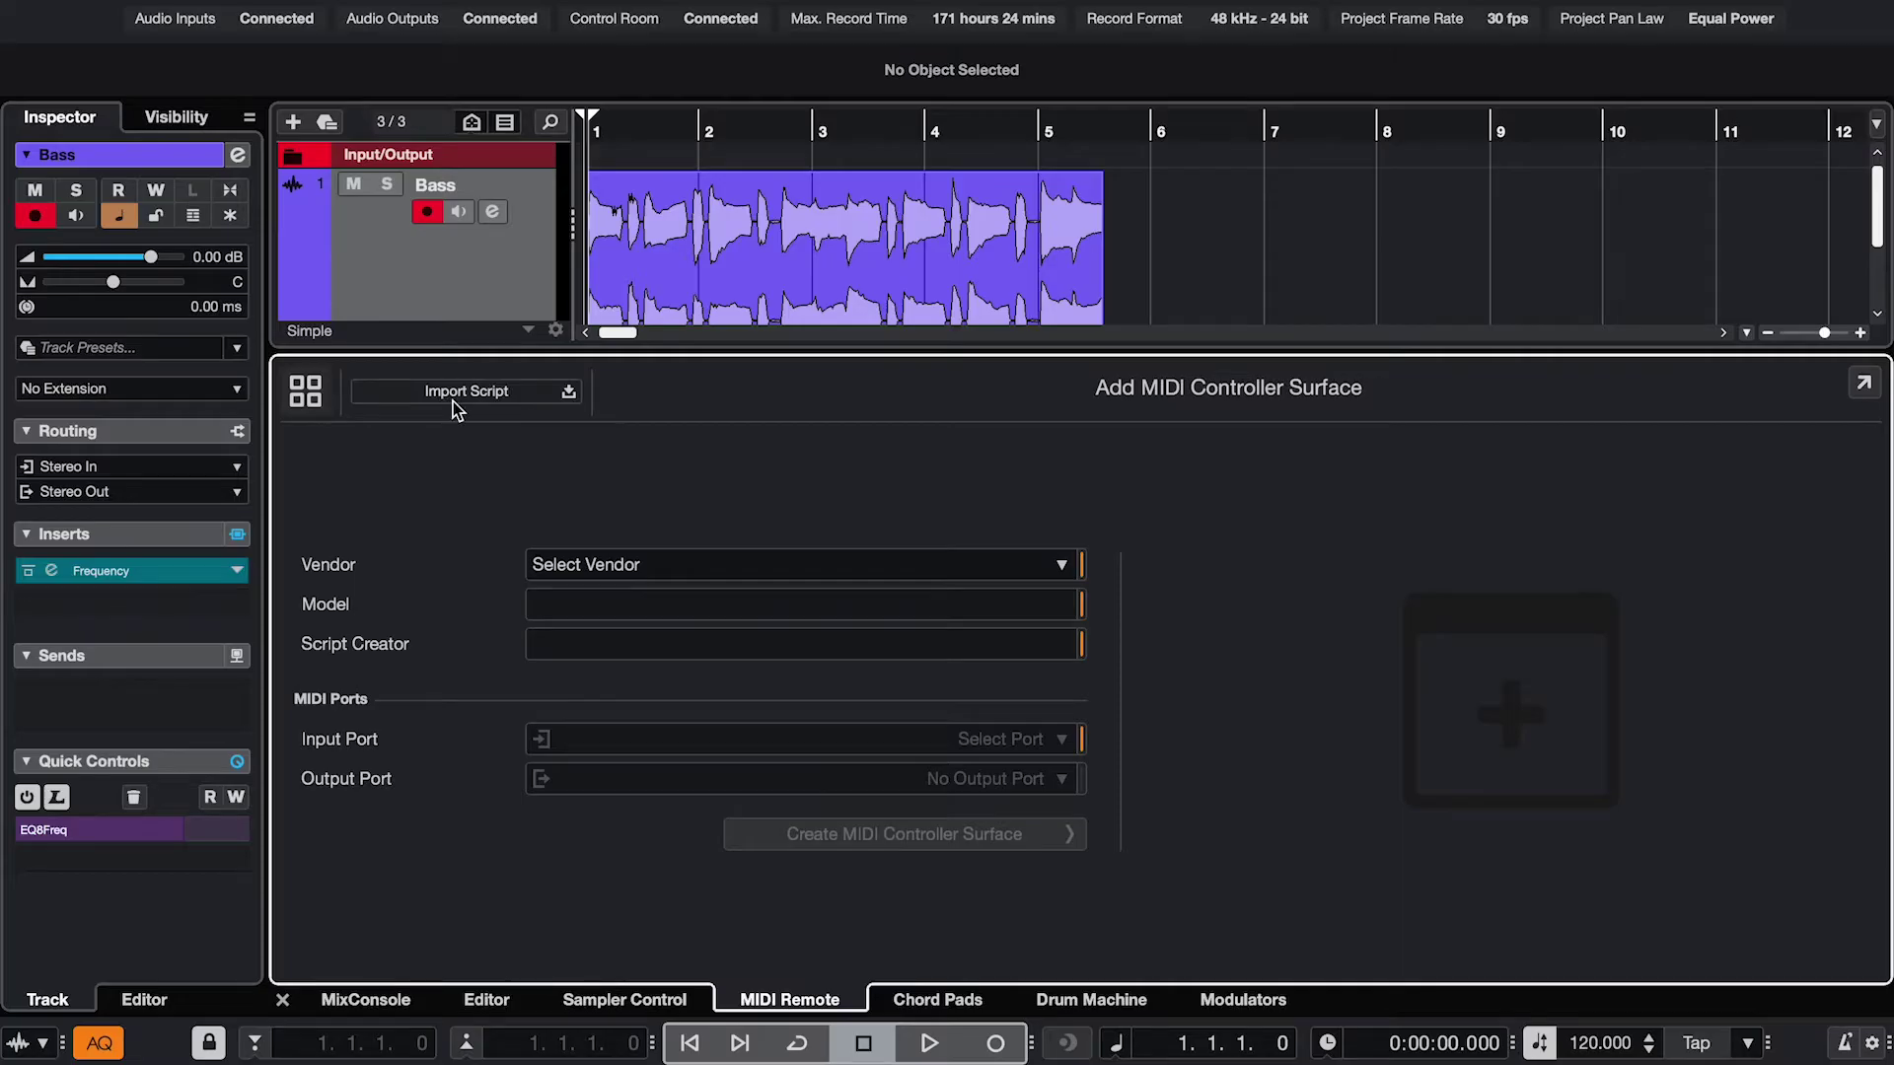
click(1051, 566)
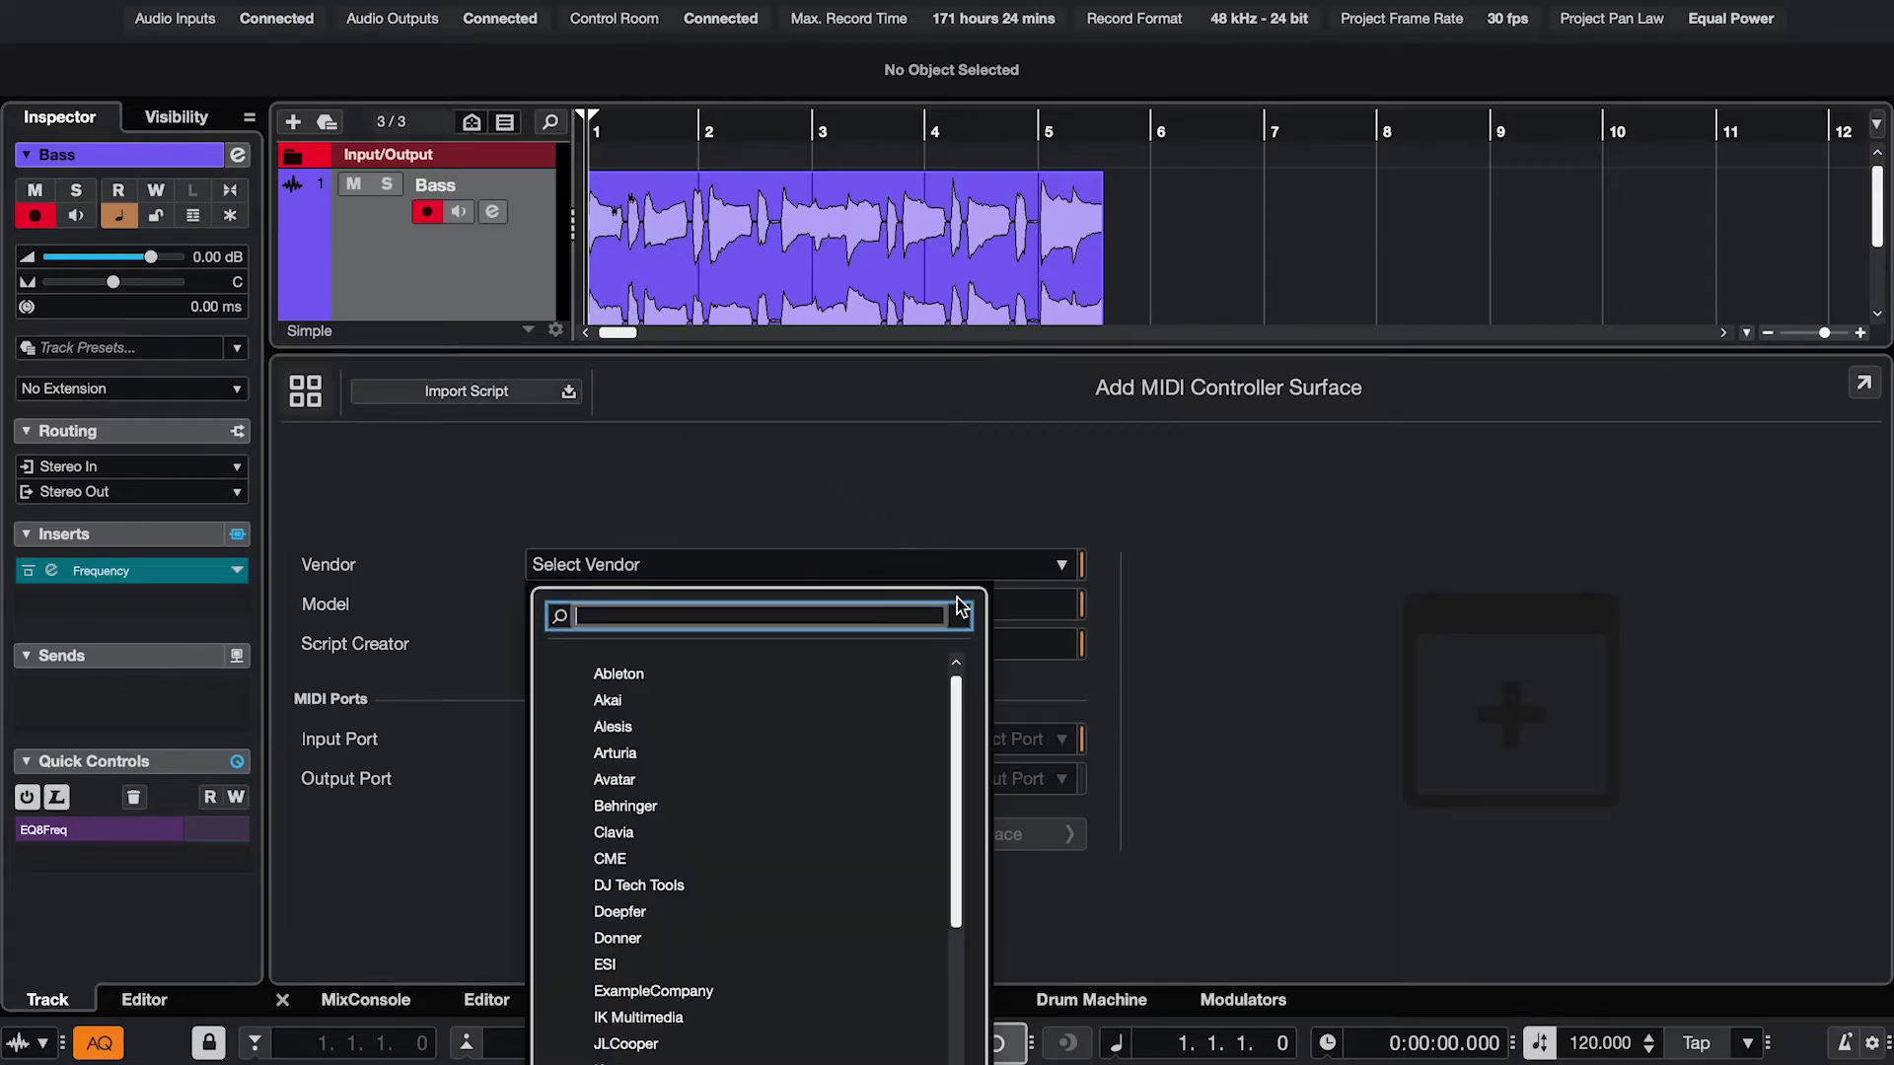
click(691, 702)
click(803, 607)
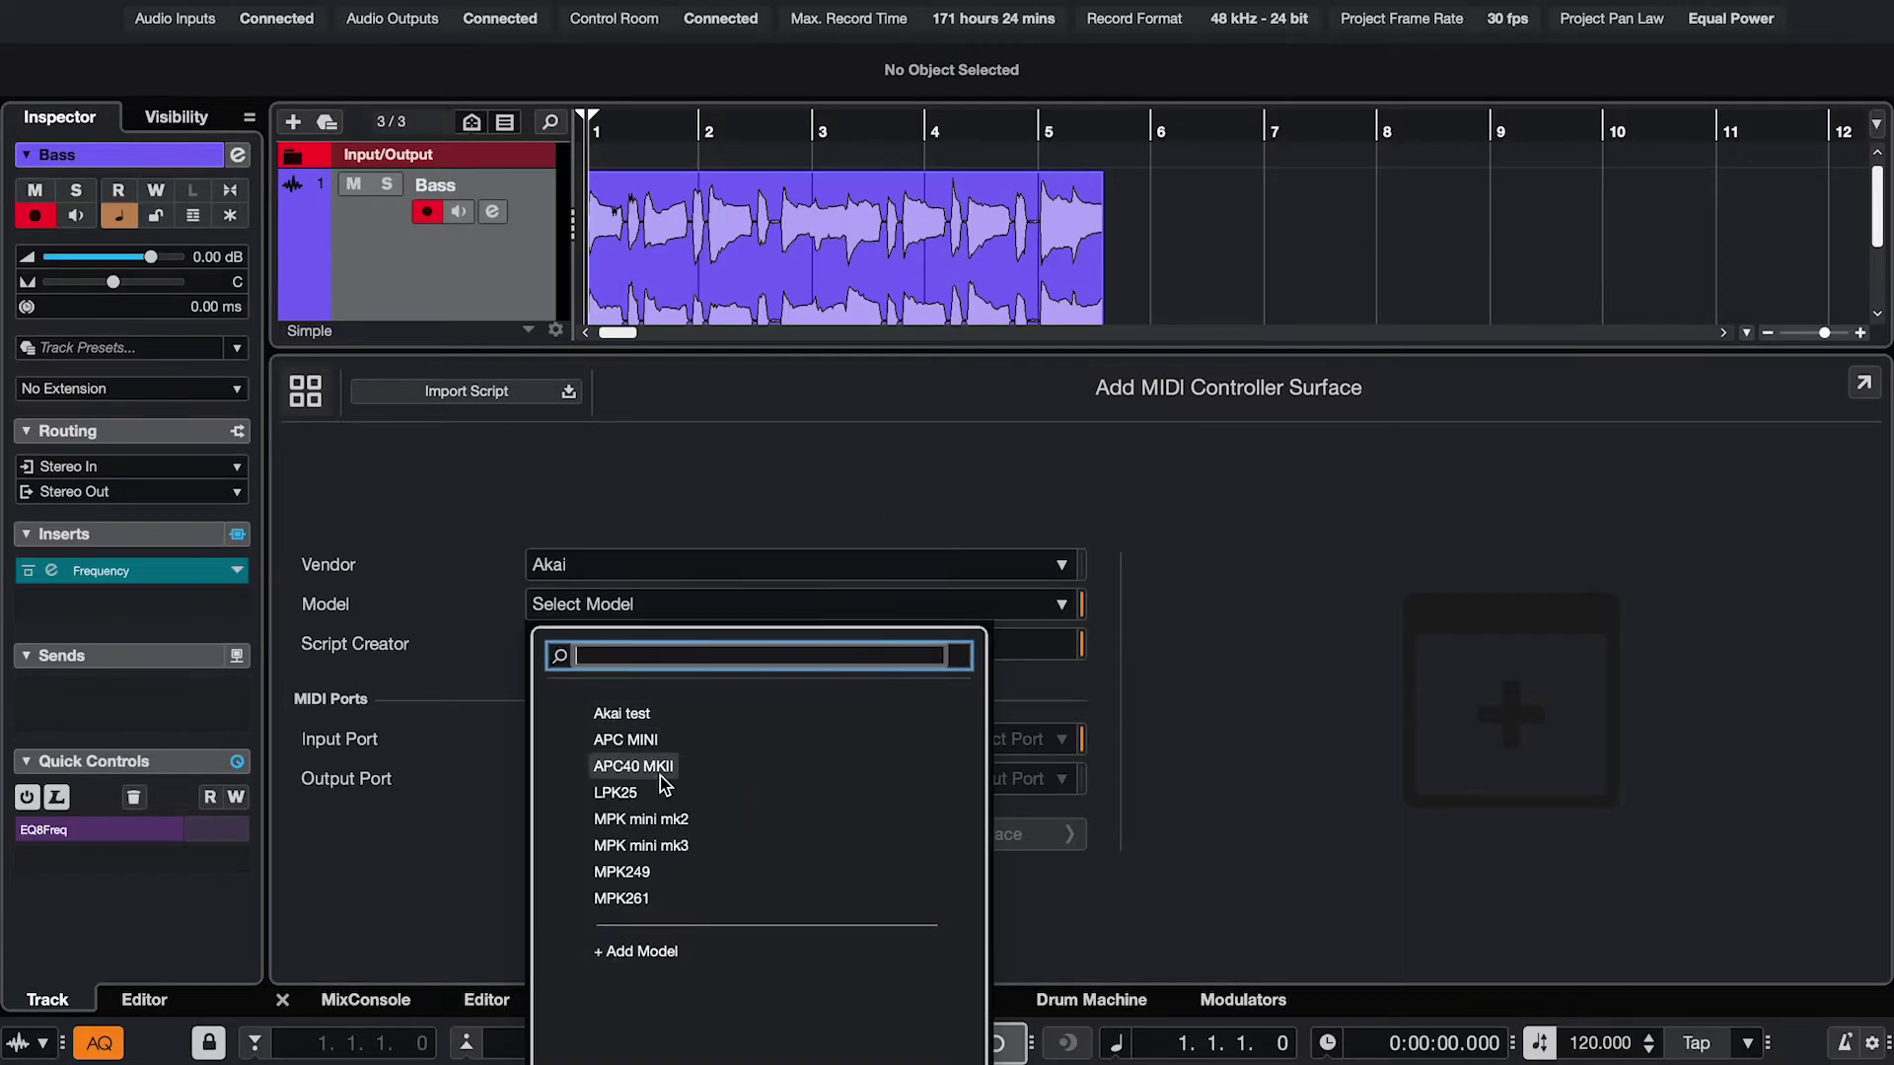
click(636, 819)
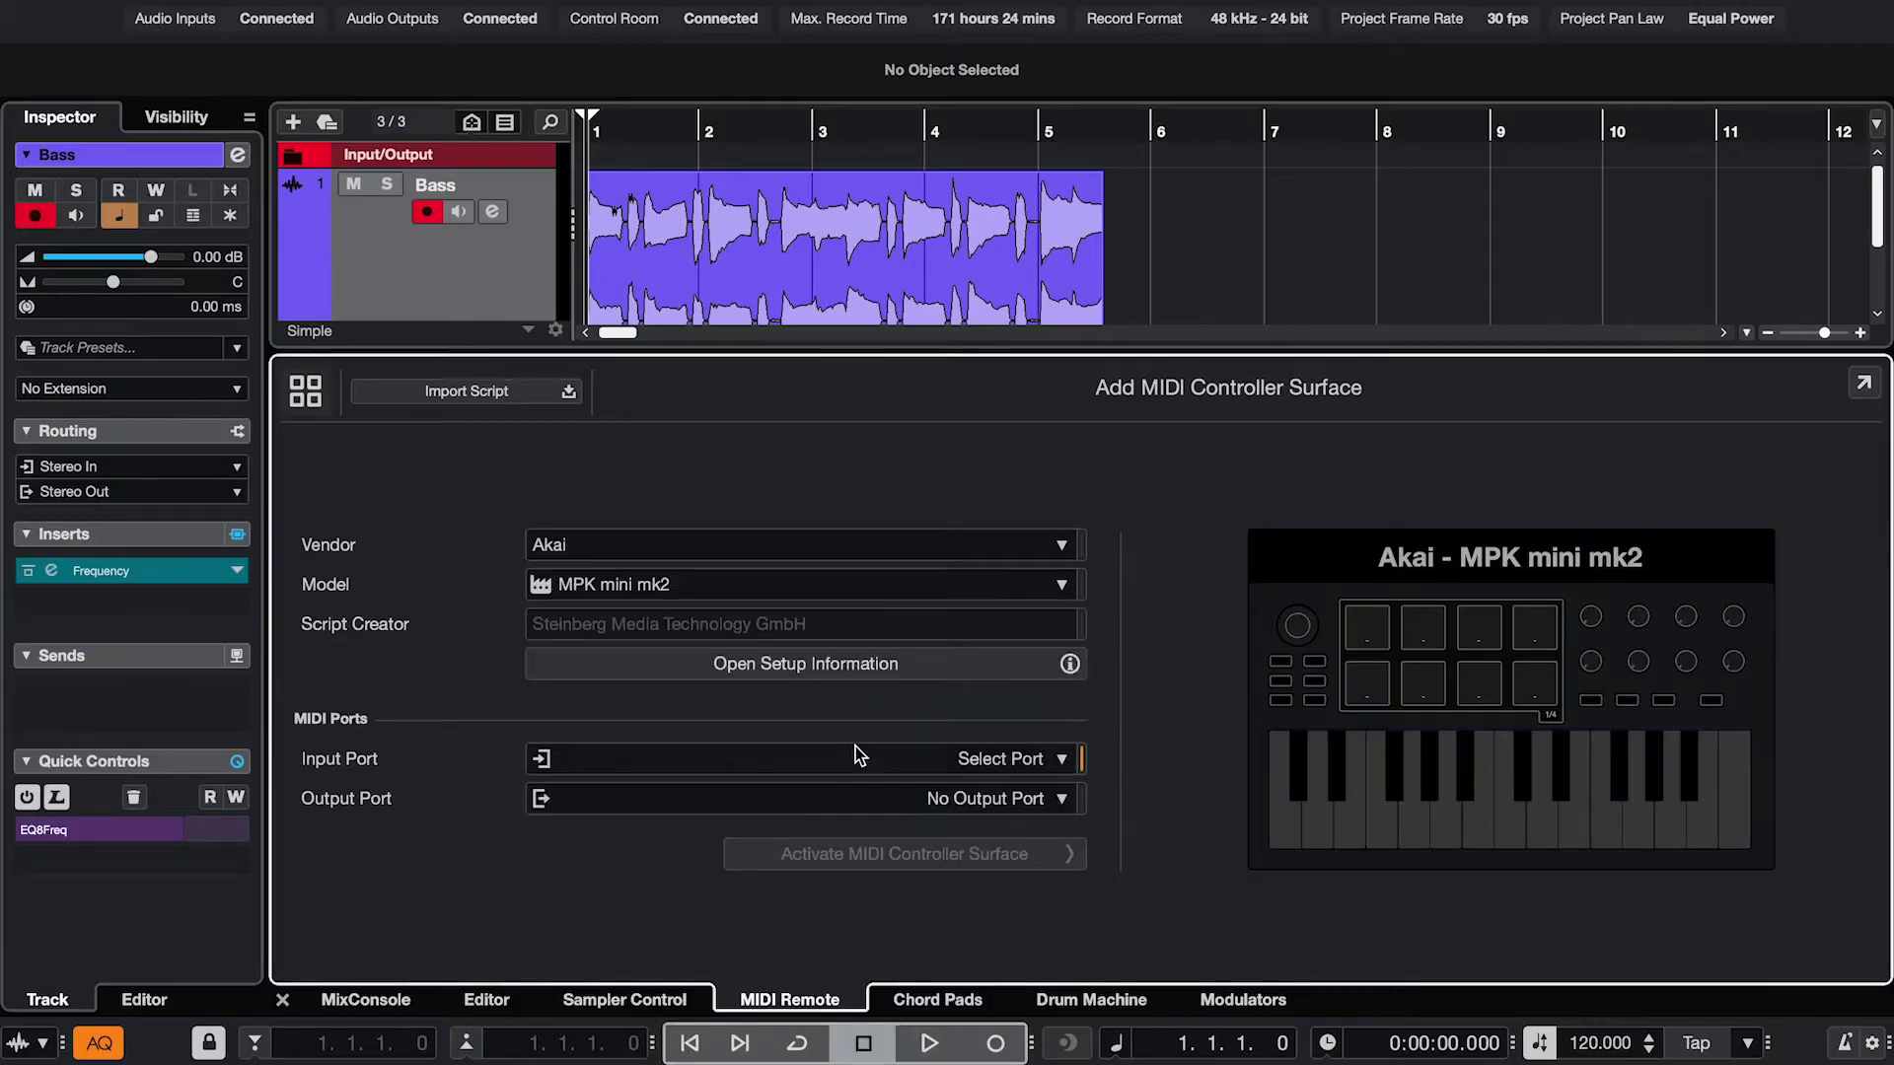
click(813, 546)
text(m)
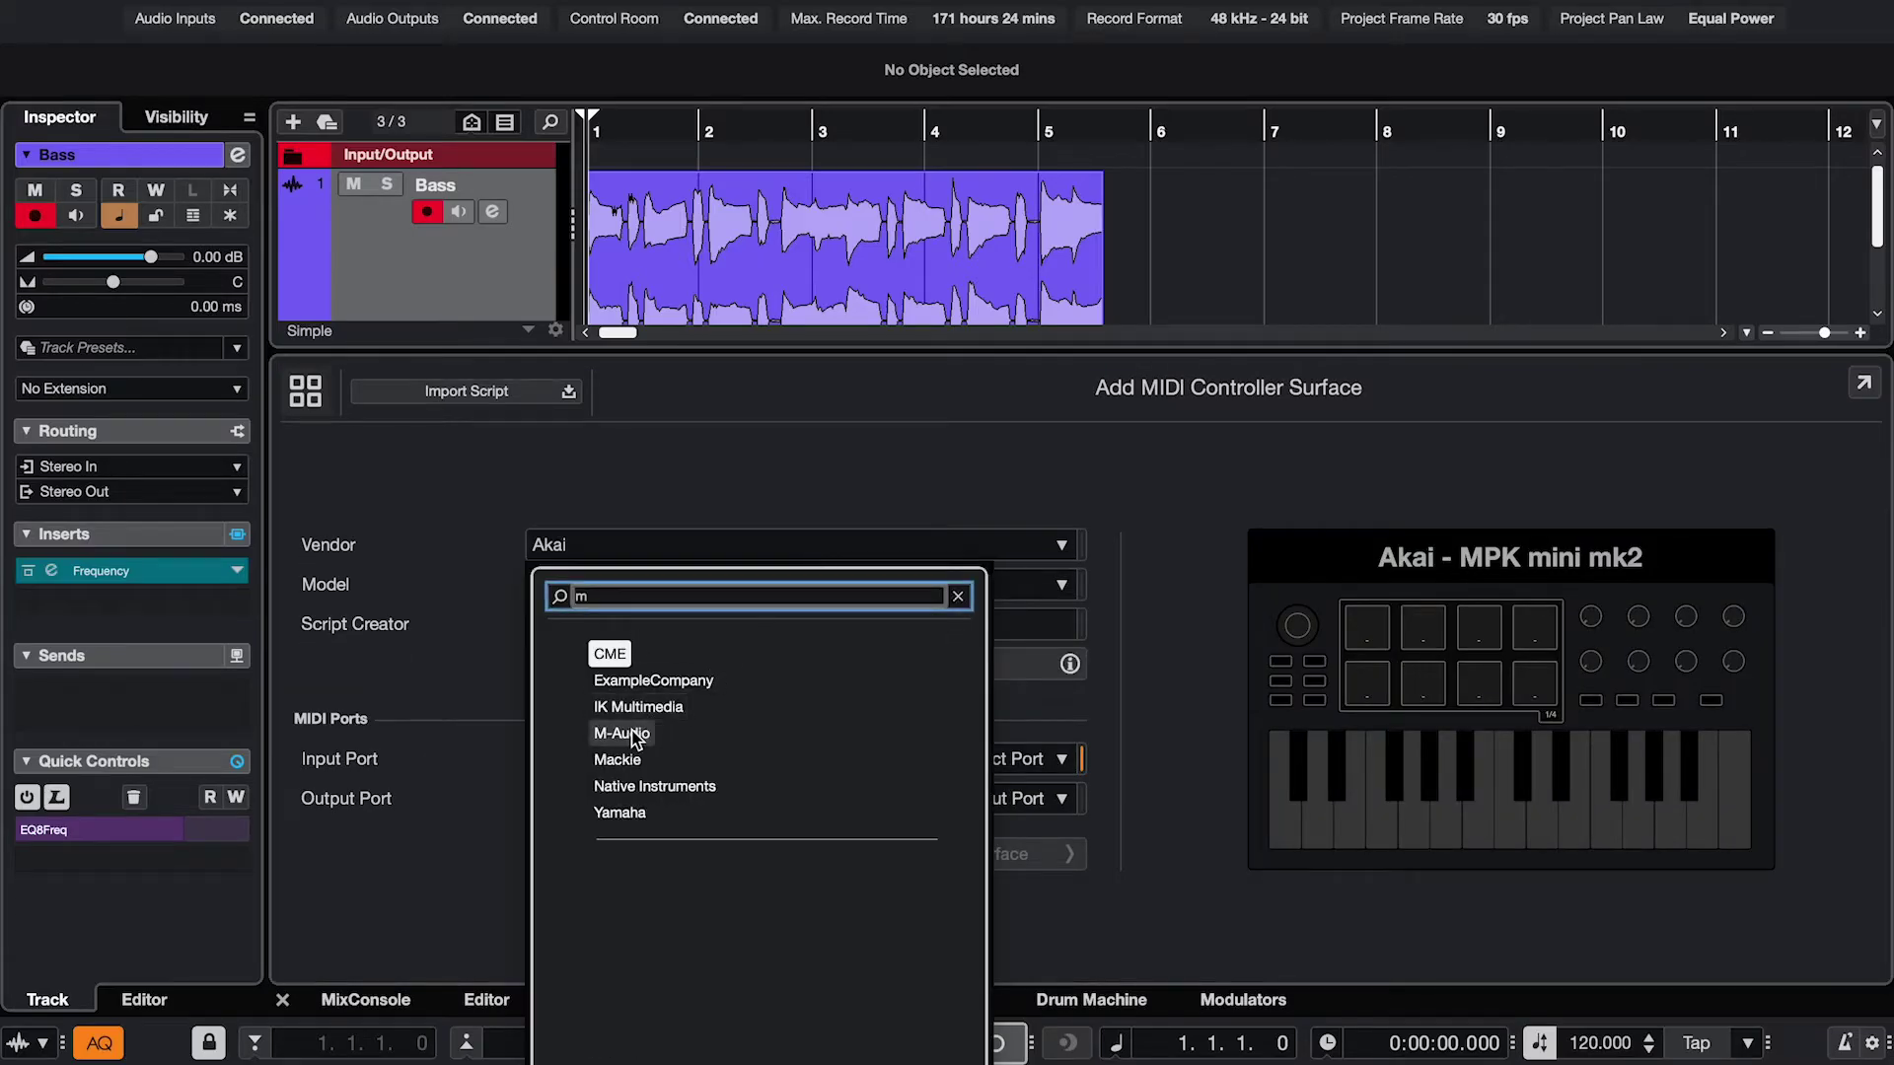
click(614, 732)
- Name the model Oxygen49, fill Script Creator, and create it on USB Oxygen 49 ports
click(667, 603)
text(Oxy)
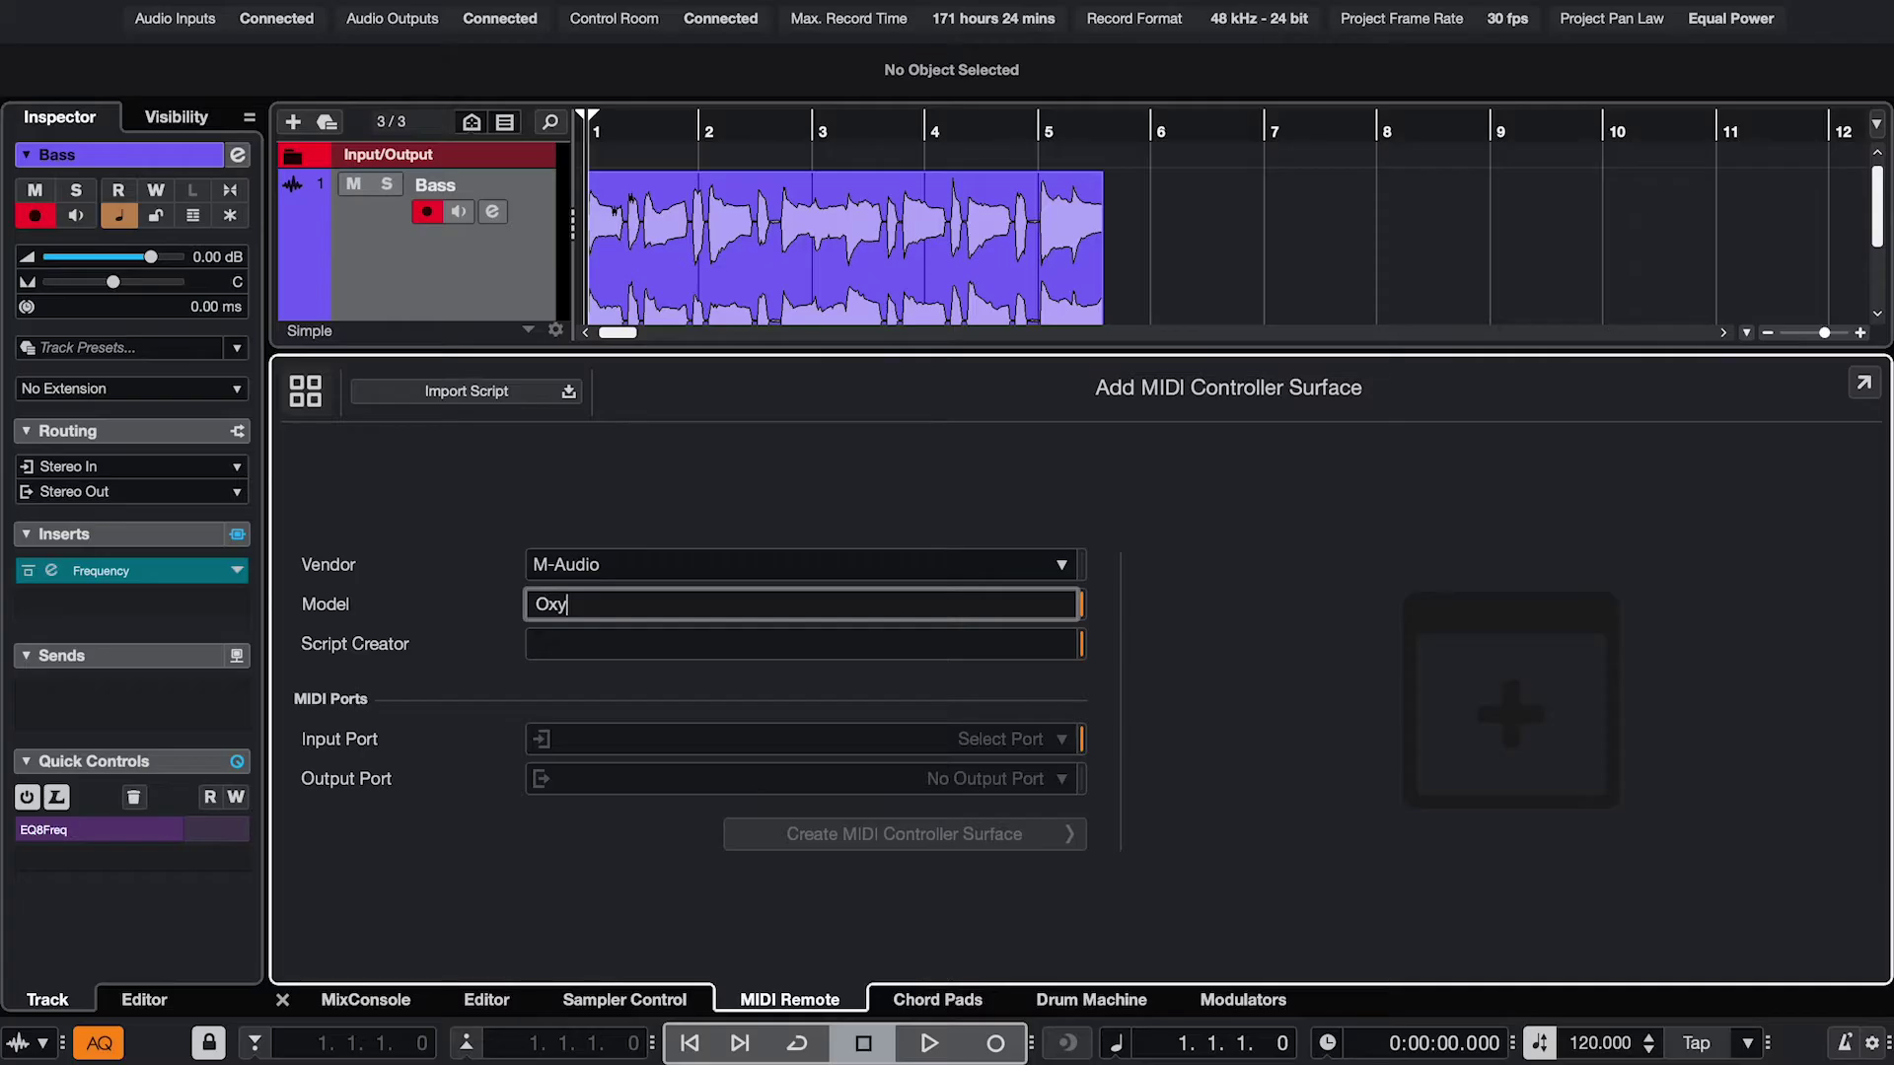
text(gen49)
click(687, 655)
text(Alice Byno)
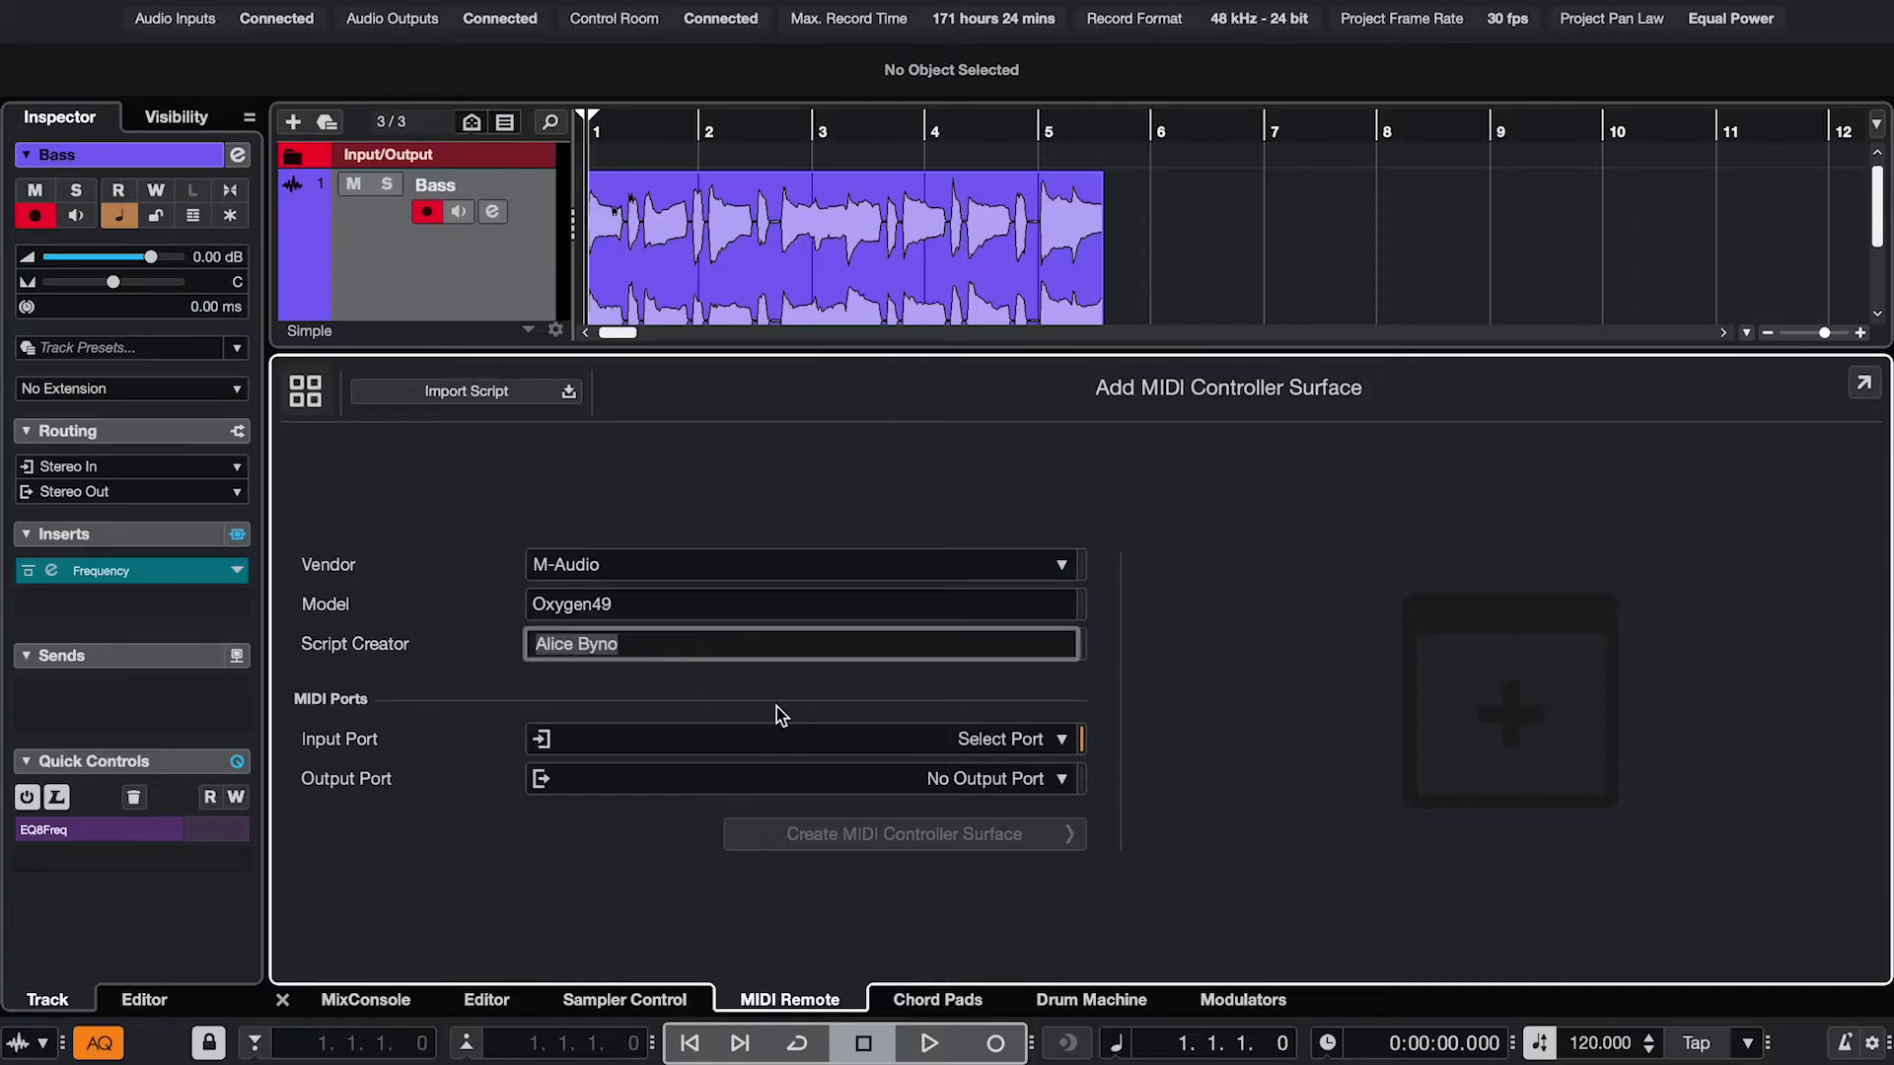
click(943, 740)
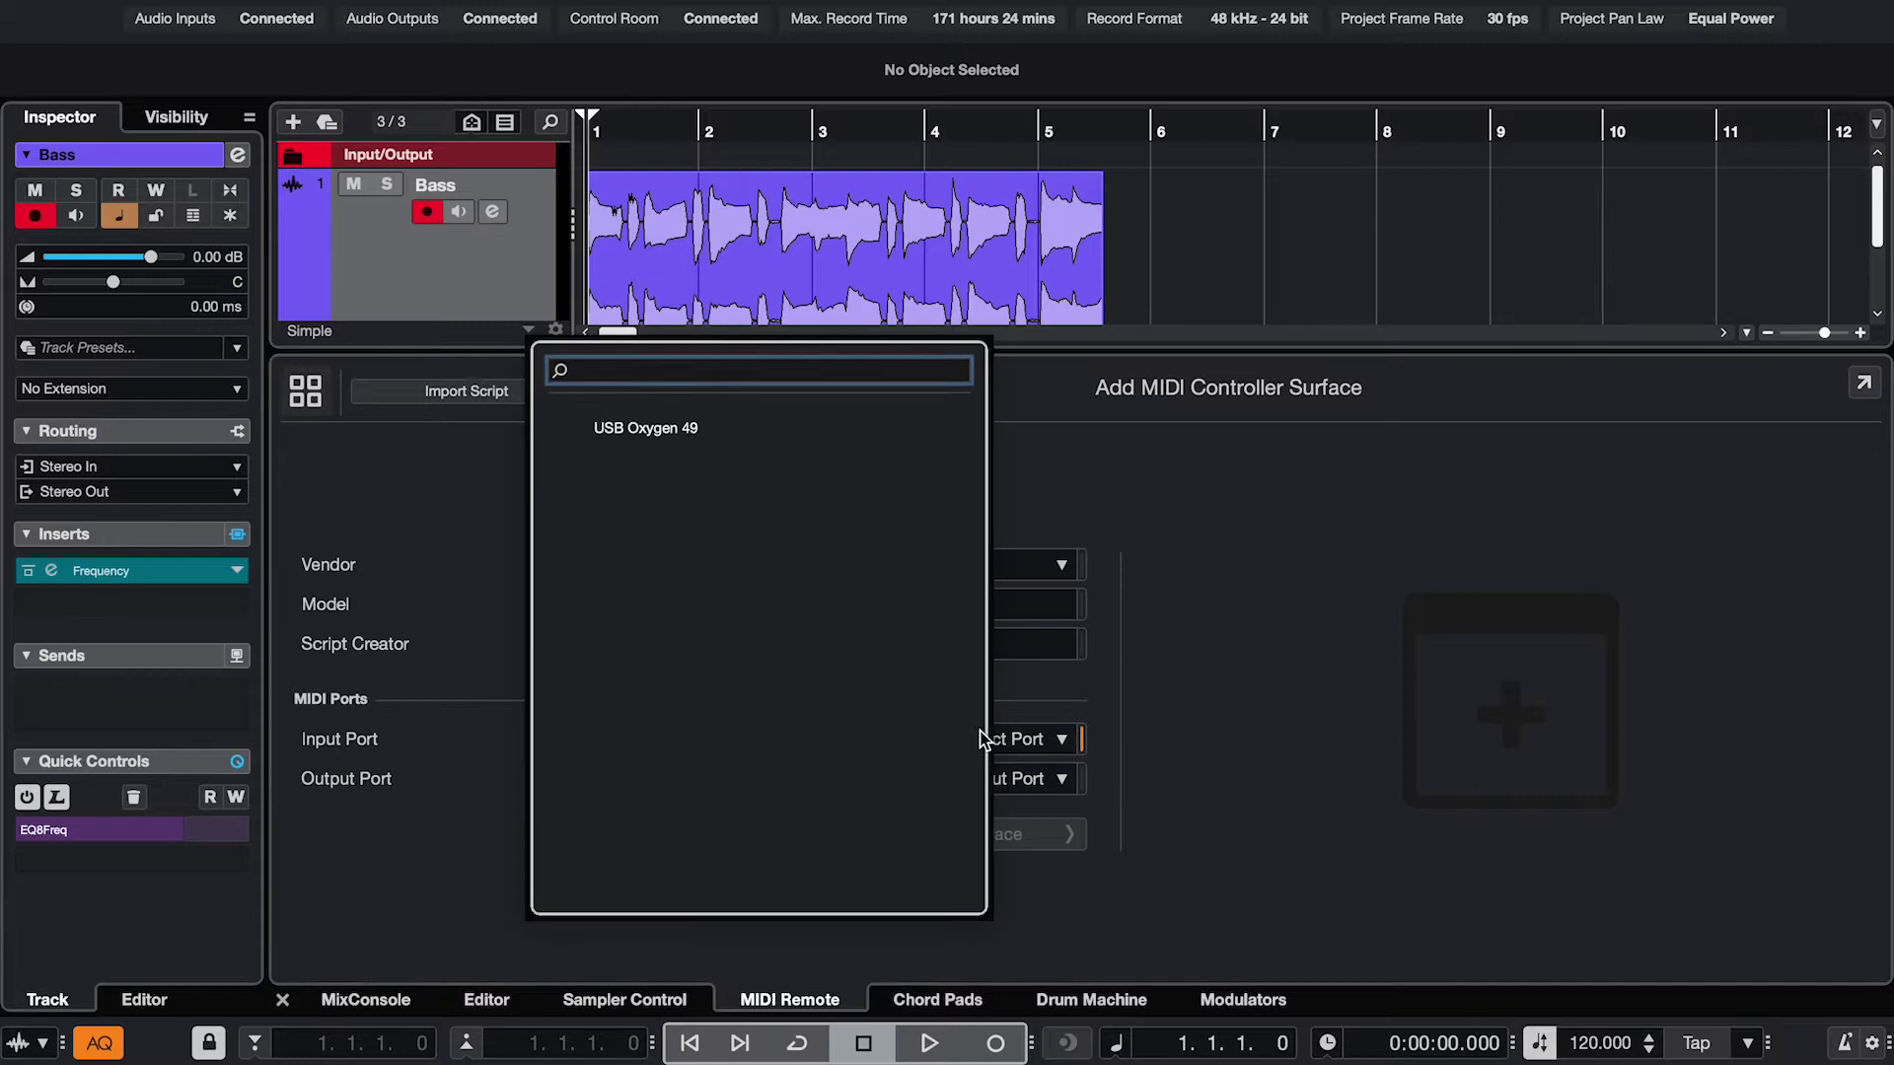
click(647, 429)
click(909, 835)
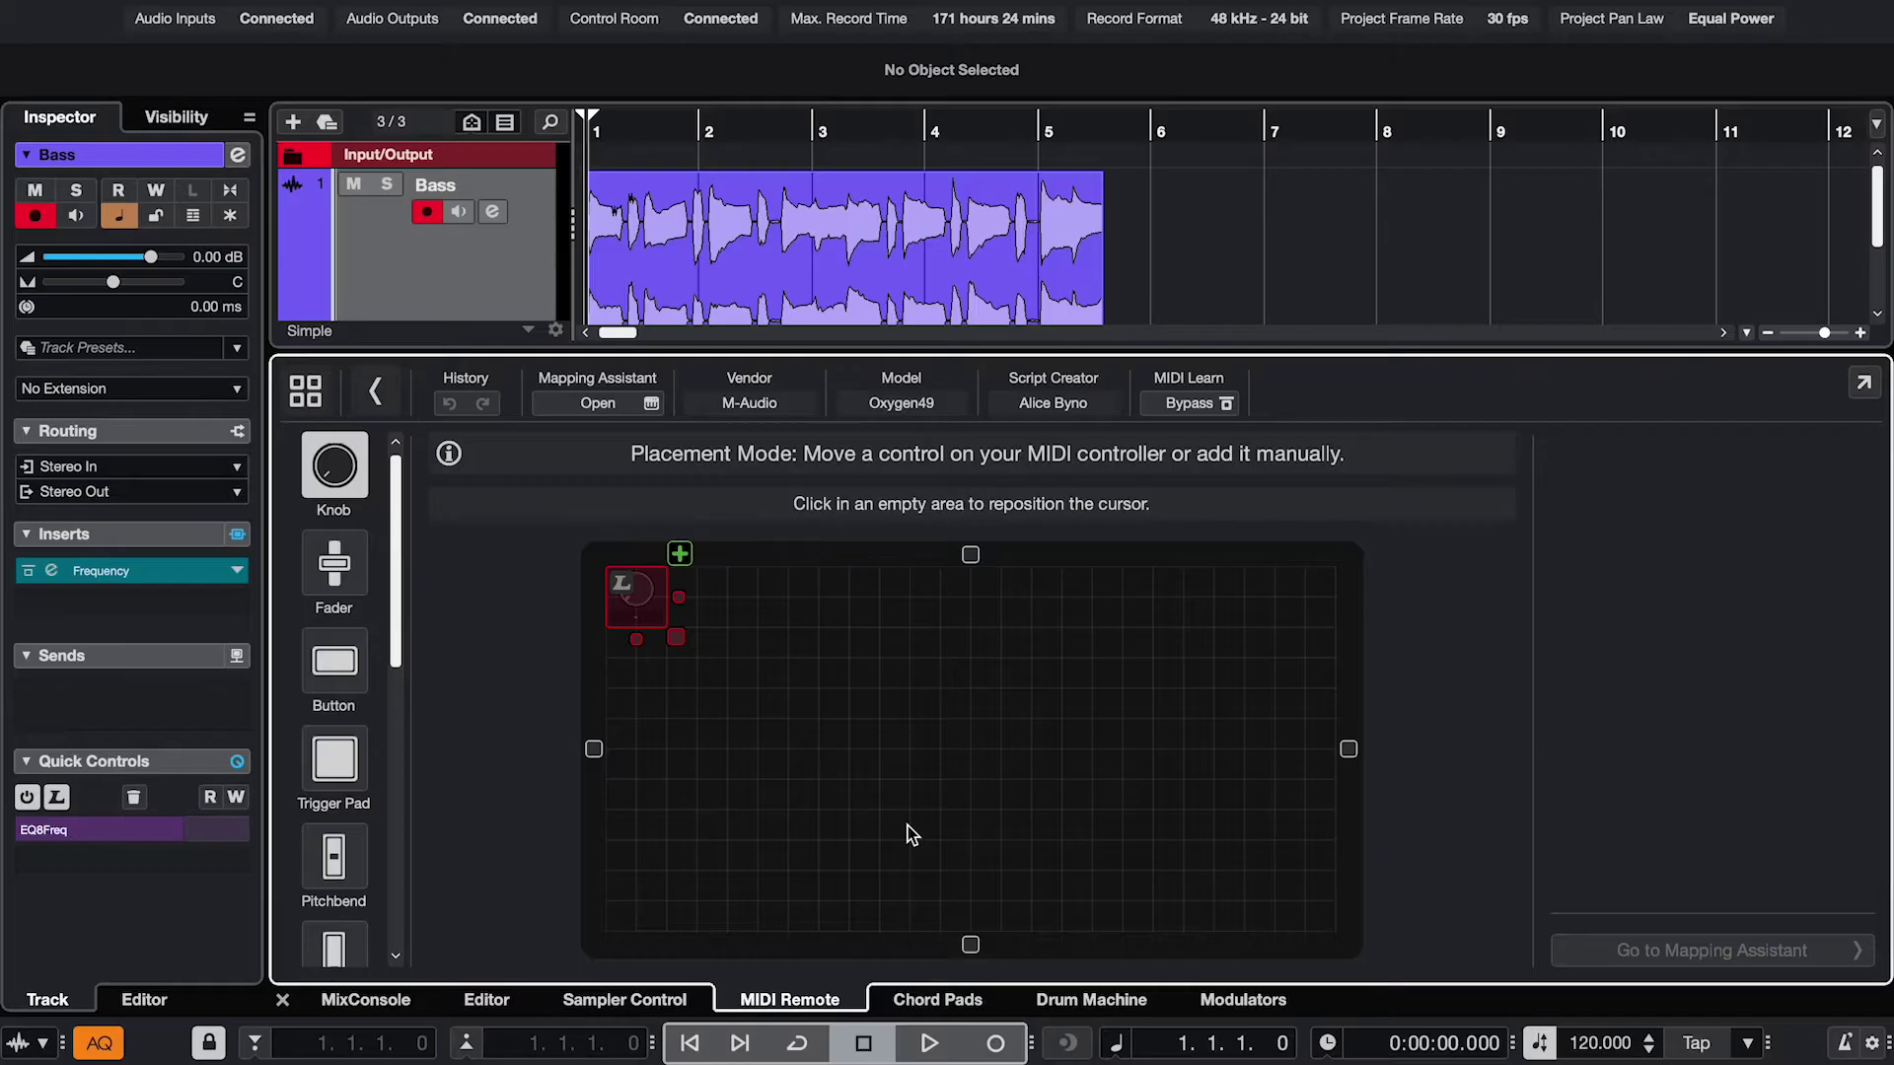
scroll(339, 613, down, 3)
scroll(344, 619, down, 3)
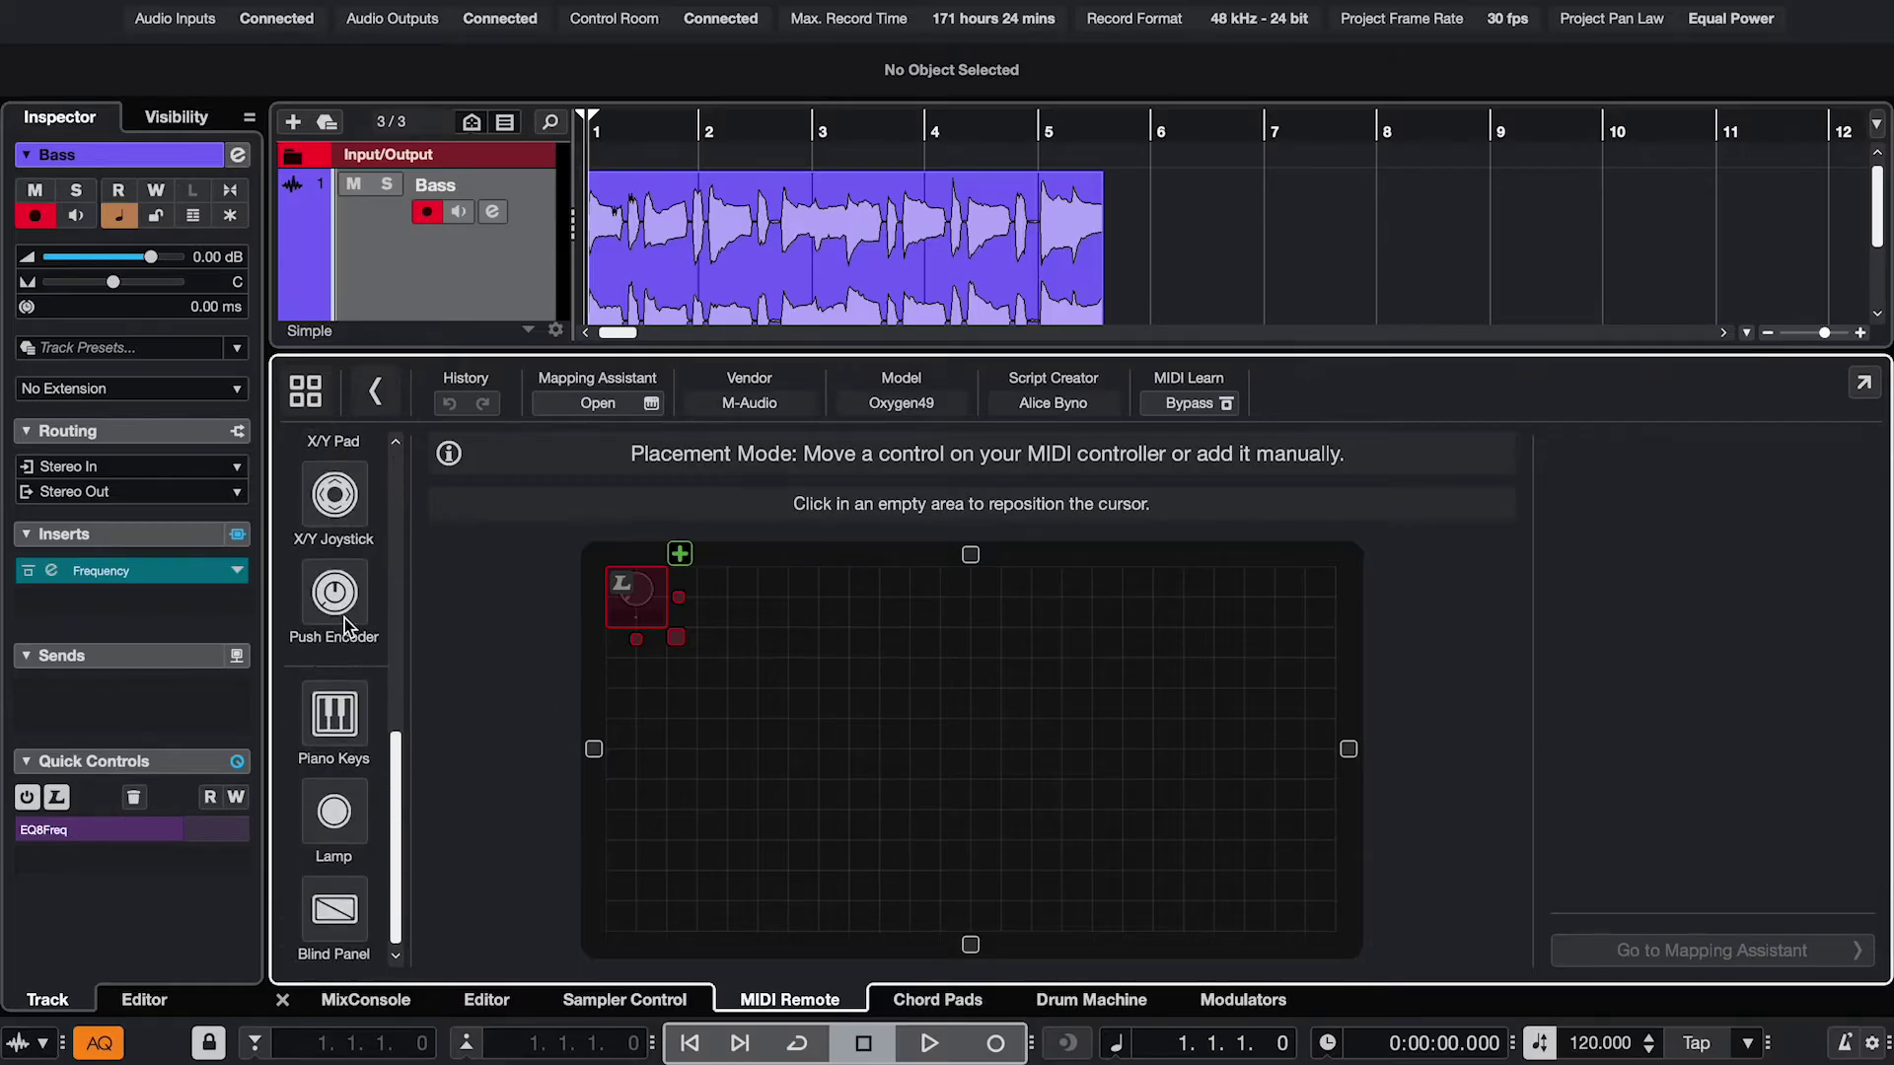
scroll(346, 619, up, 3)
scroll(336, 587, up, 2)
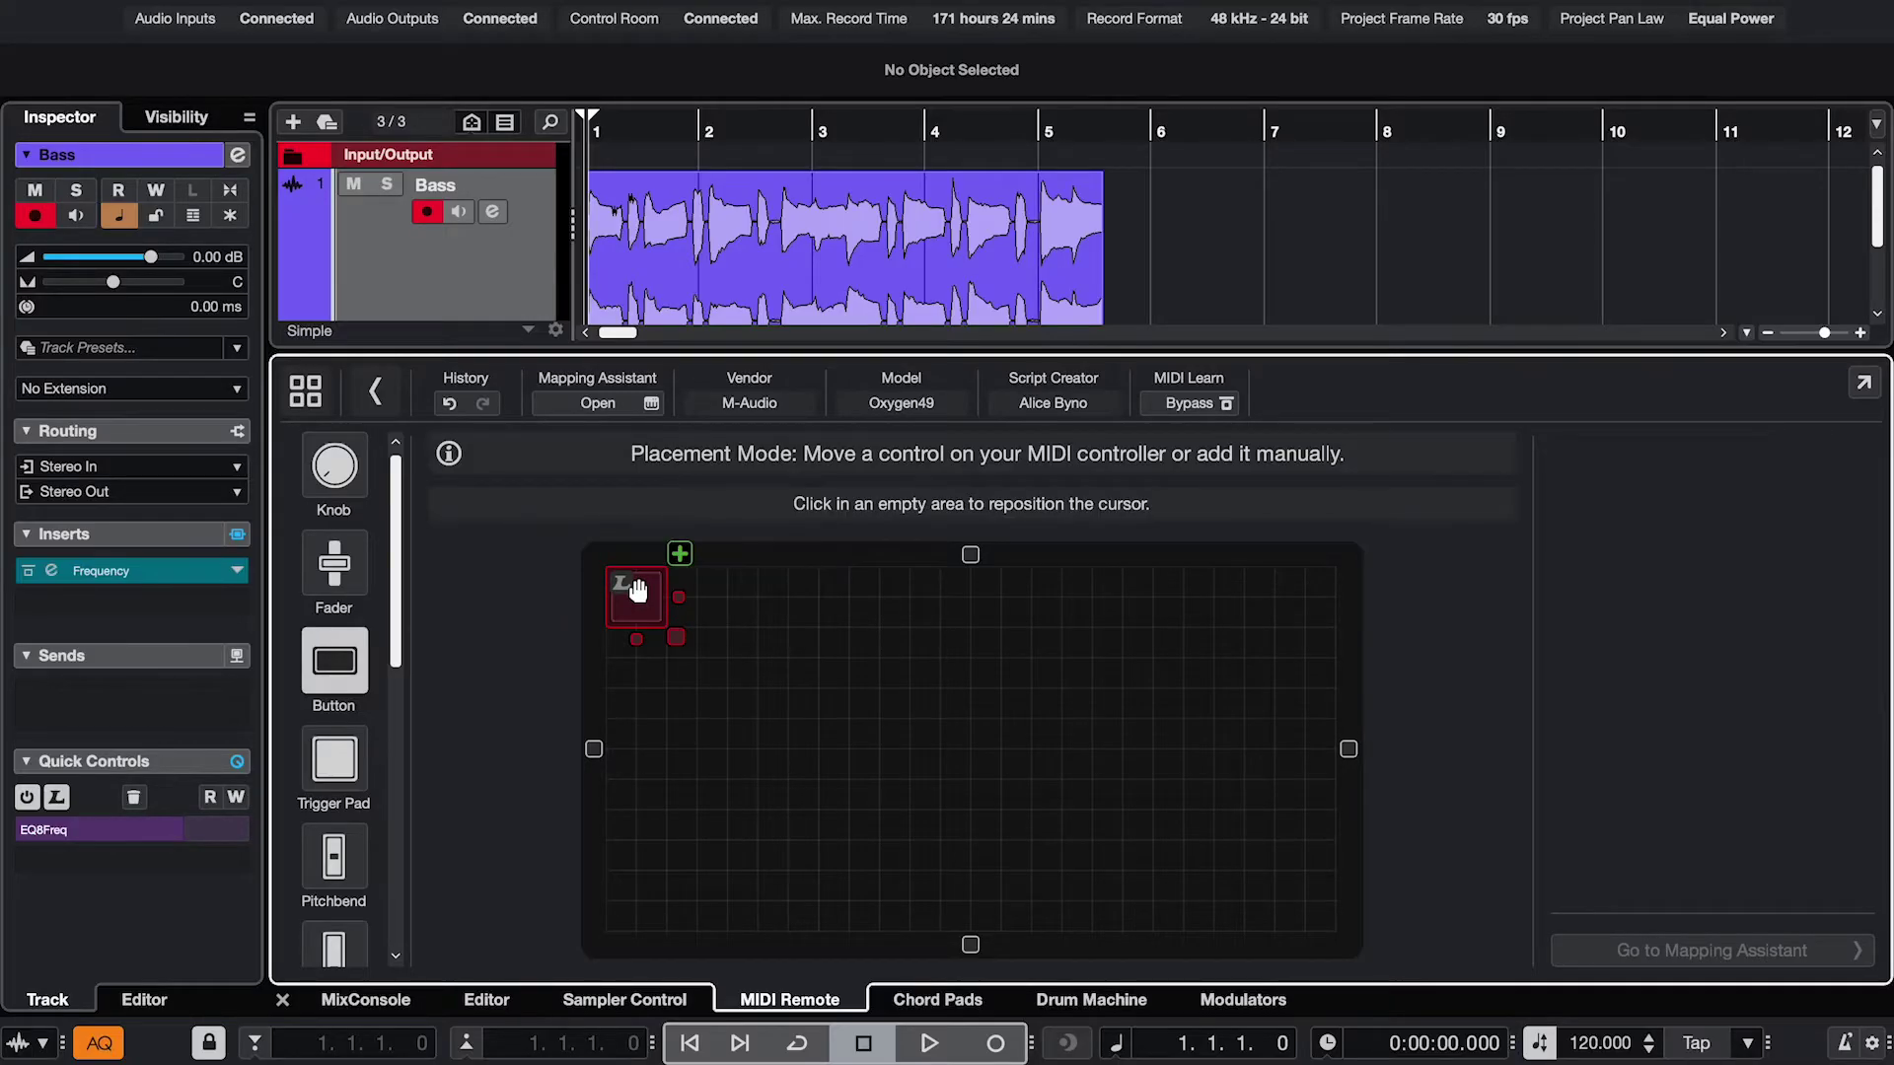
- Move the placeholder control top-left, widen it, and enlarge the surface layout area
drag(686, 615, 809, 676)
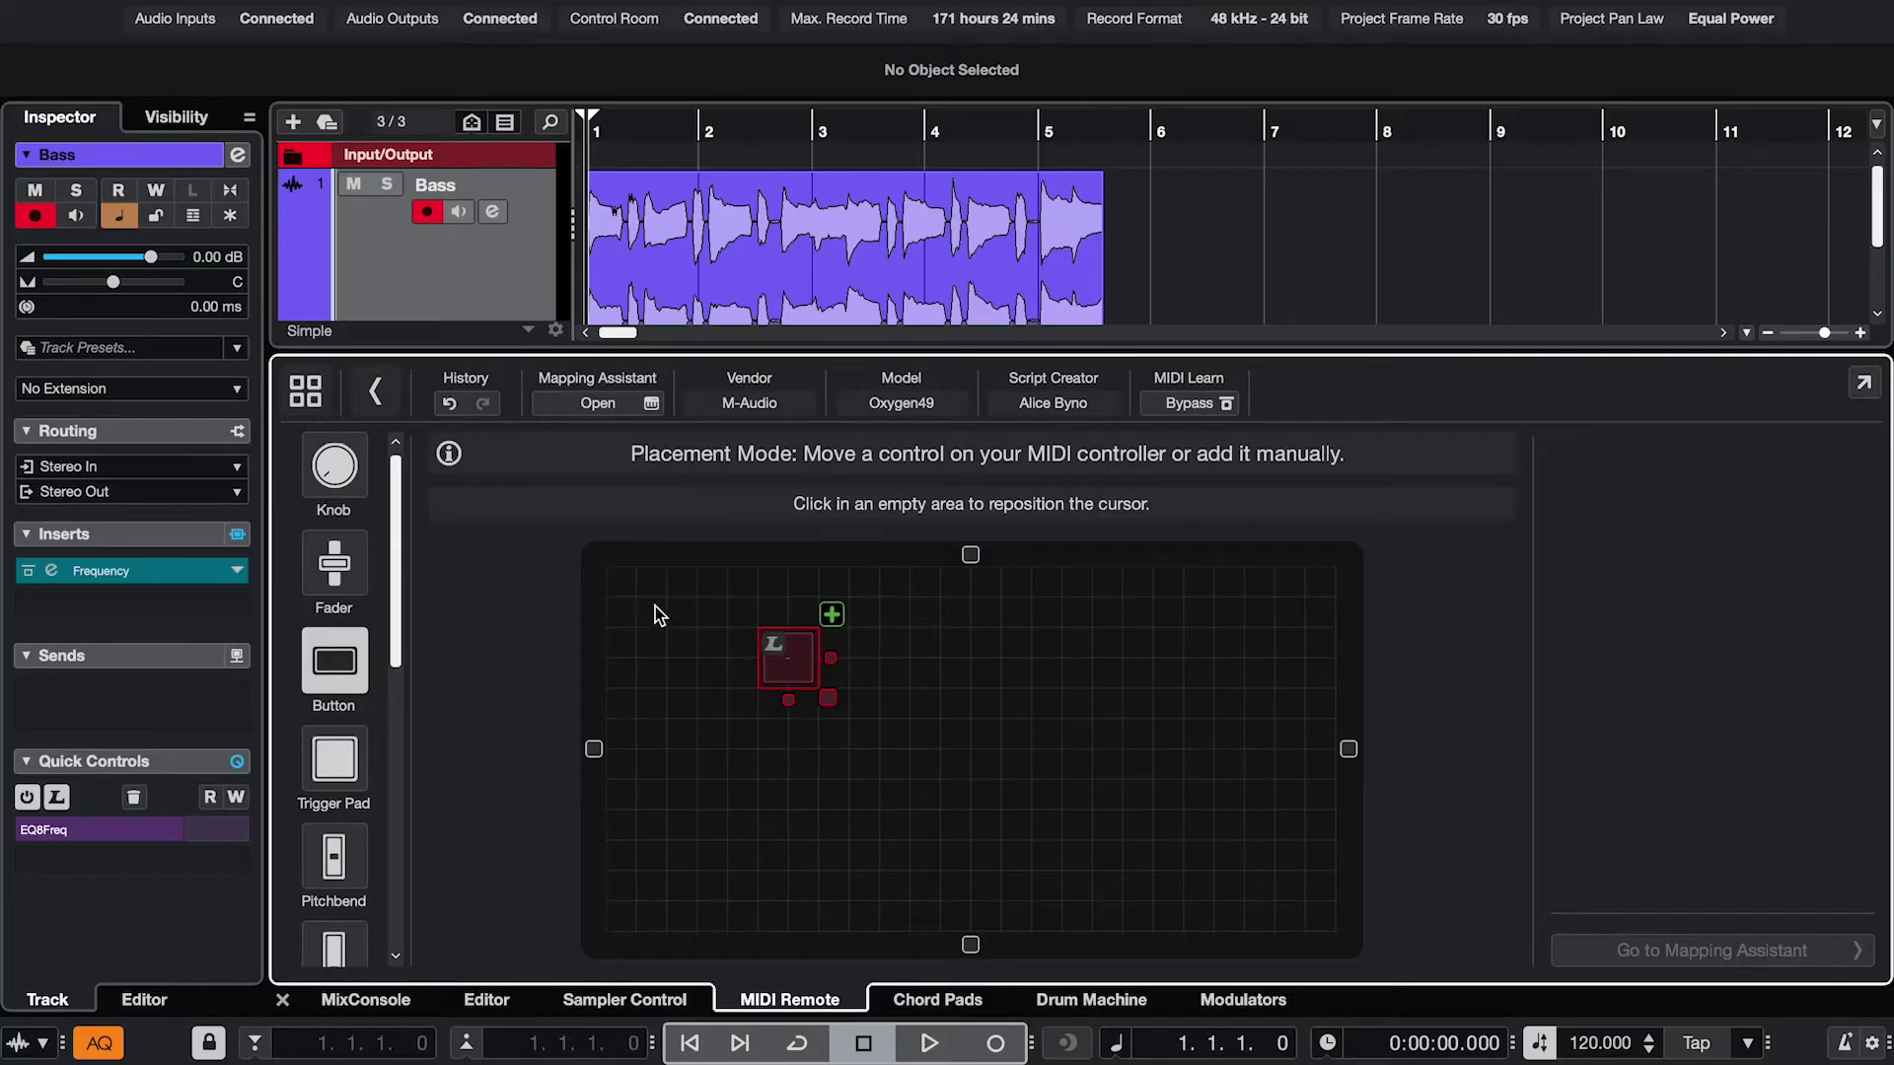
click(624, 592)
mouse_move(678, 638)
mouse_down()
mouse_move(705, 668)
mouse_move(828, 636)
mouse_up()
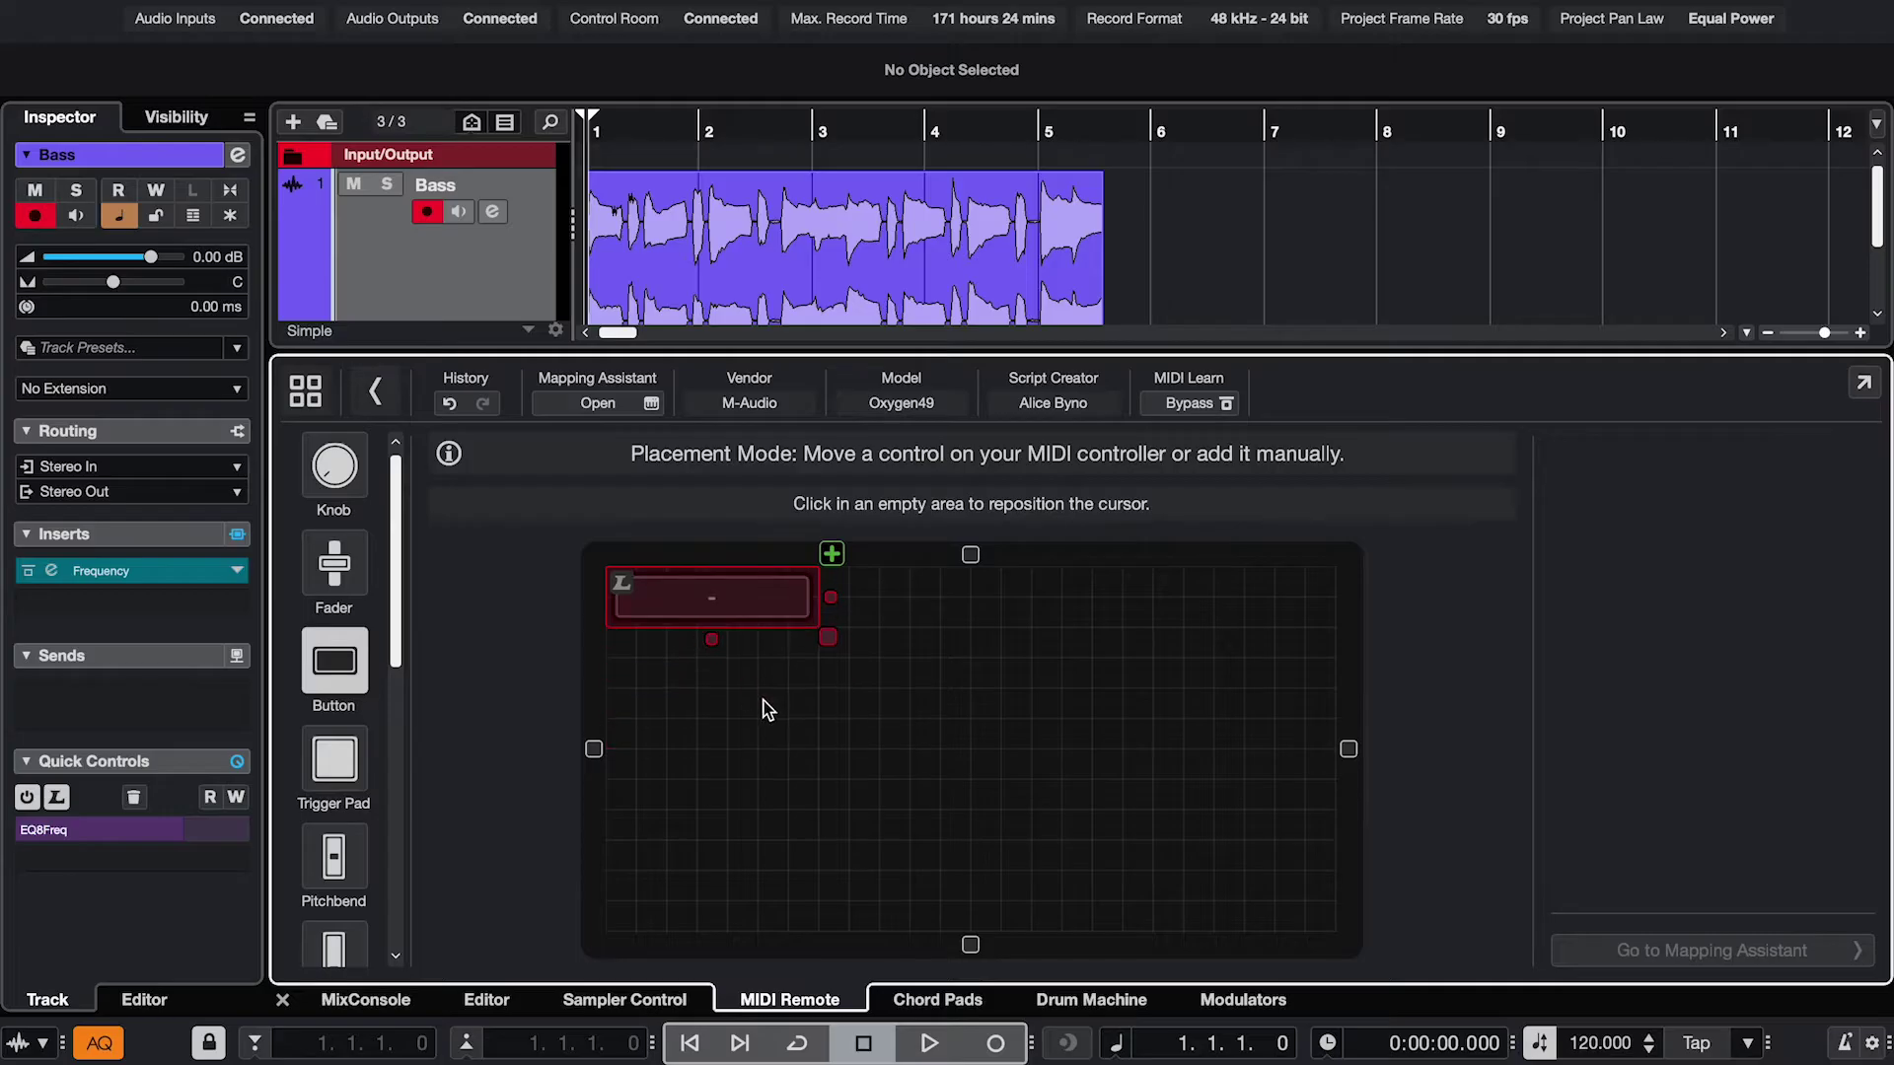
drag(1349, 748, 1304, 751)
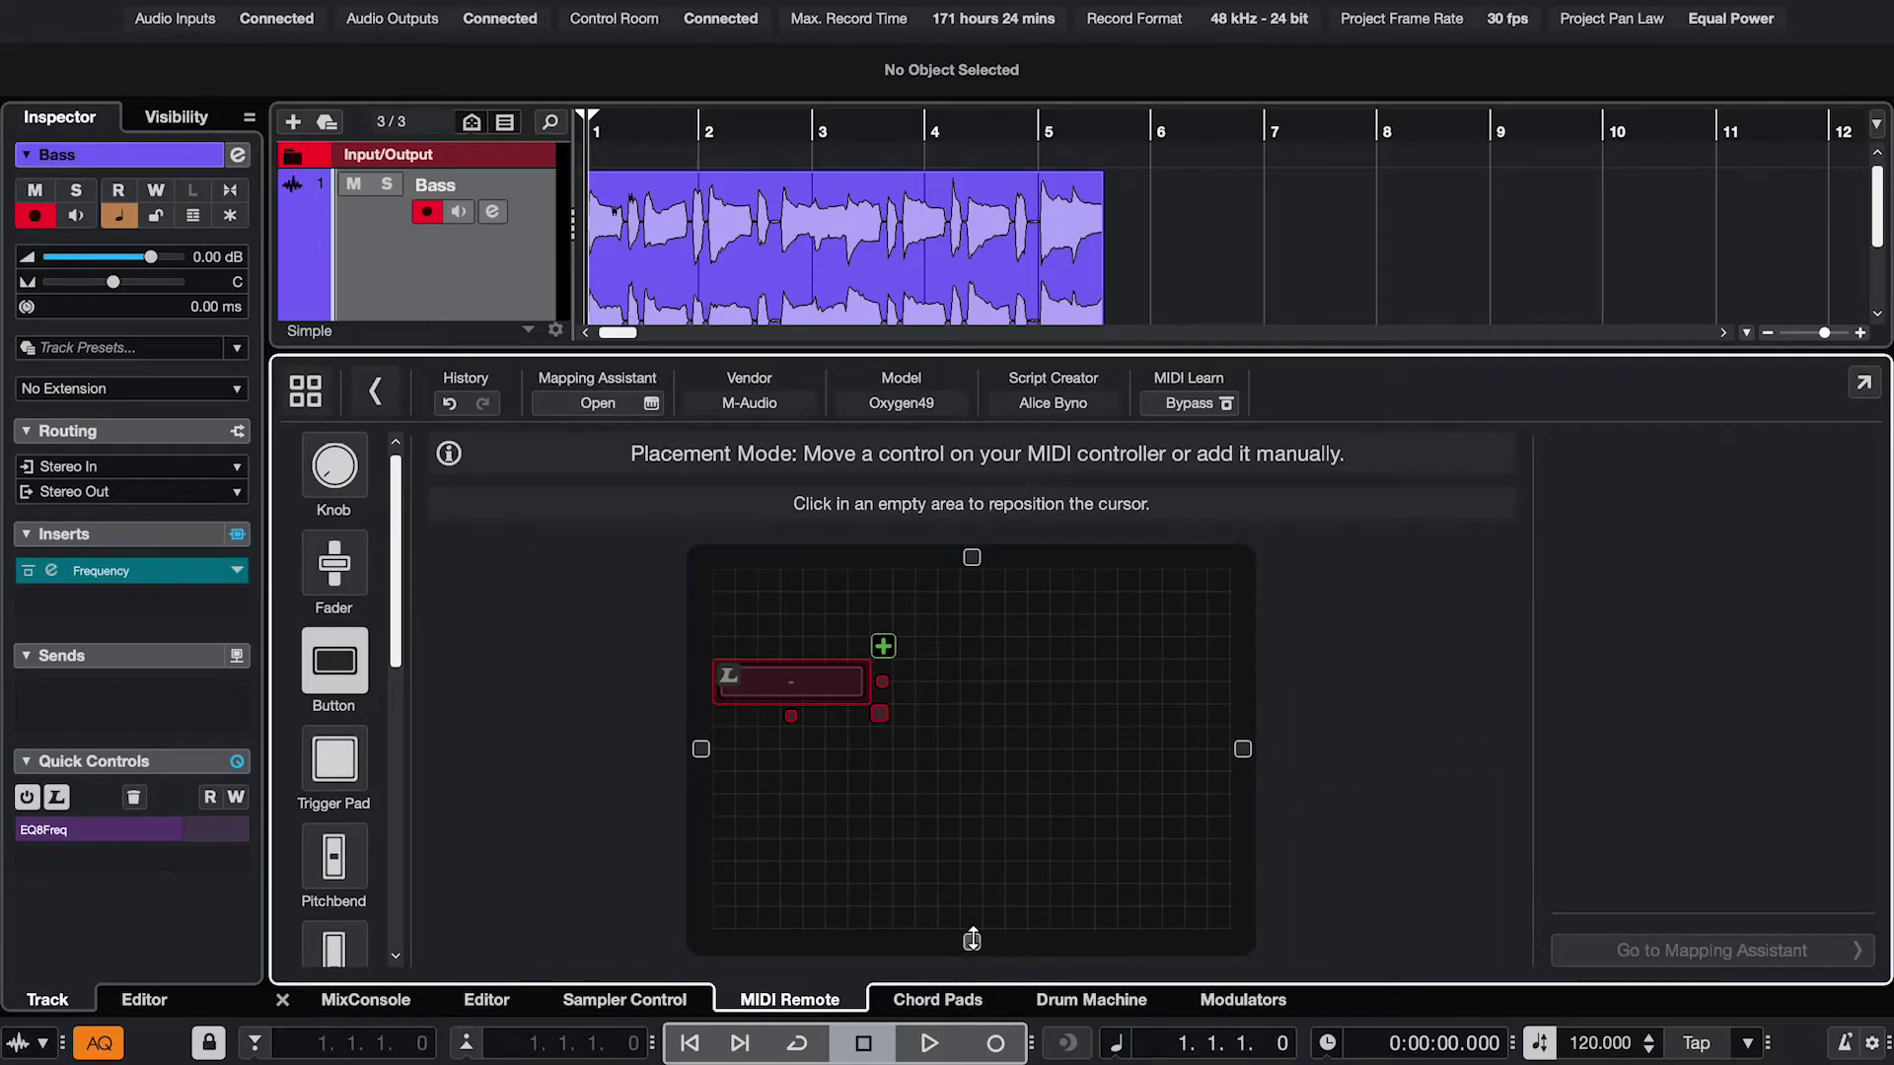
drag(972, 944, 976, 685)
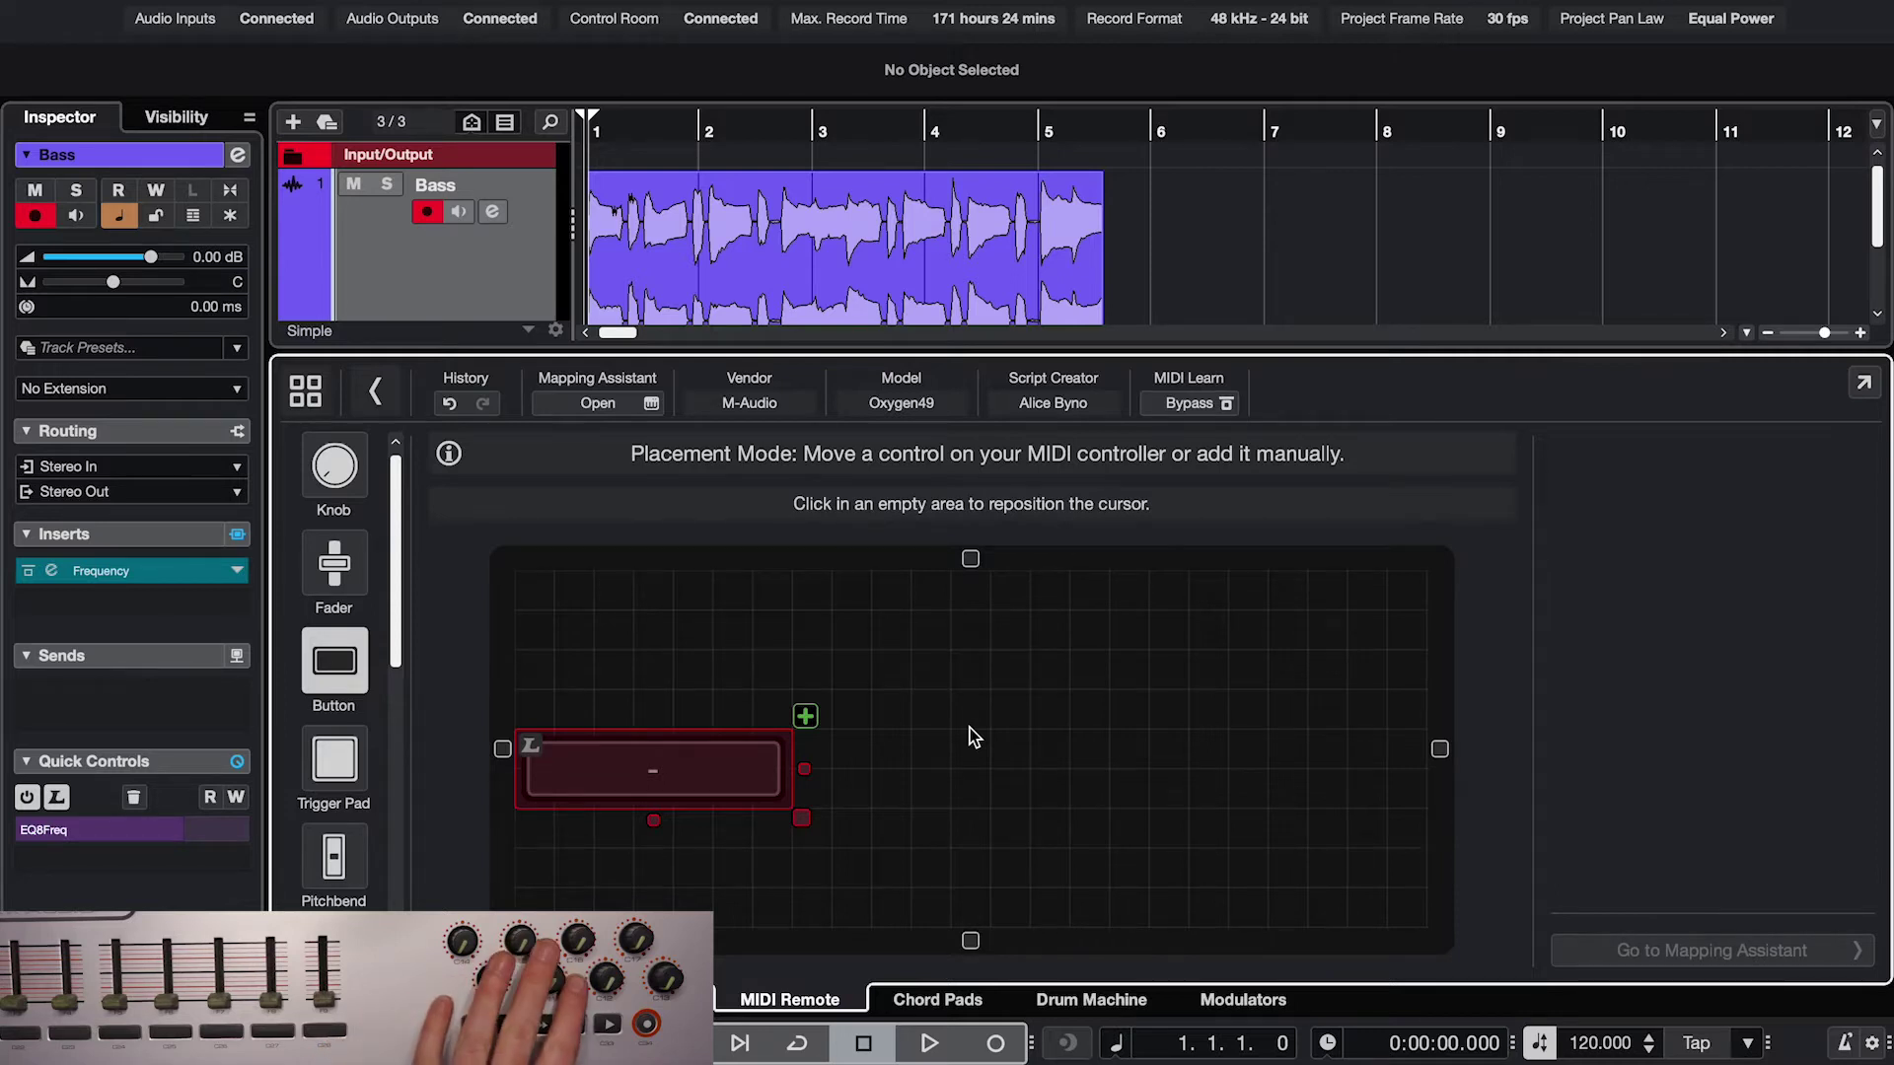
- Undo the button placement and add the learned hardware knobs in two rows of four
key(ctrl+z)
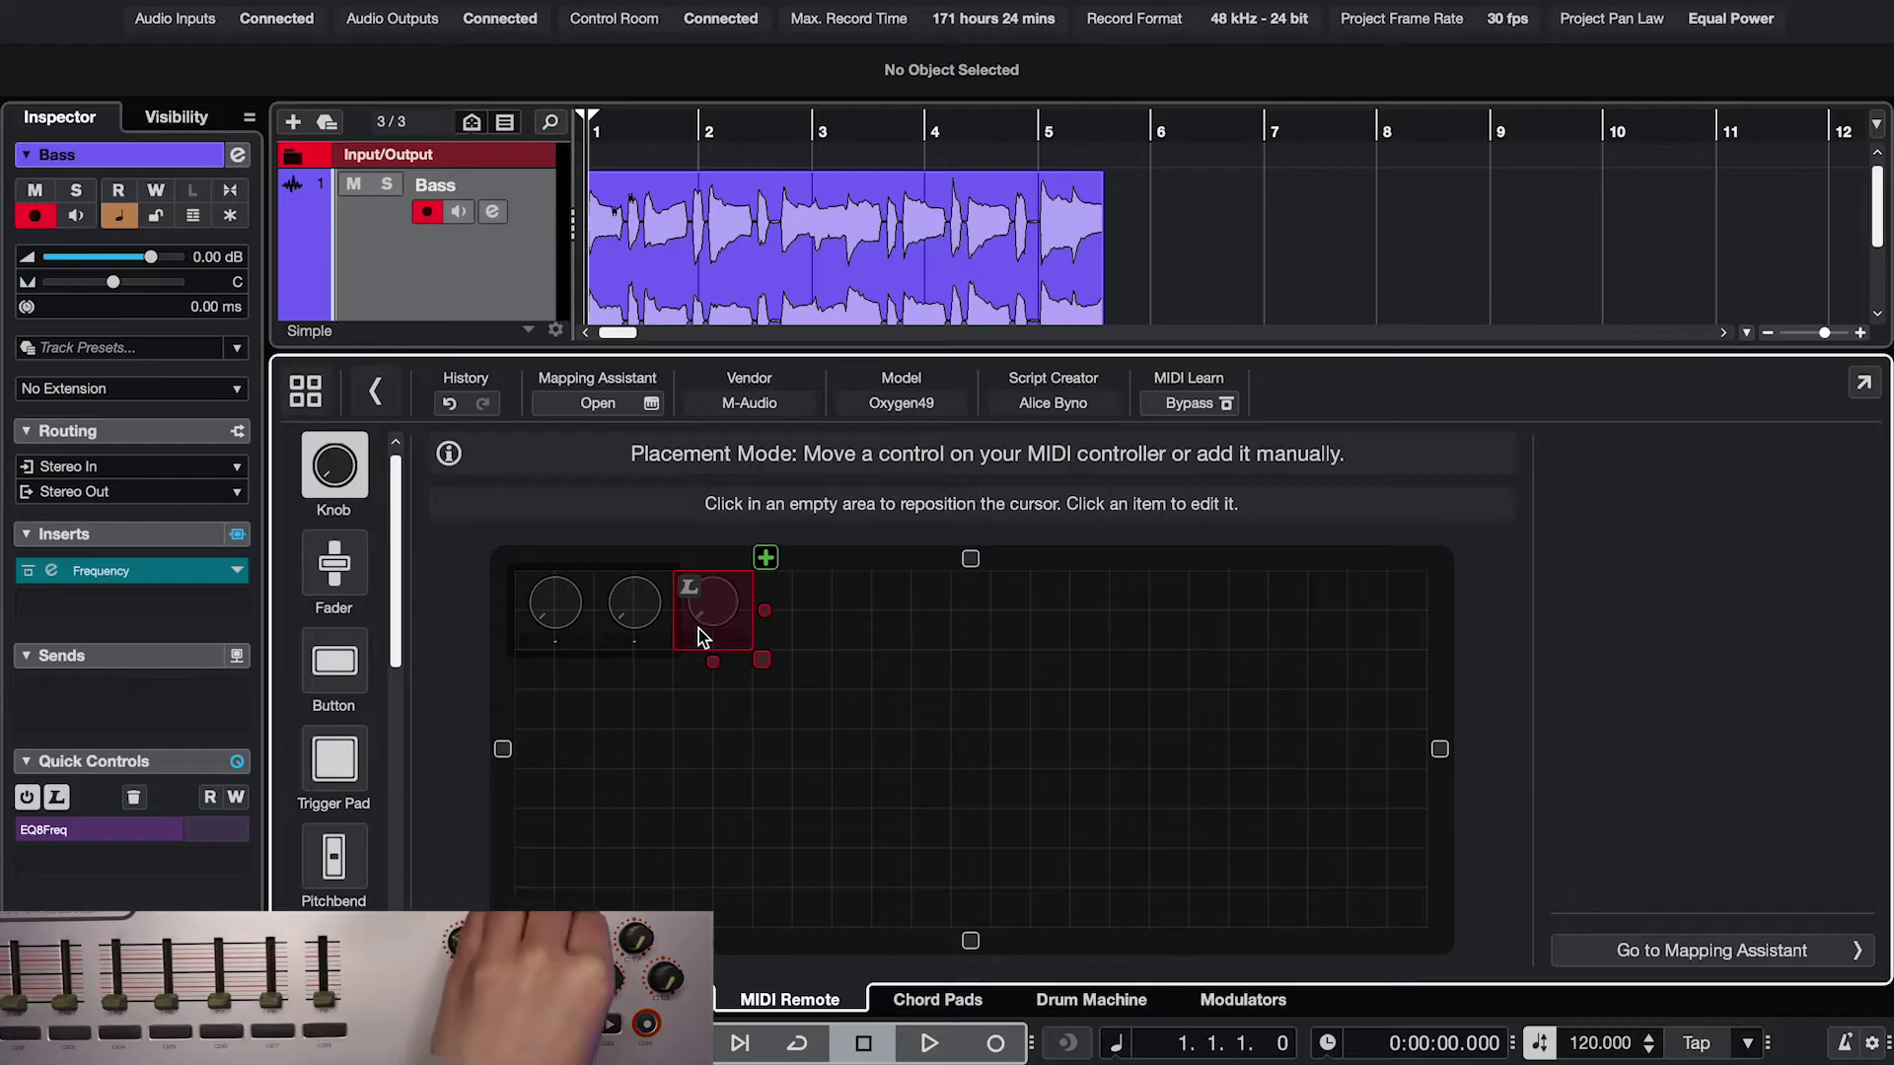
click(579, 667)
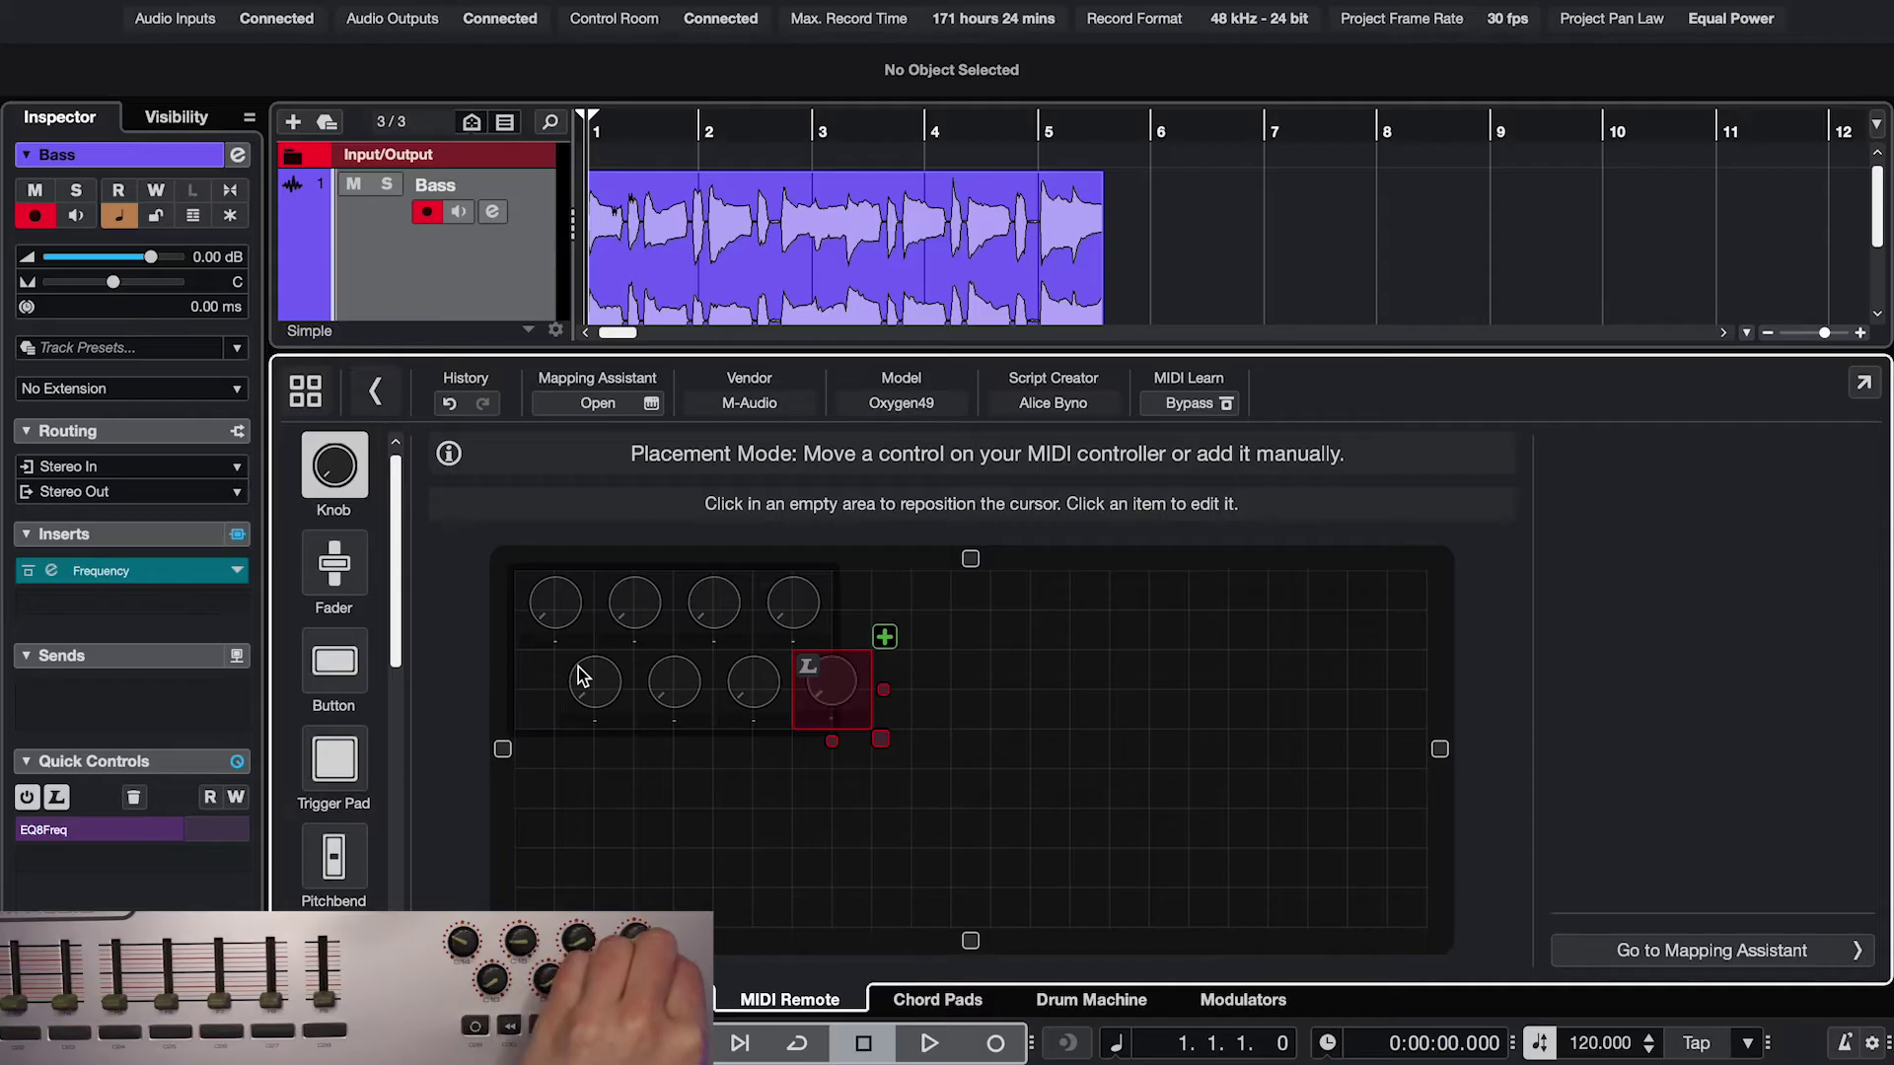
drag(588, 682, 602, 688)
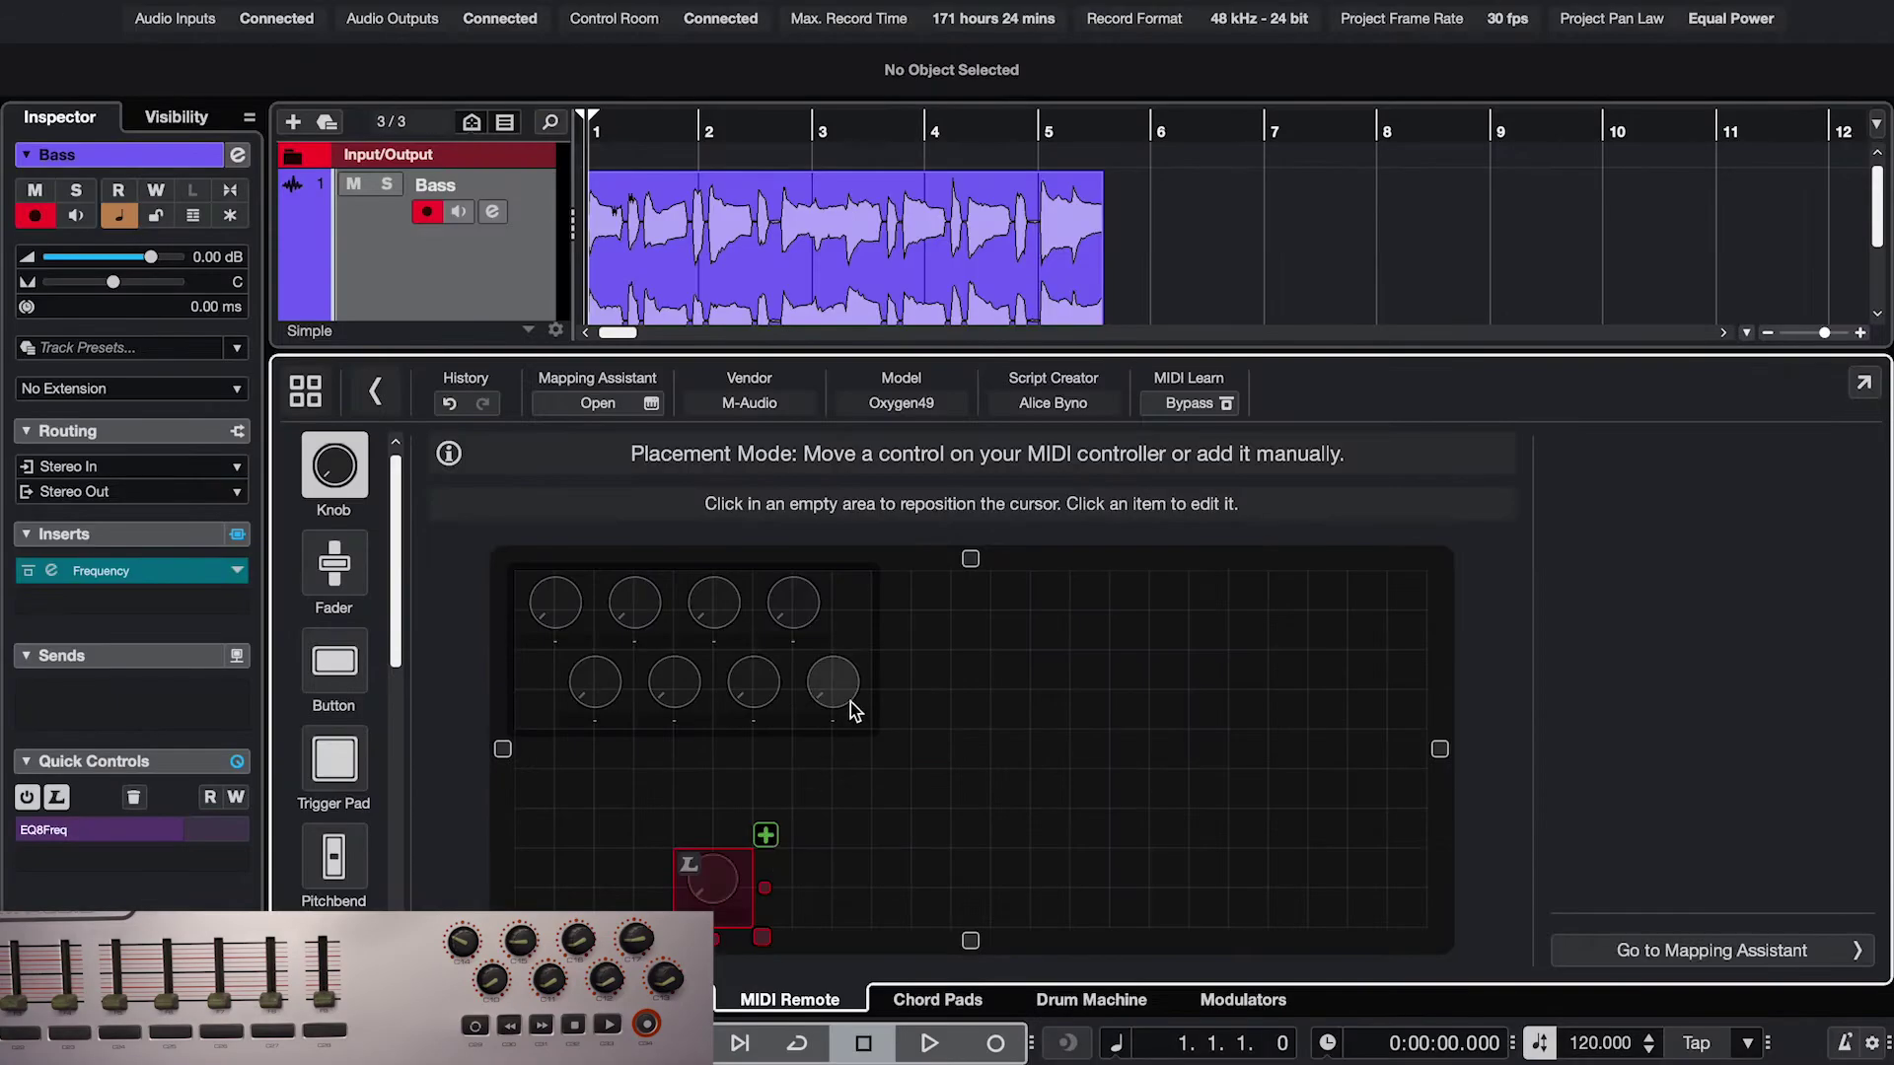
- Inspect the knobs' value mode, keeping it set to Absolute
click(832, 683)
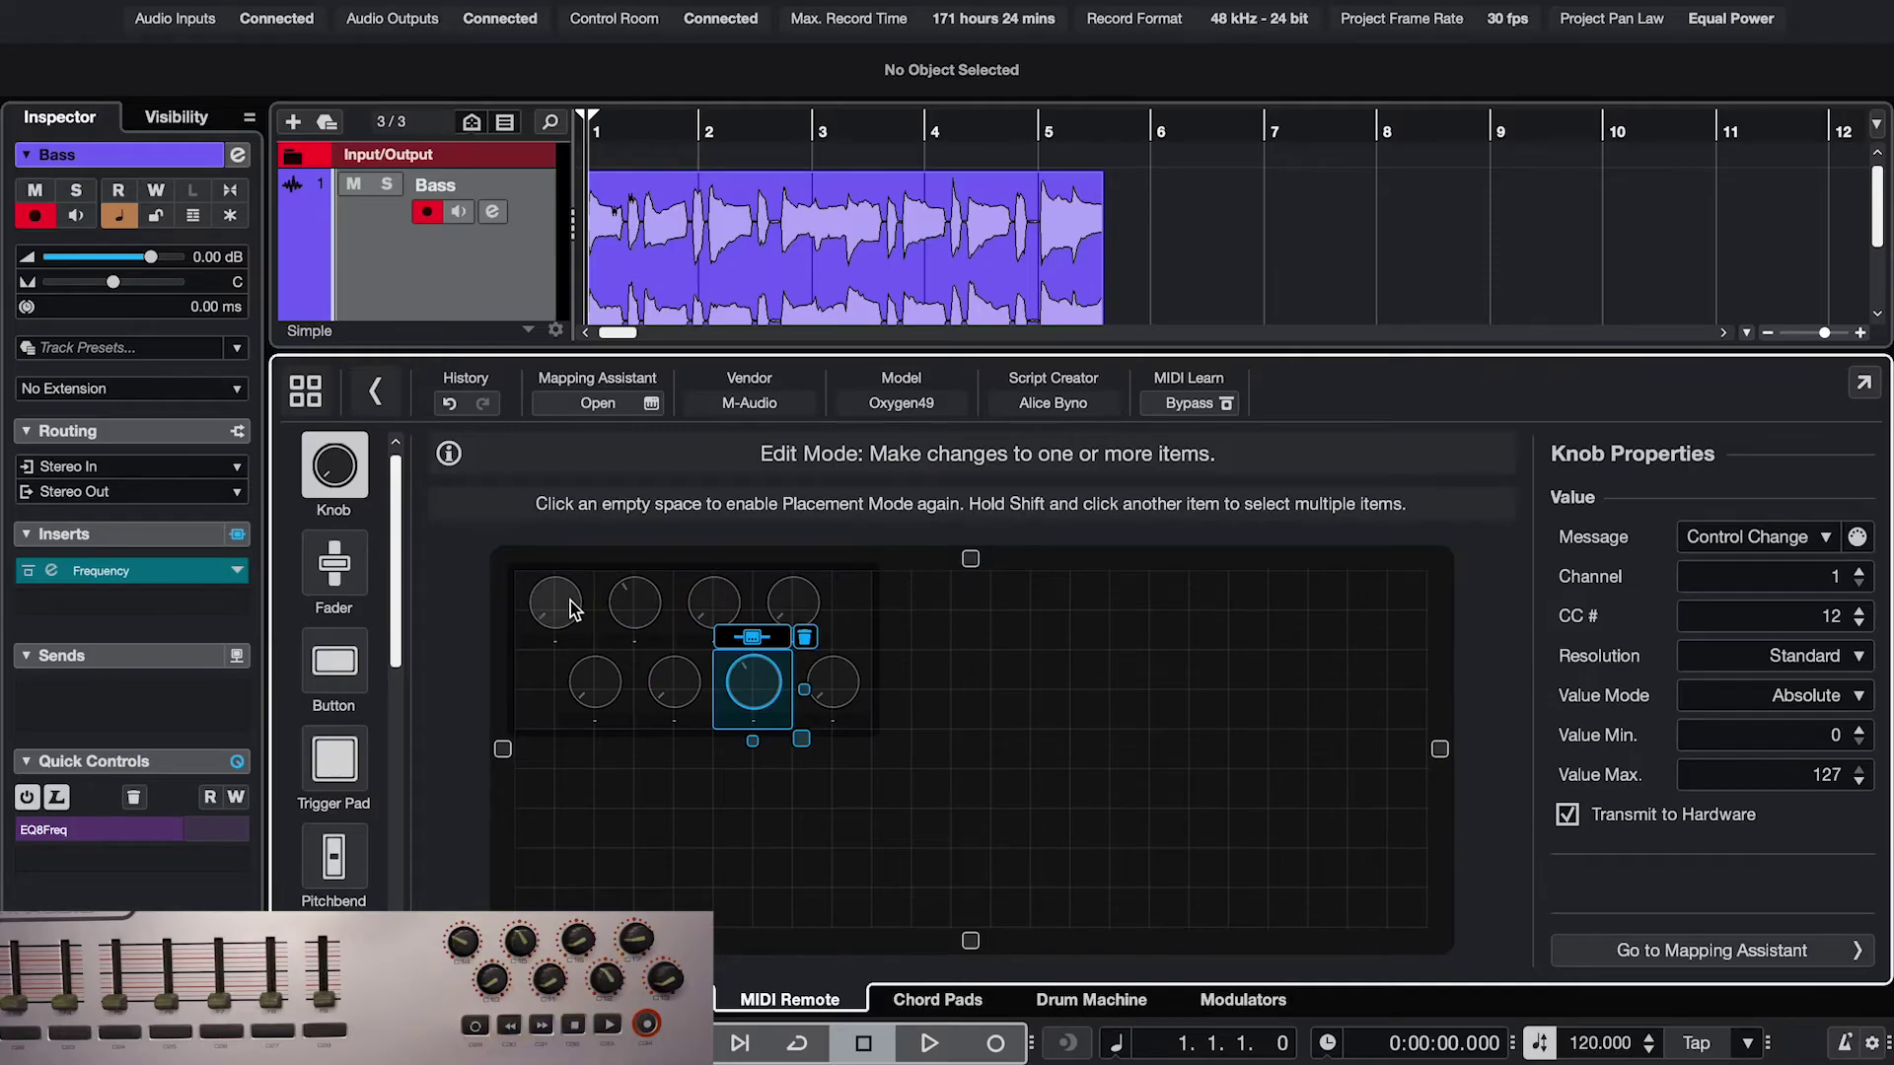
click(625, 611)
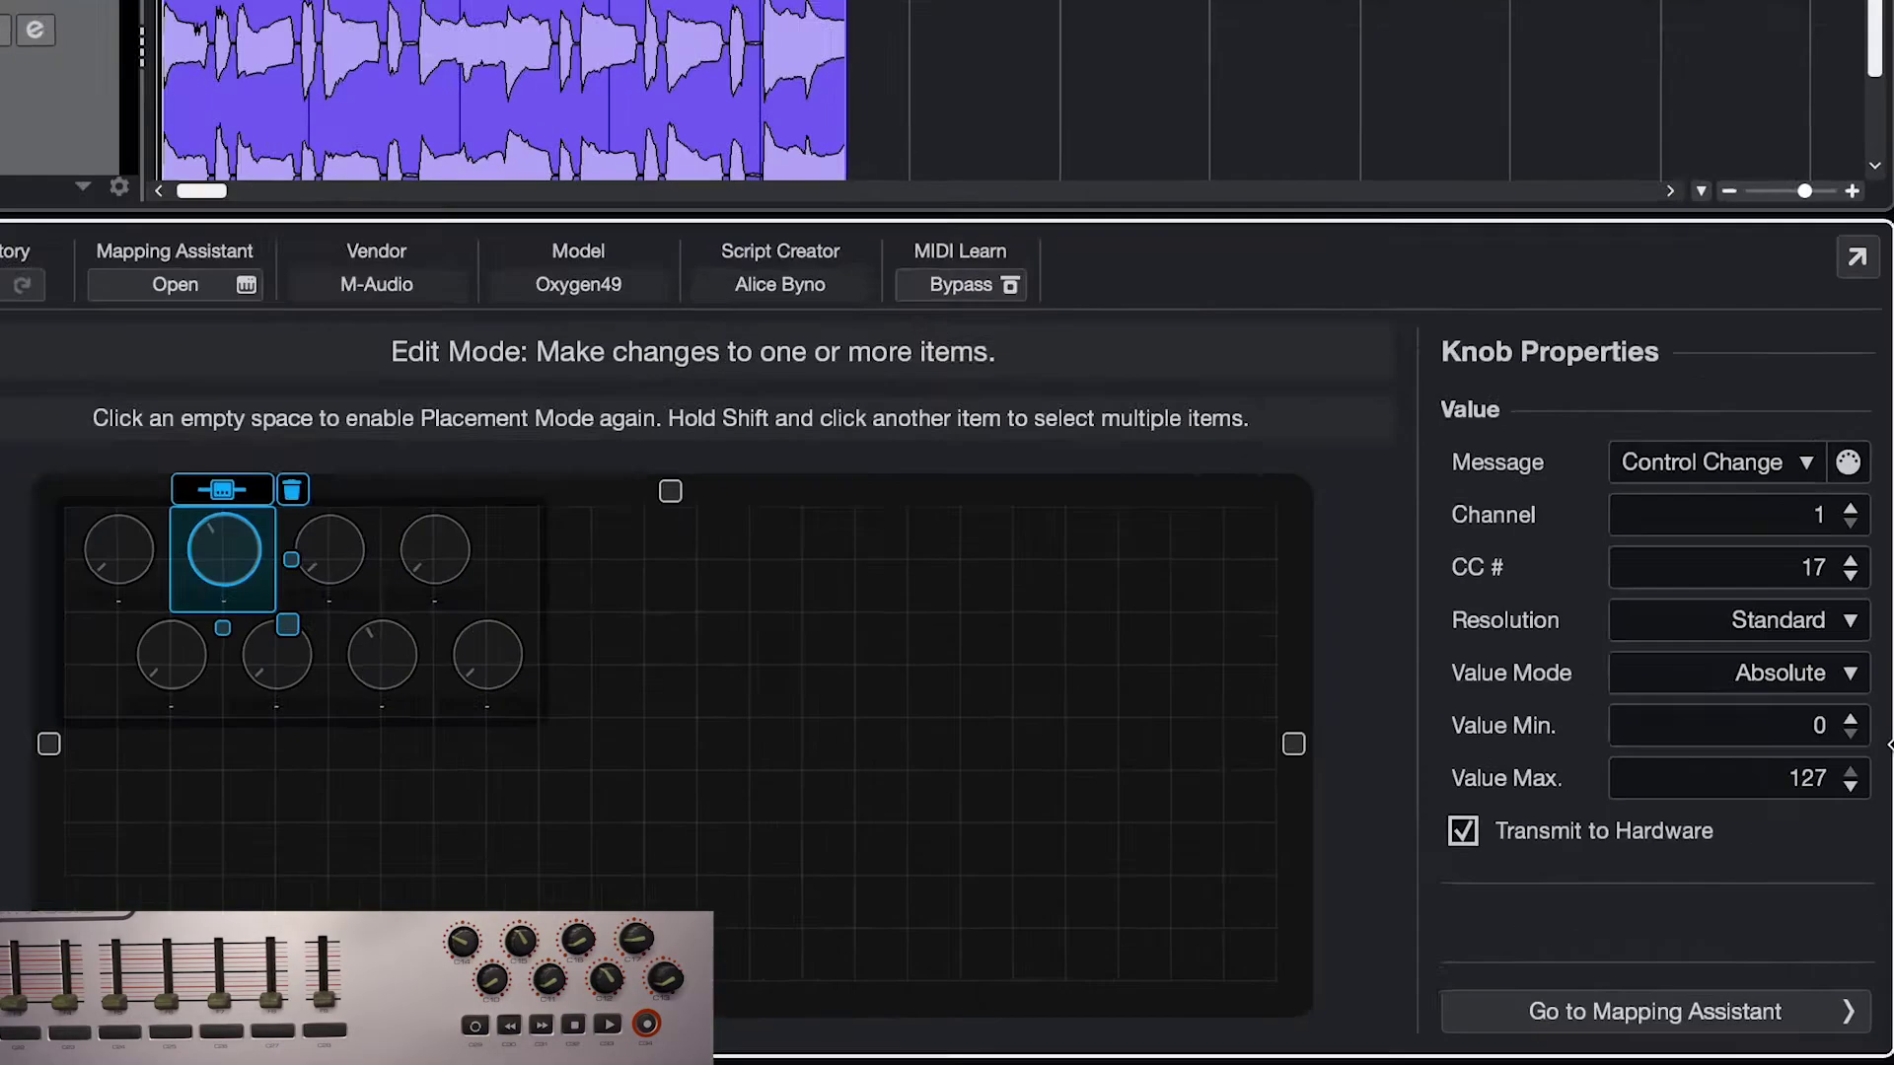
click(1797, 674)
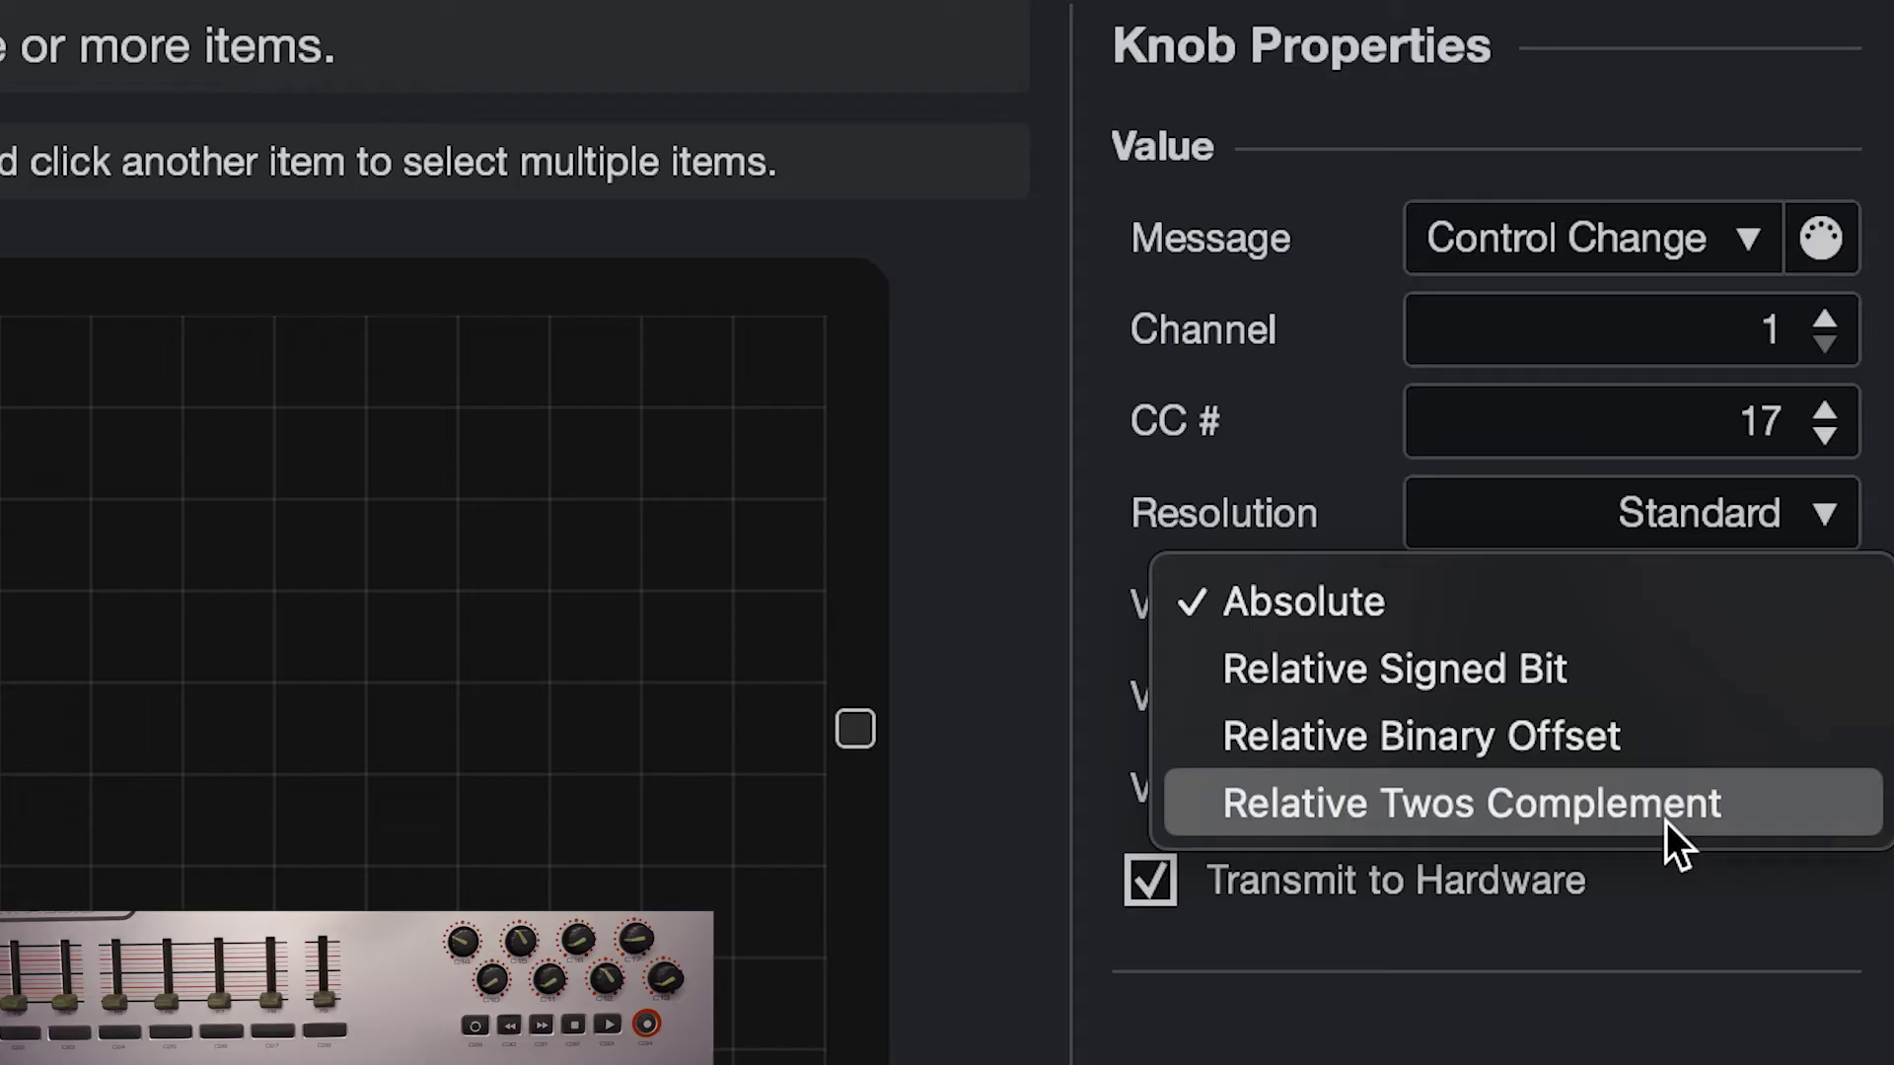
click(1689, 951)
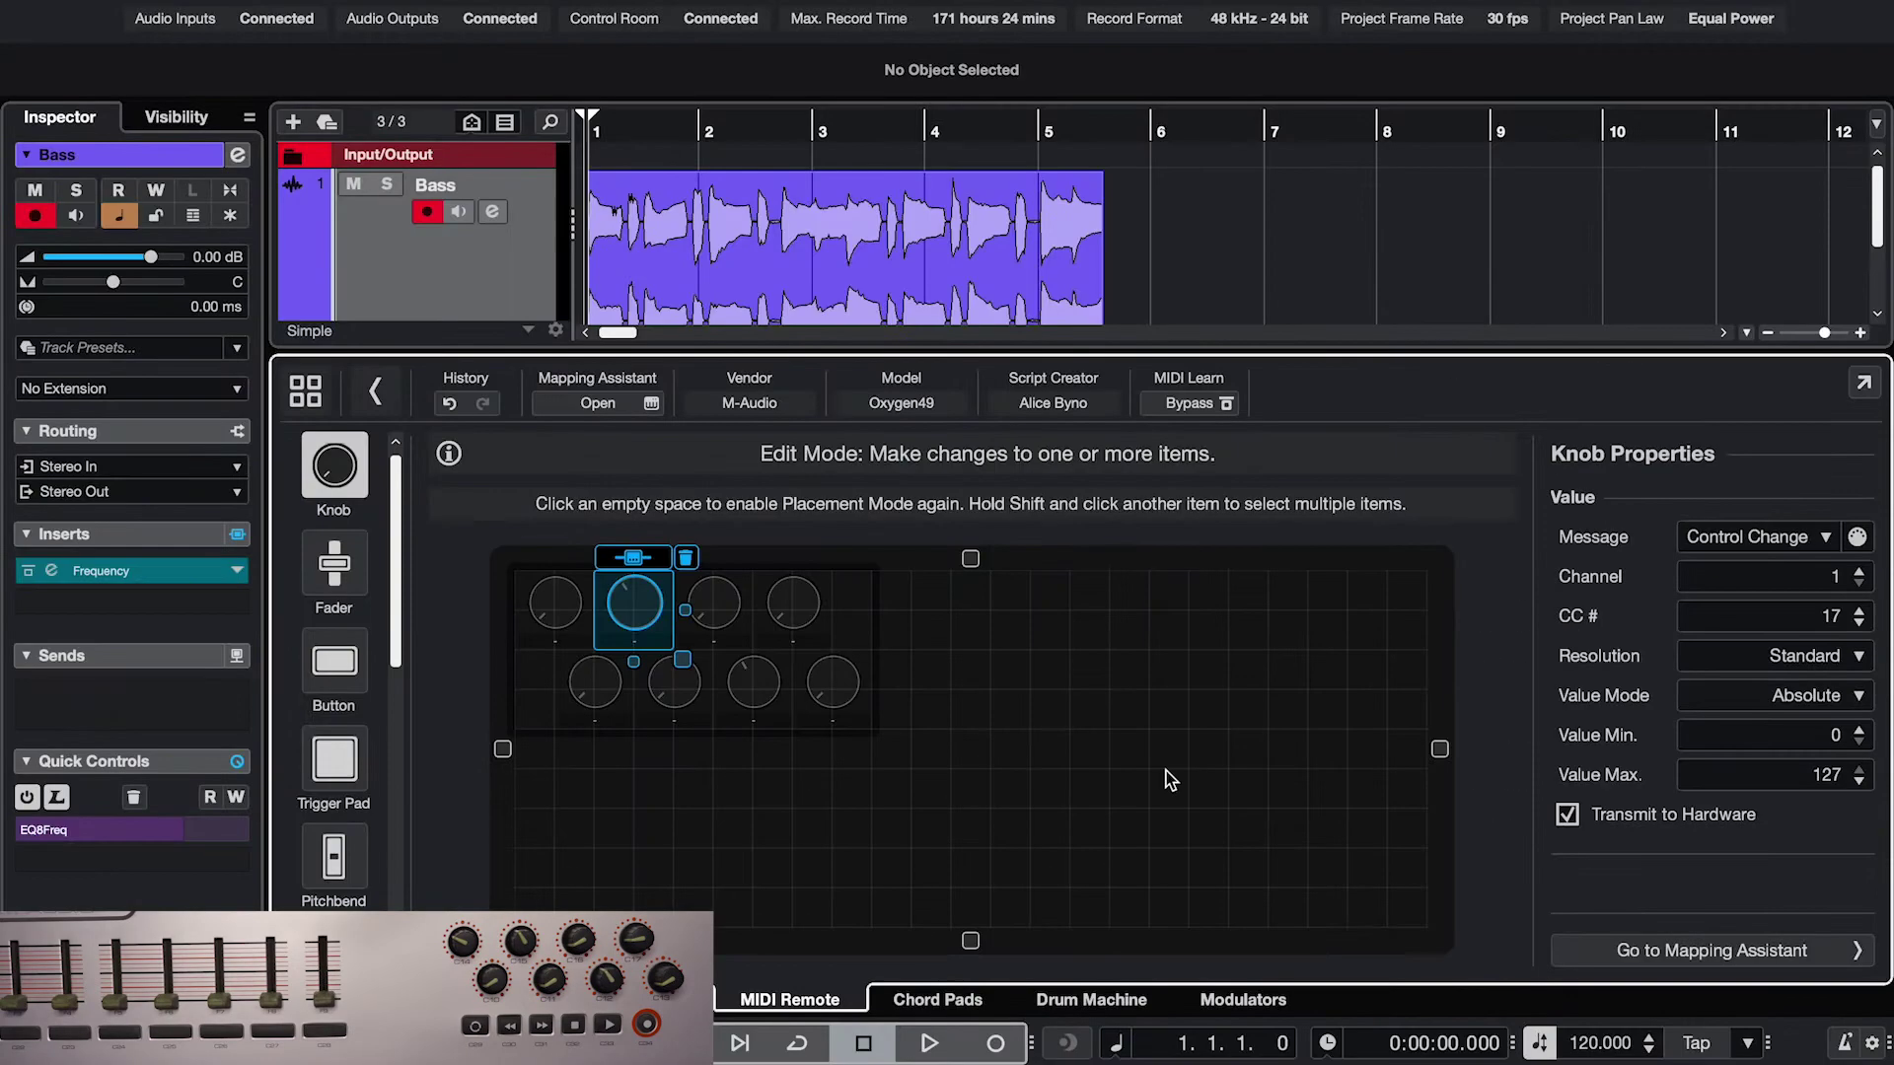
- Delete the three surplus knobs from the Oxygen49 surface
click(834, 687)
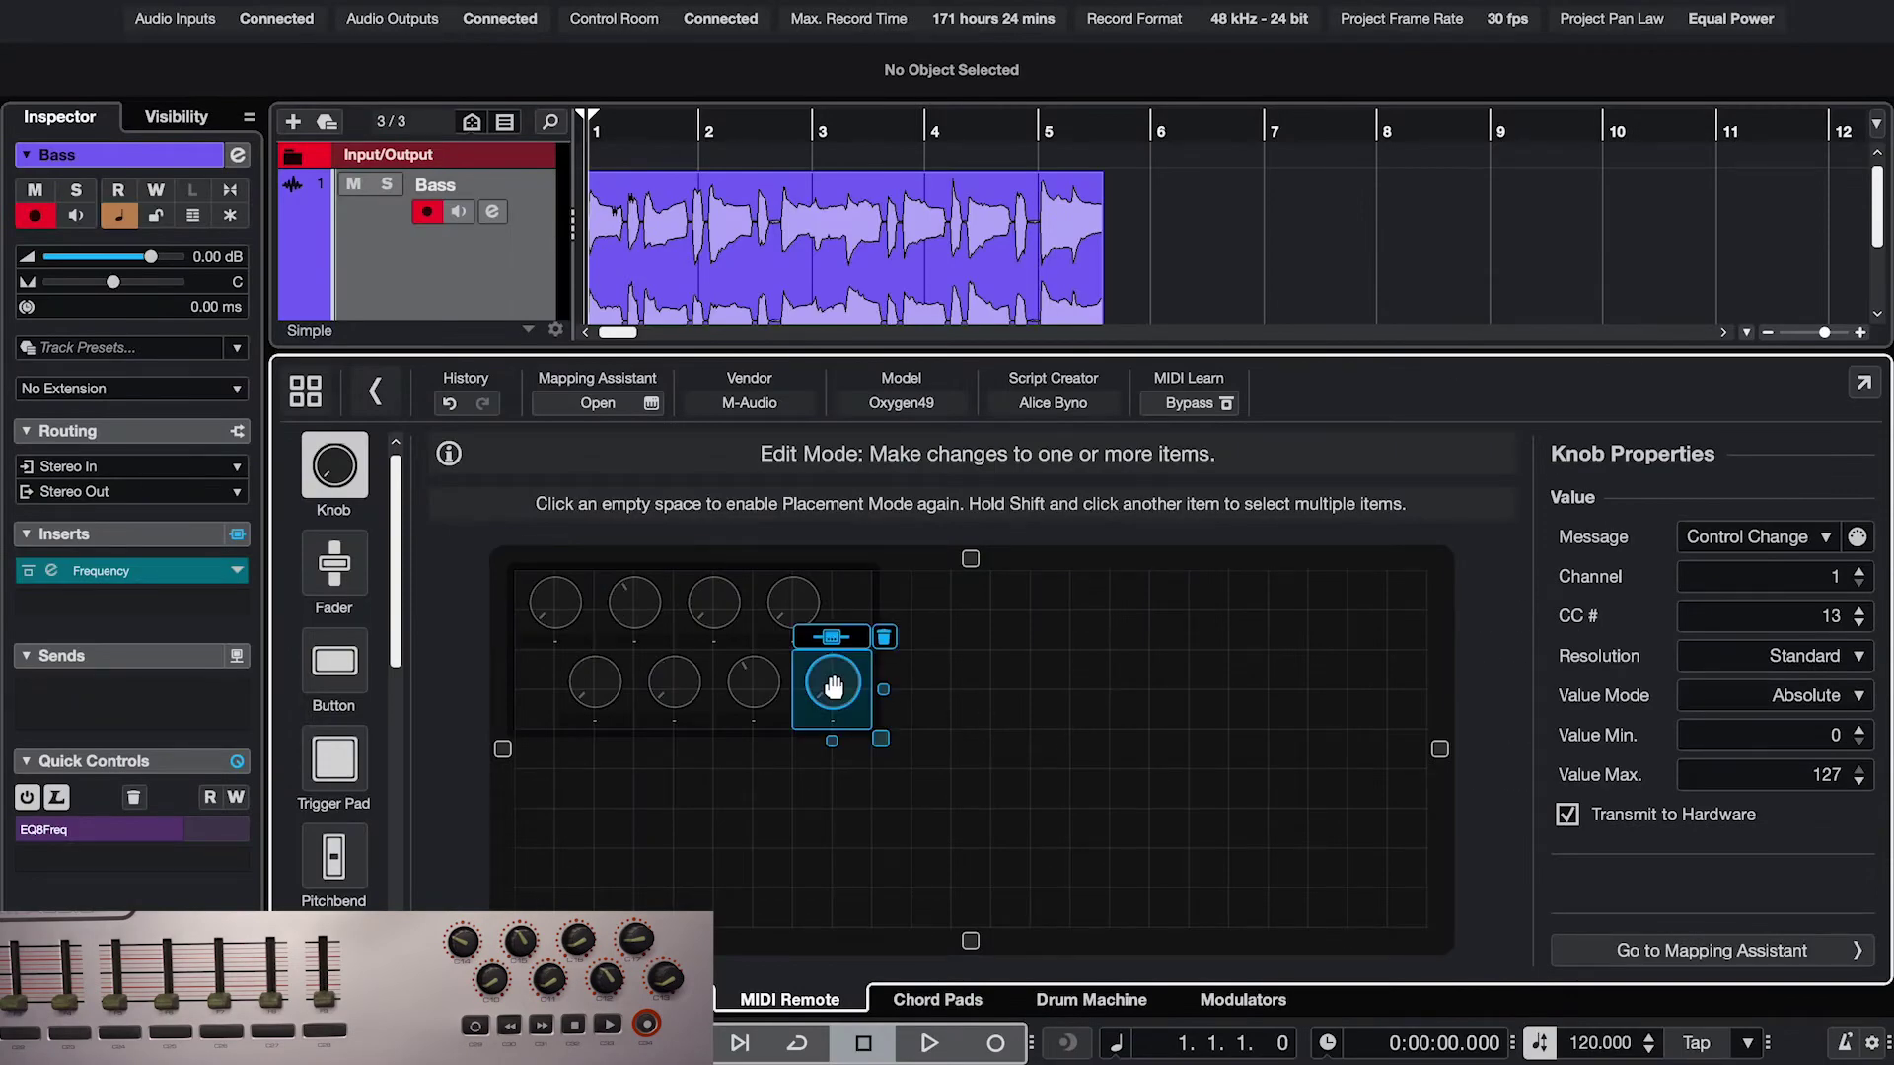
click(884, 636)
click(756, 686)
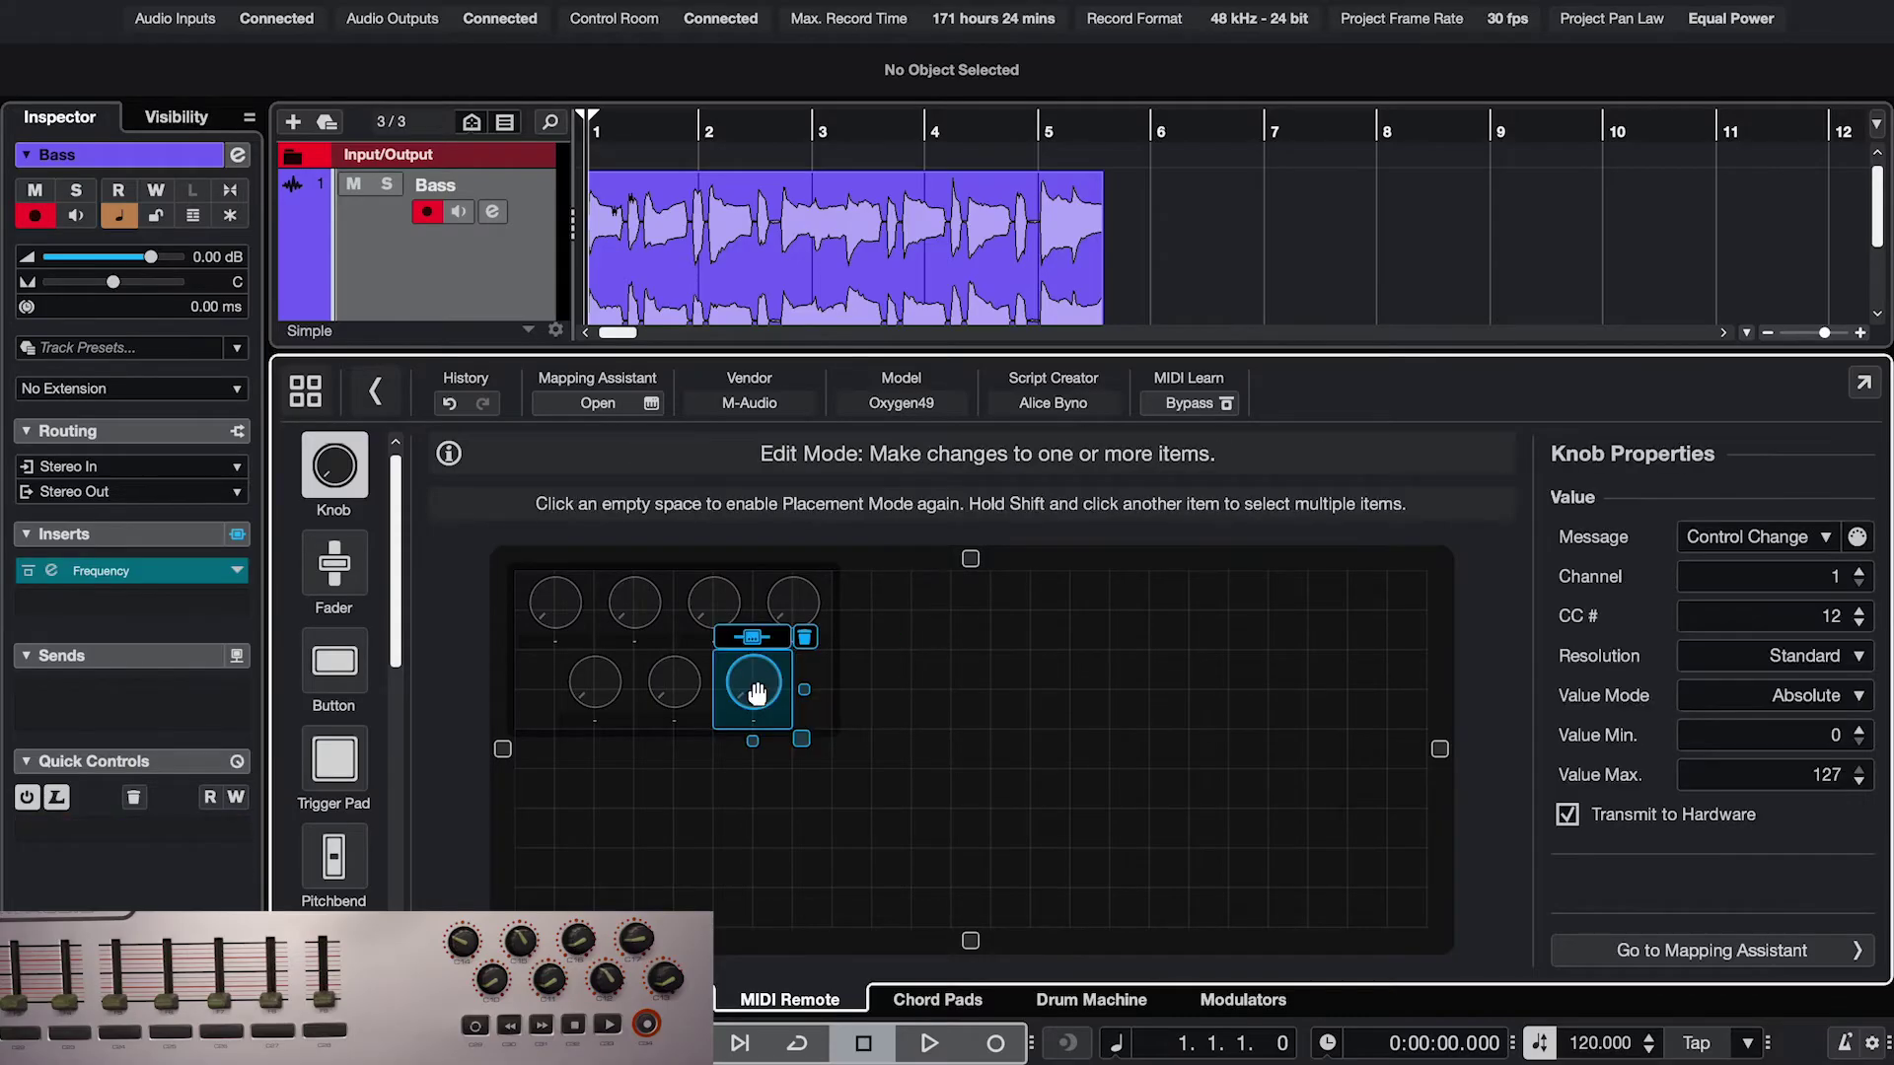
click(804, 639)
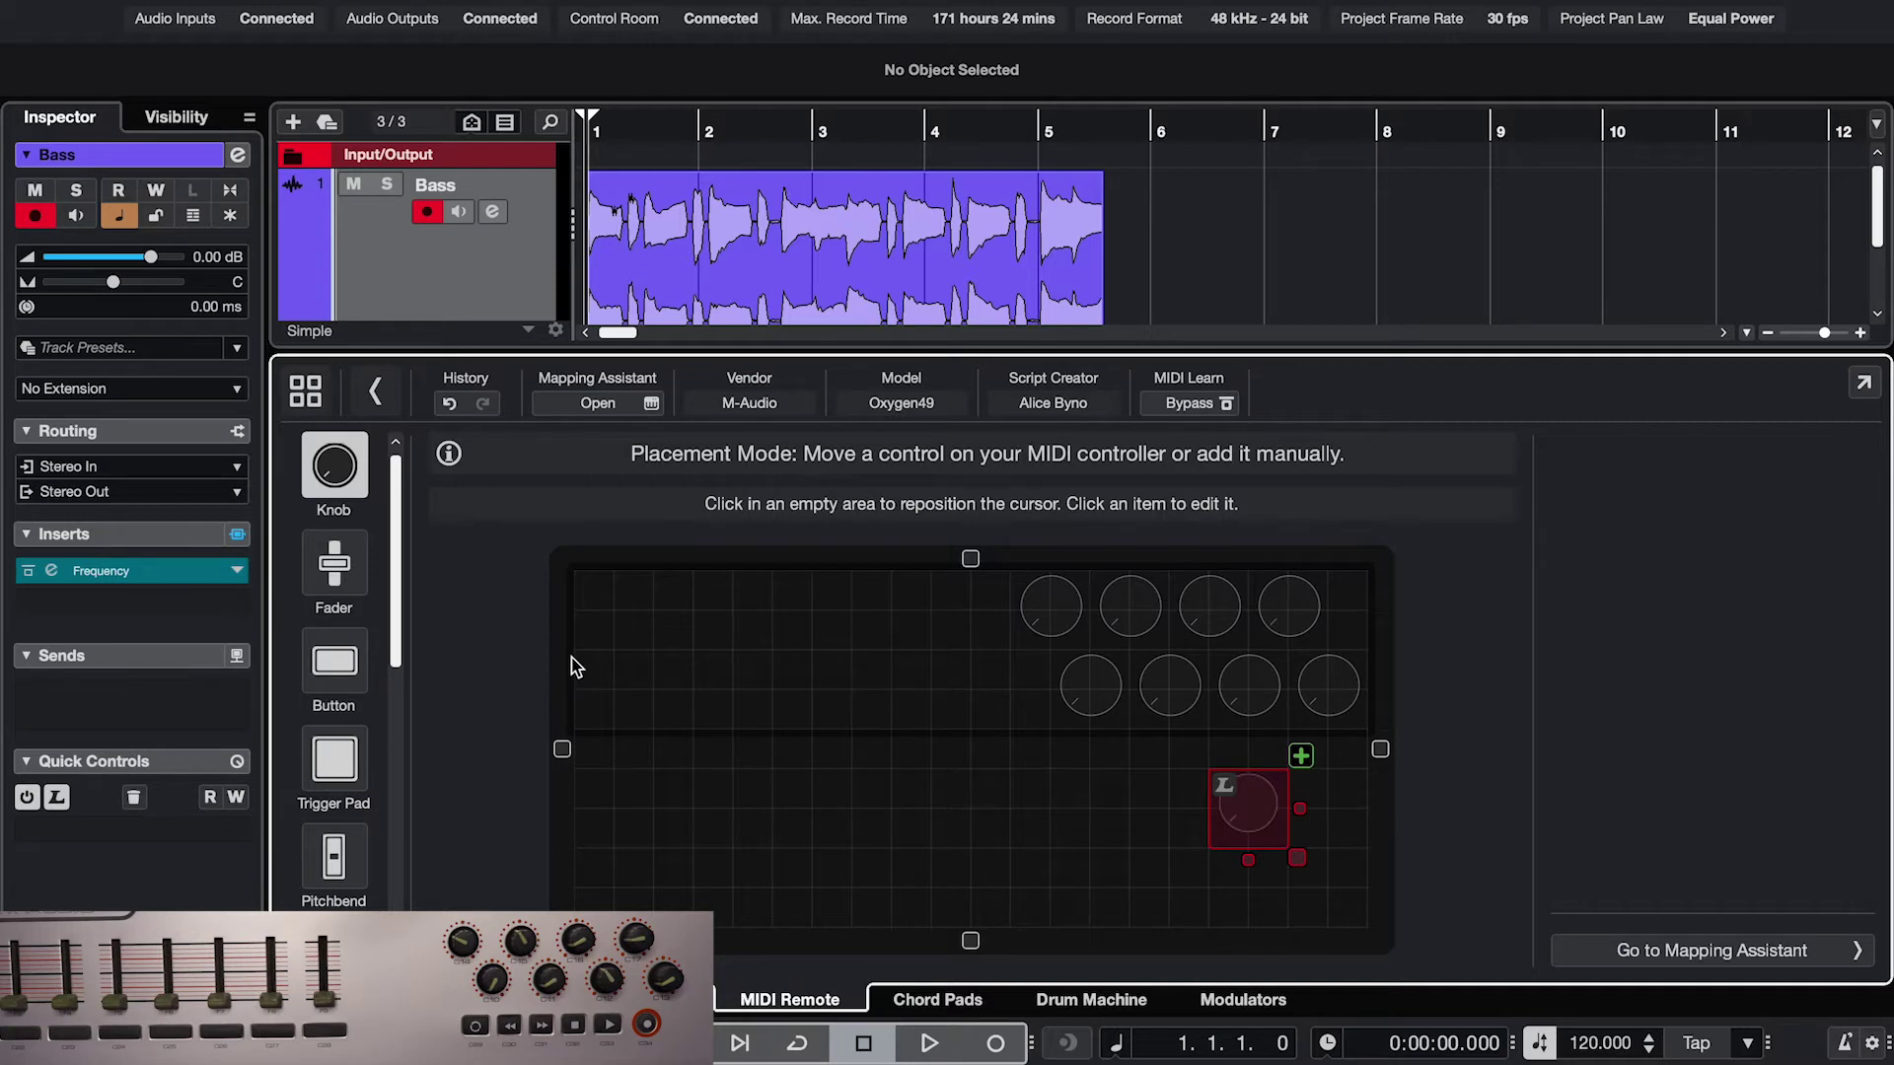
- Place tall learned faders in the empty area left of the knob block
click(590, 595)
click(334, 563)
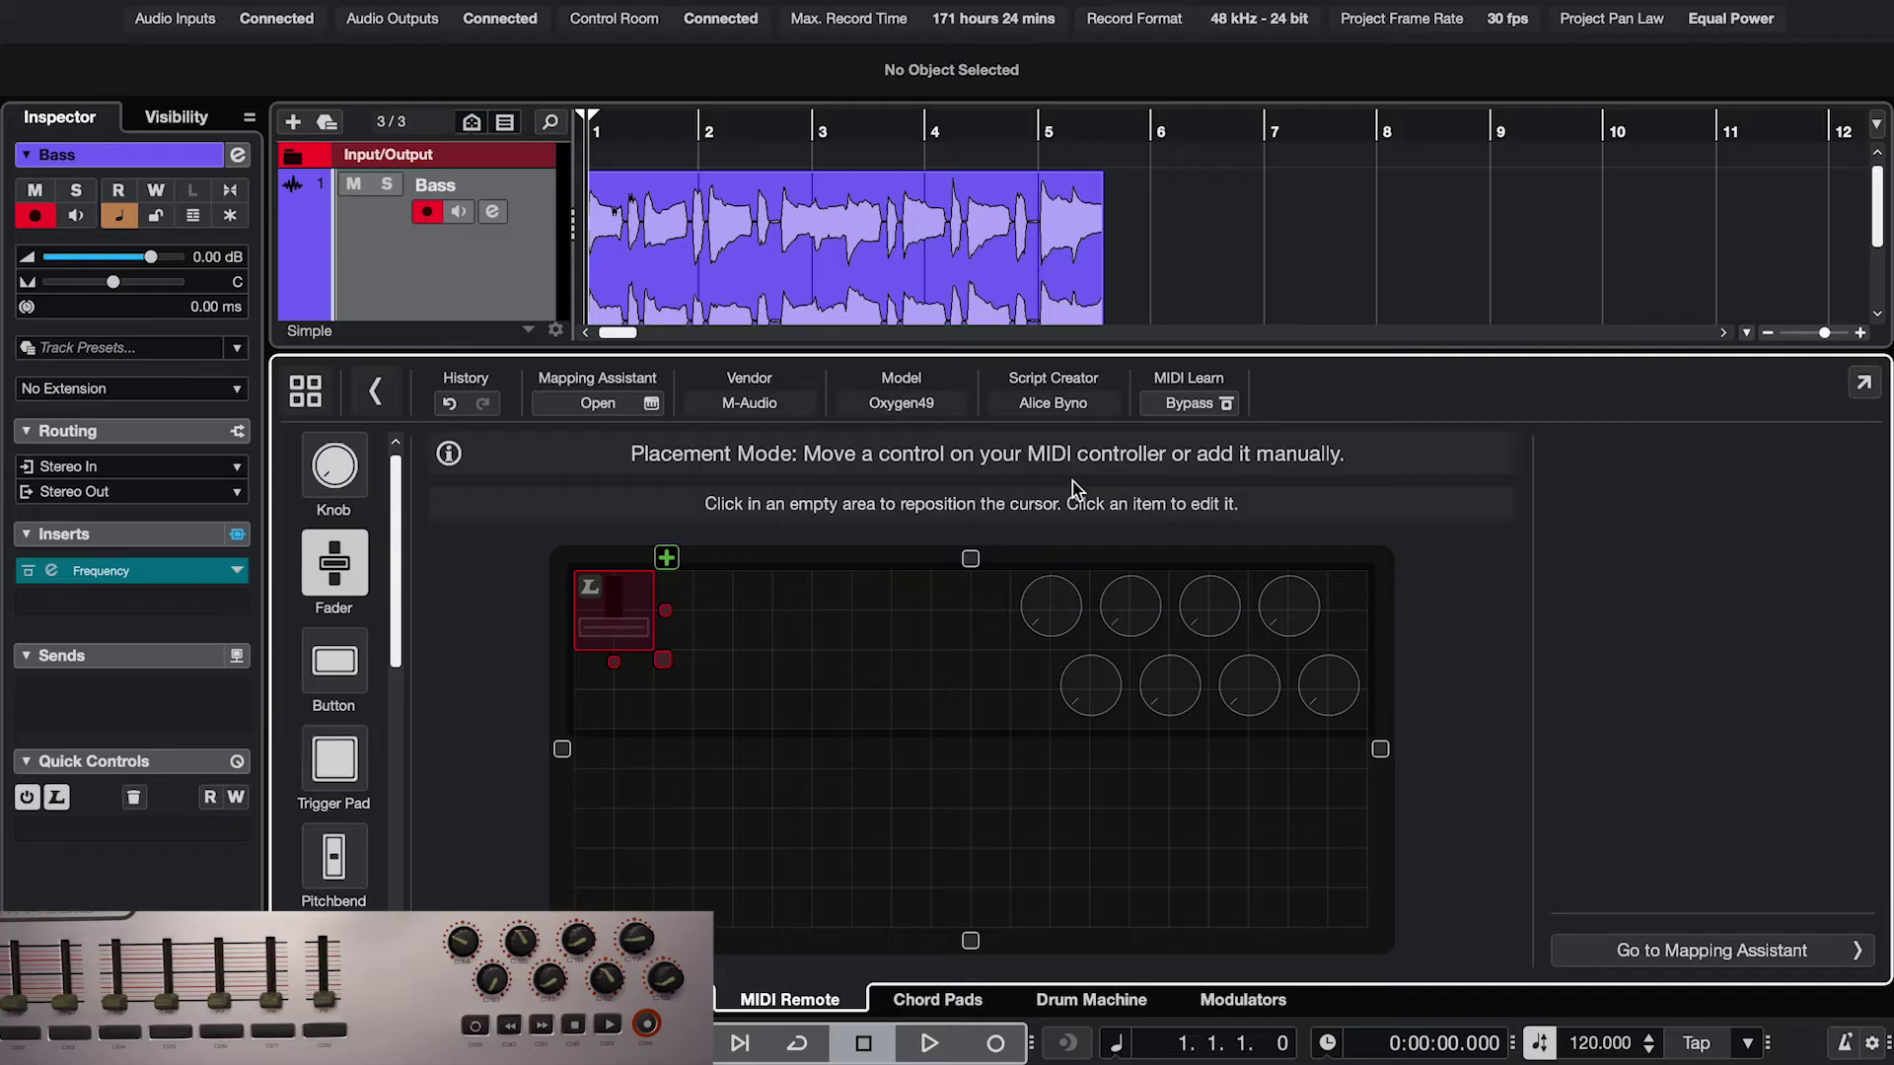
drag(609, 666, 608, 782)
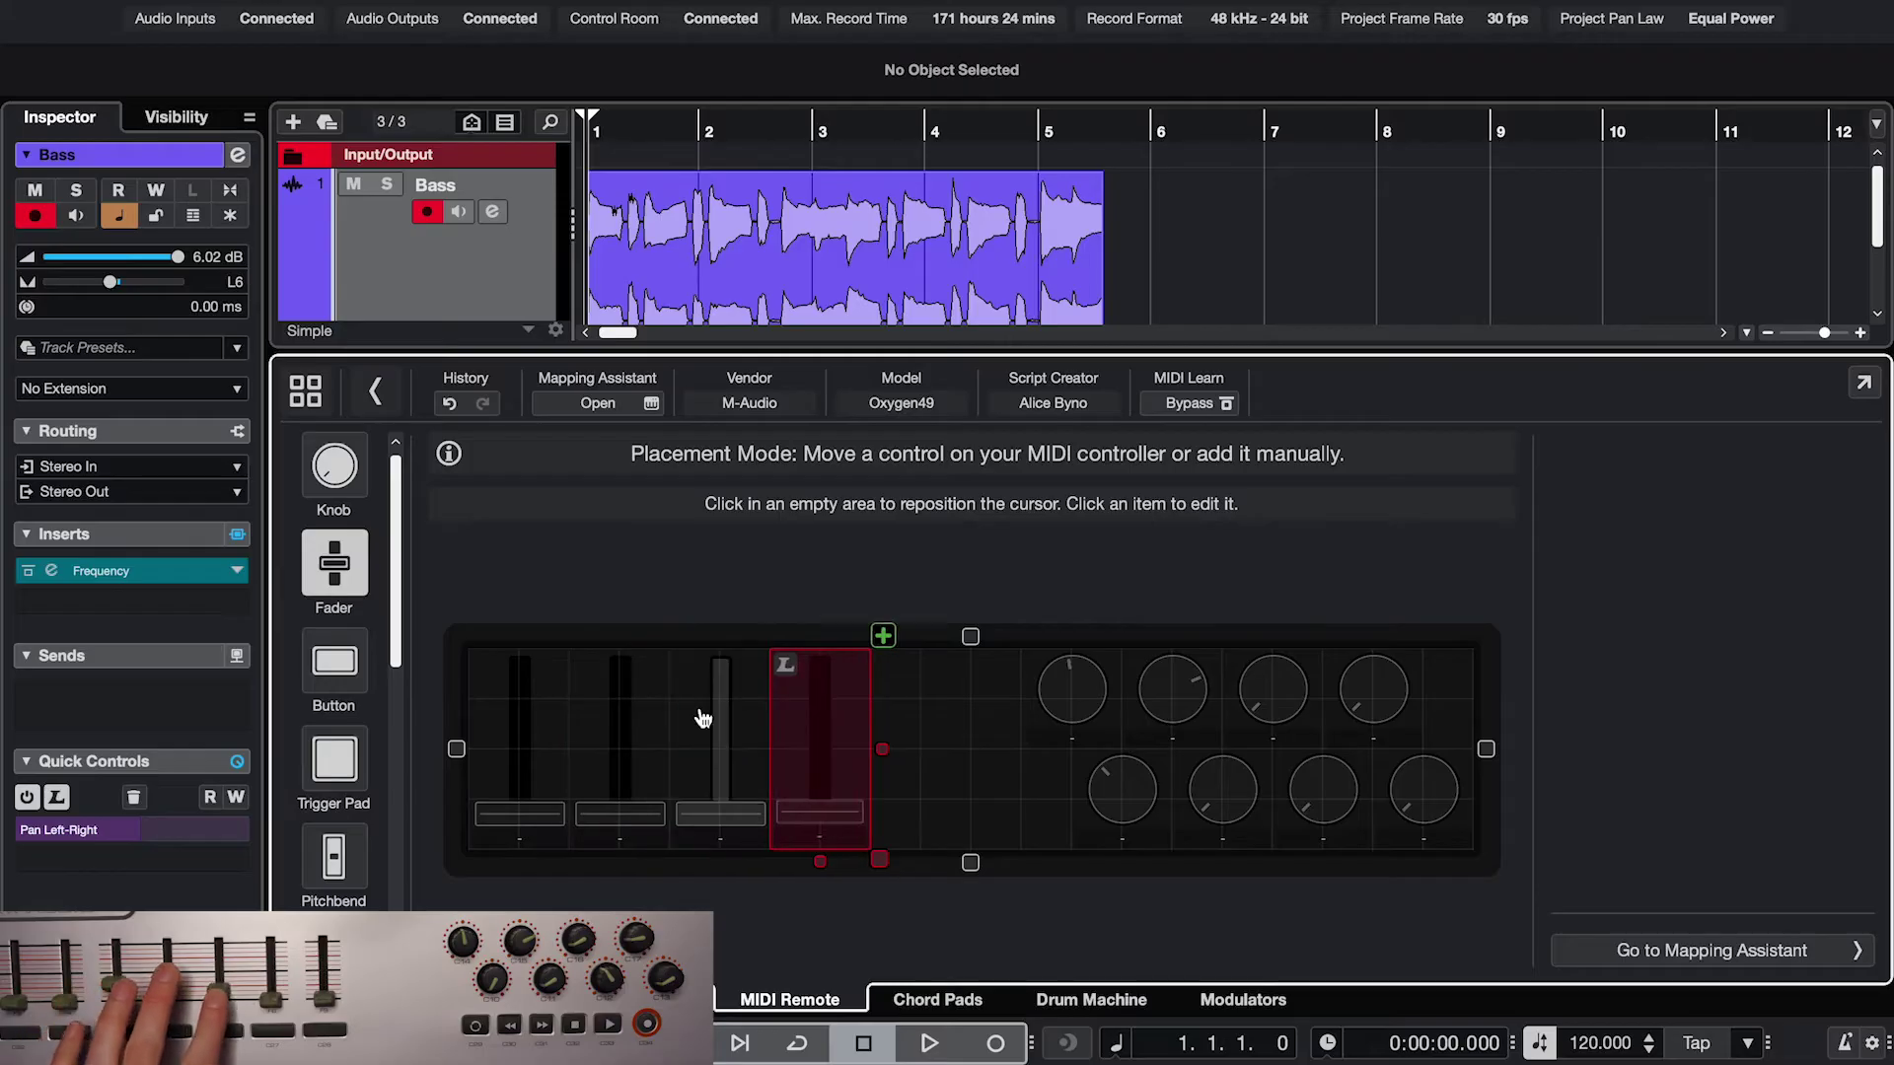
click(826, 893)
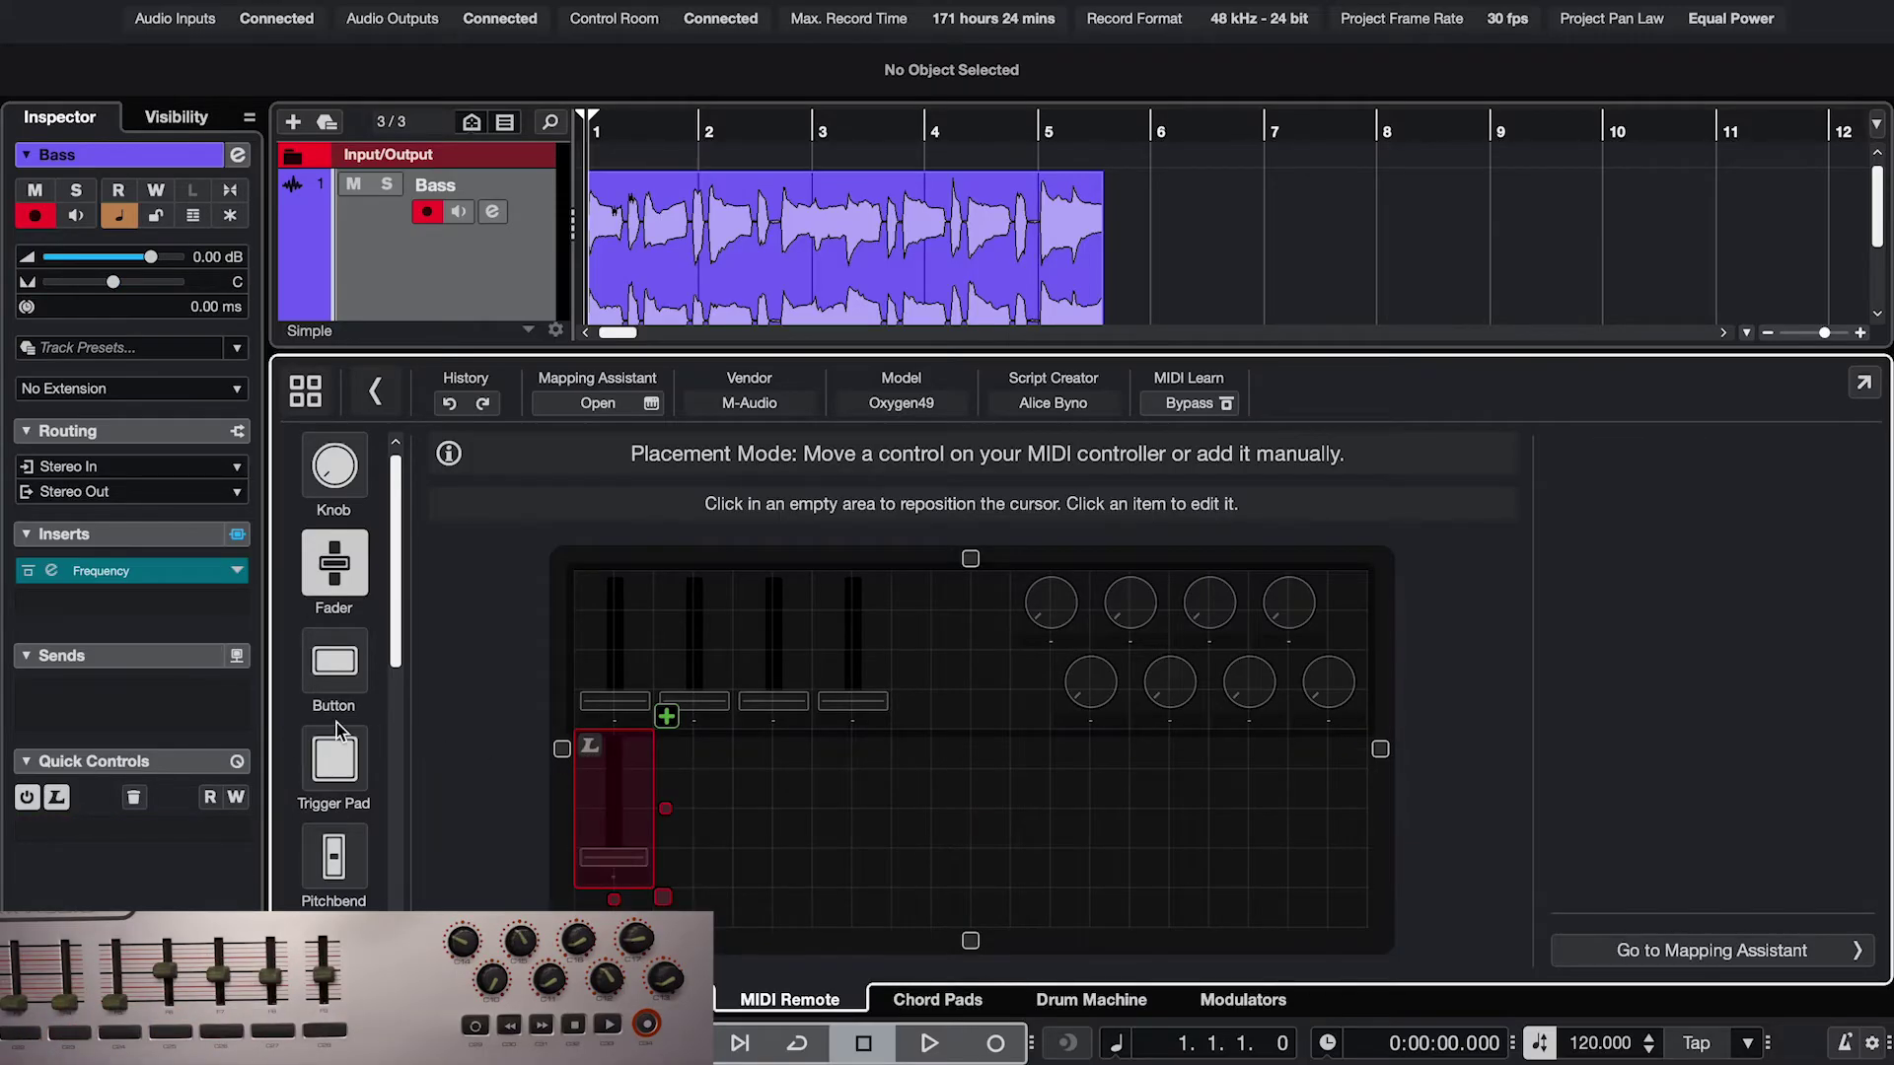
scroll(337, 732, down, 1)
scroll(338, 731, down, 3)
scroll(337, 731, down, 1)
scroll(338, 732, down, 1)
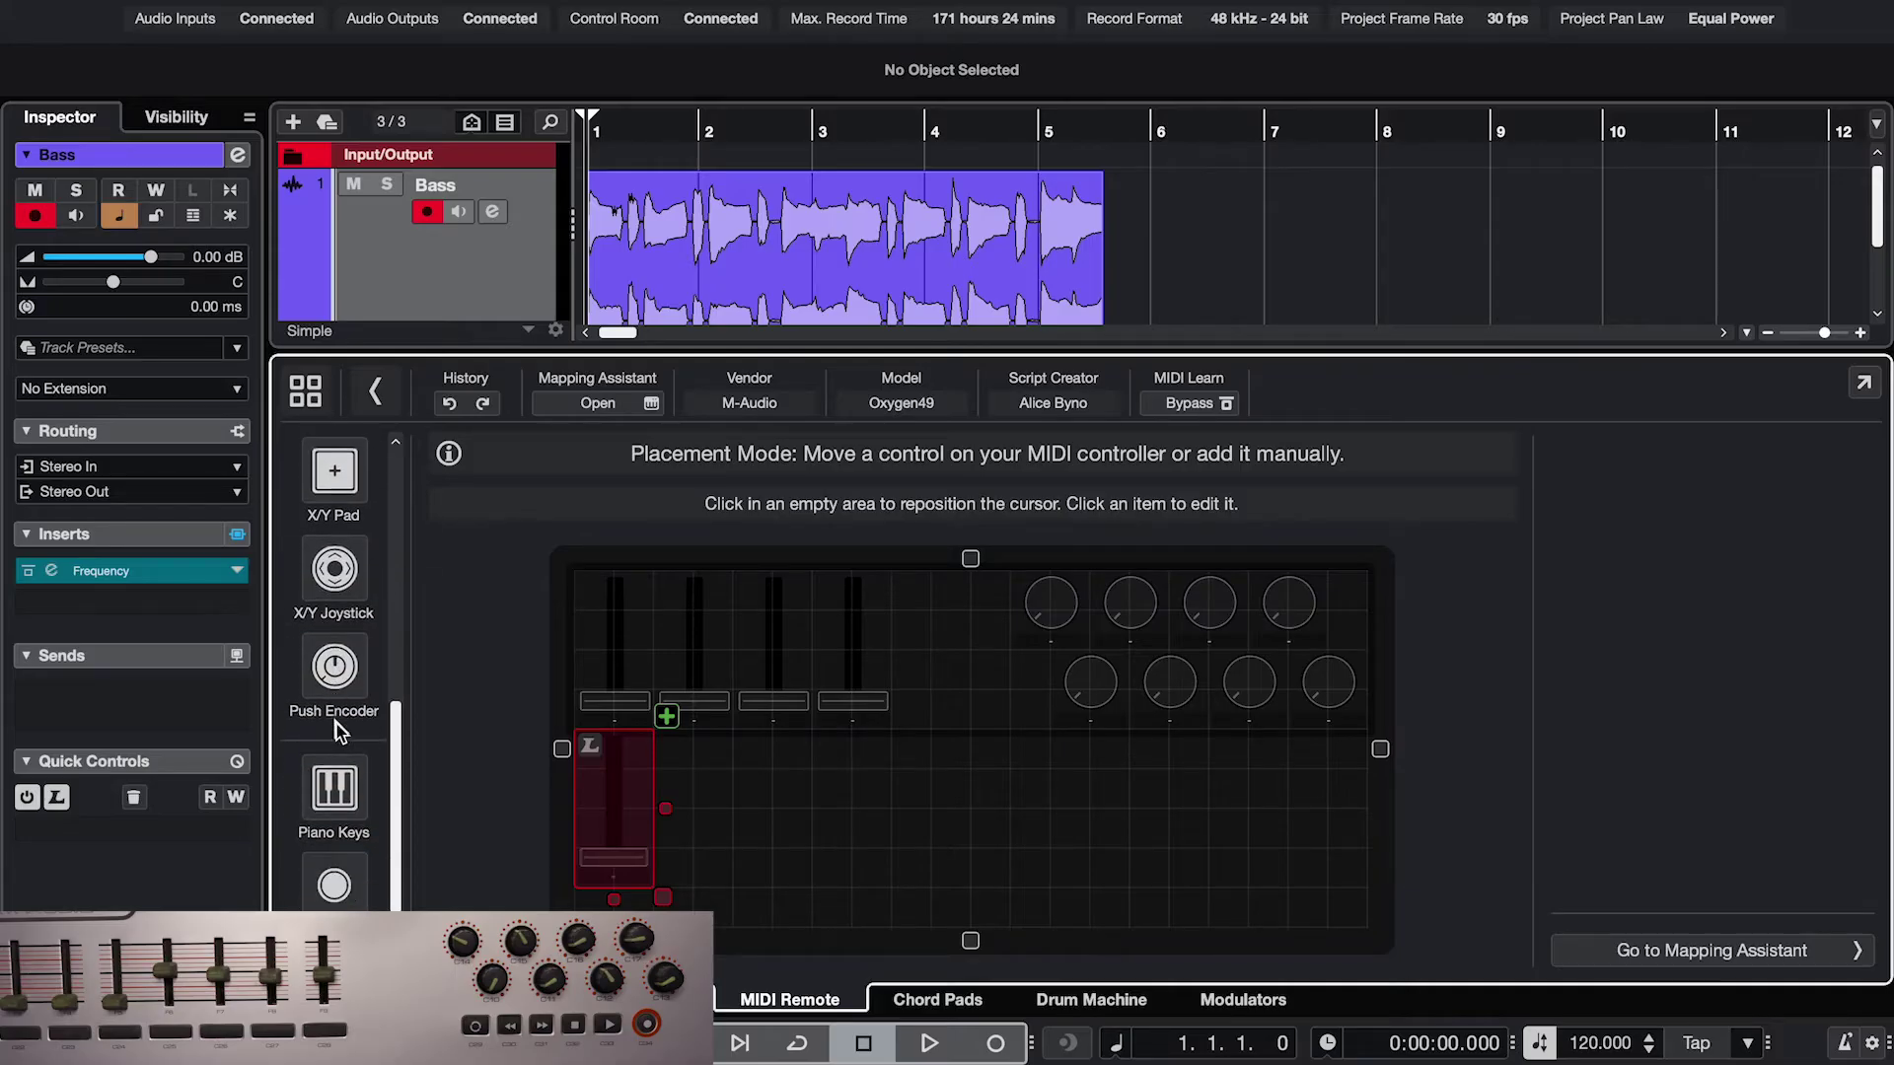
click(335, 789)
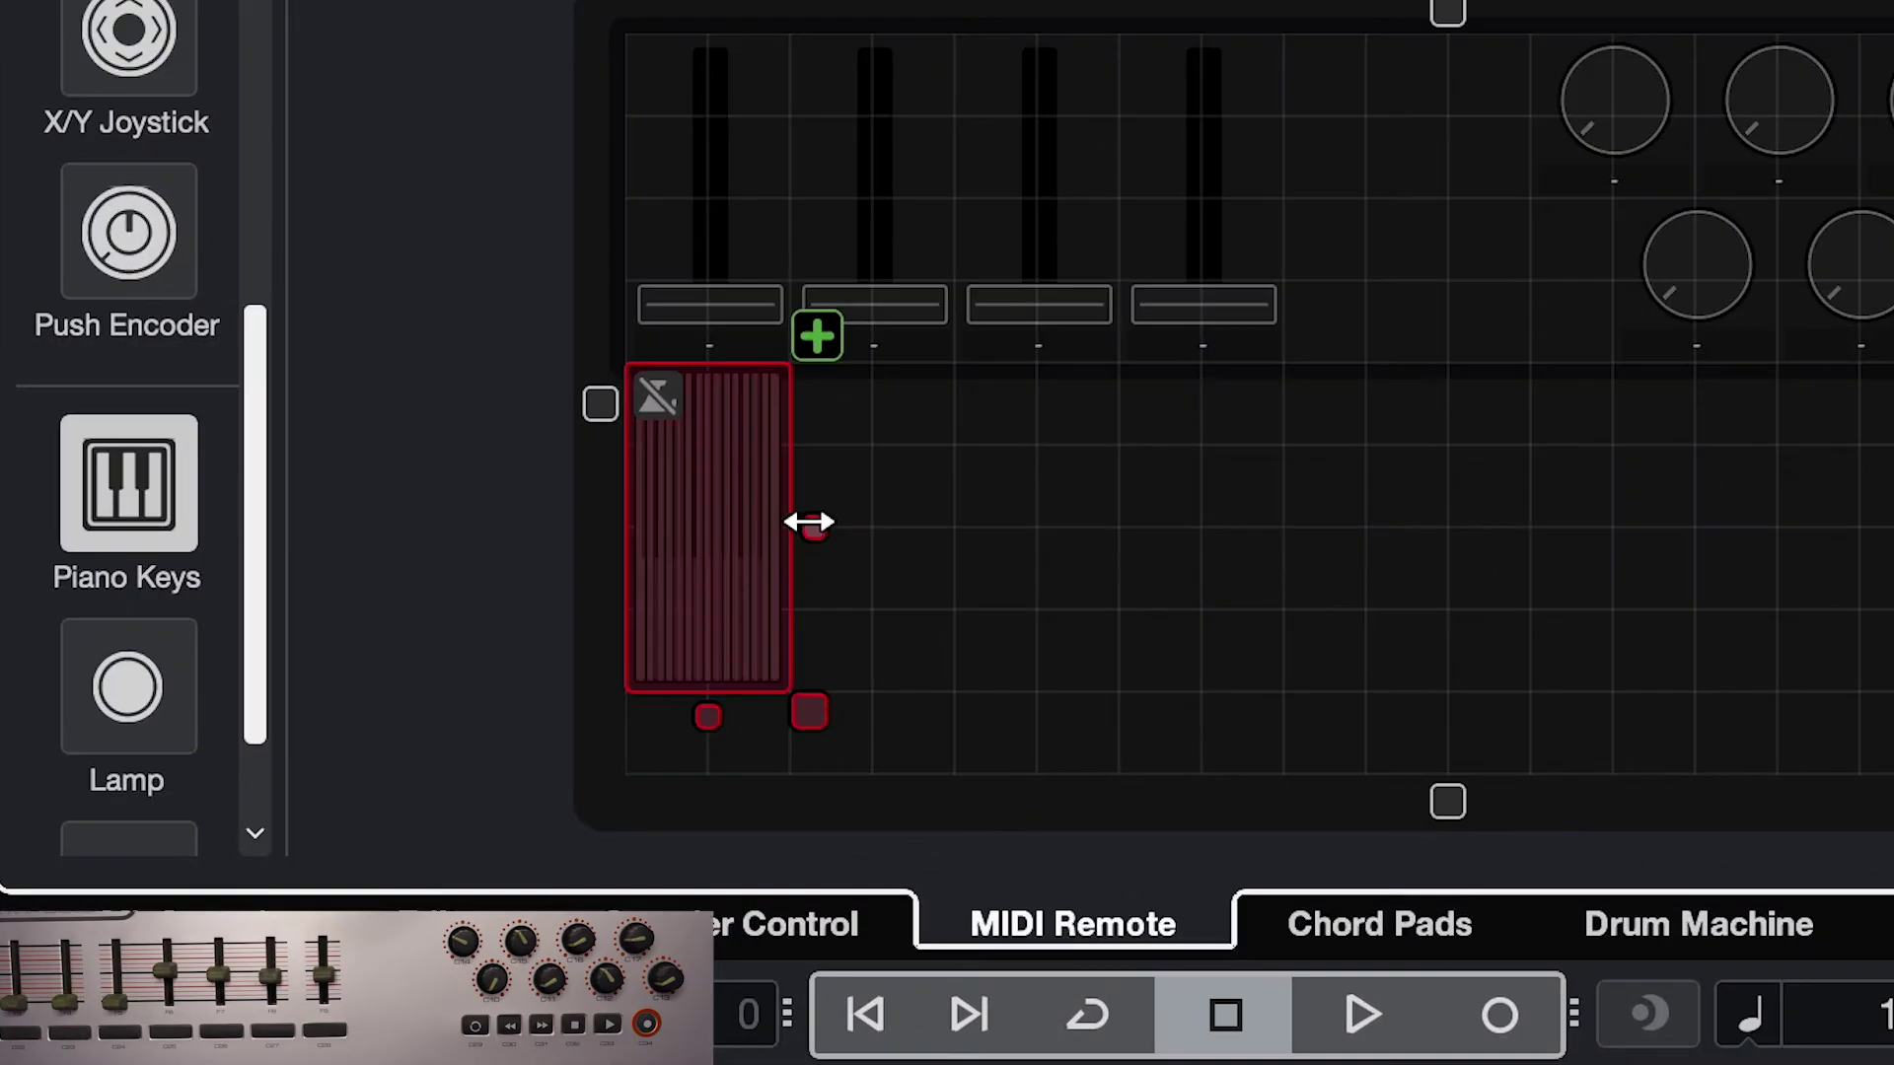
drag(809, 521, 1640, 541)
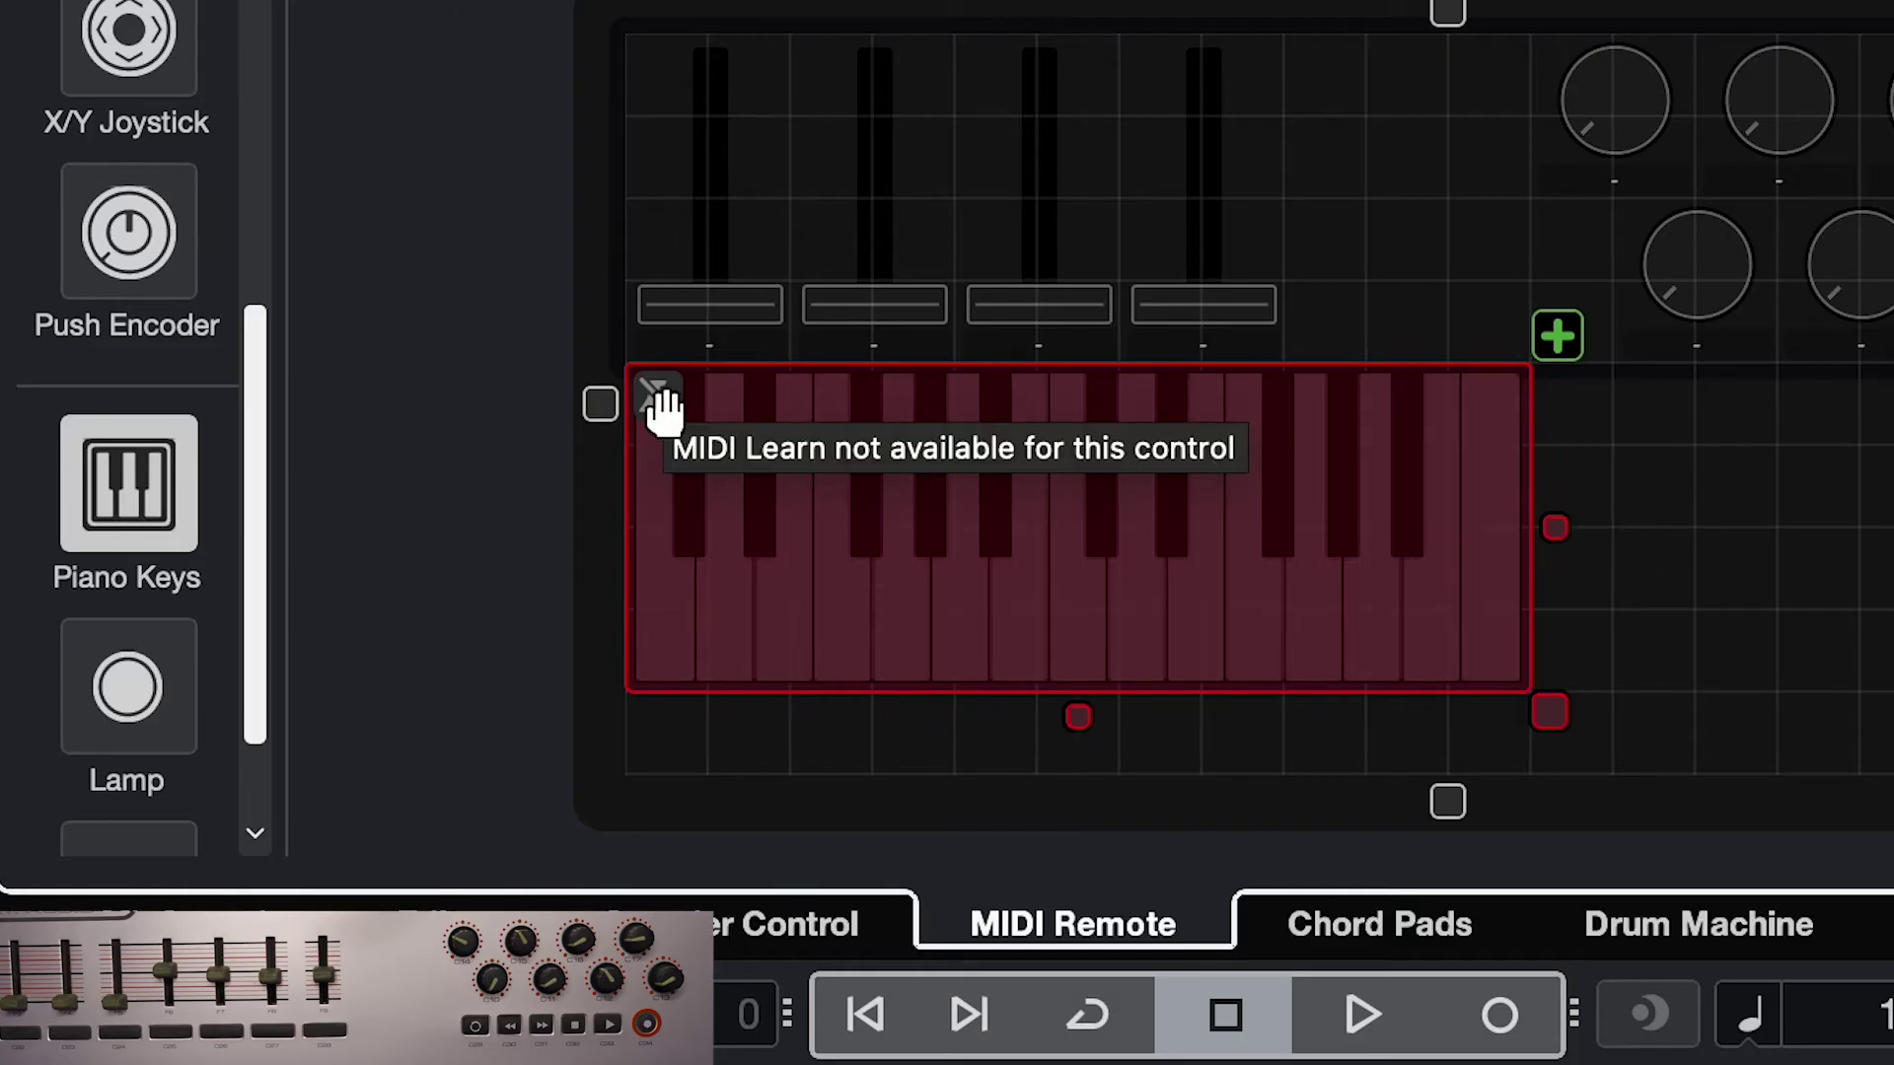
click(1557, 338)
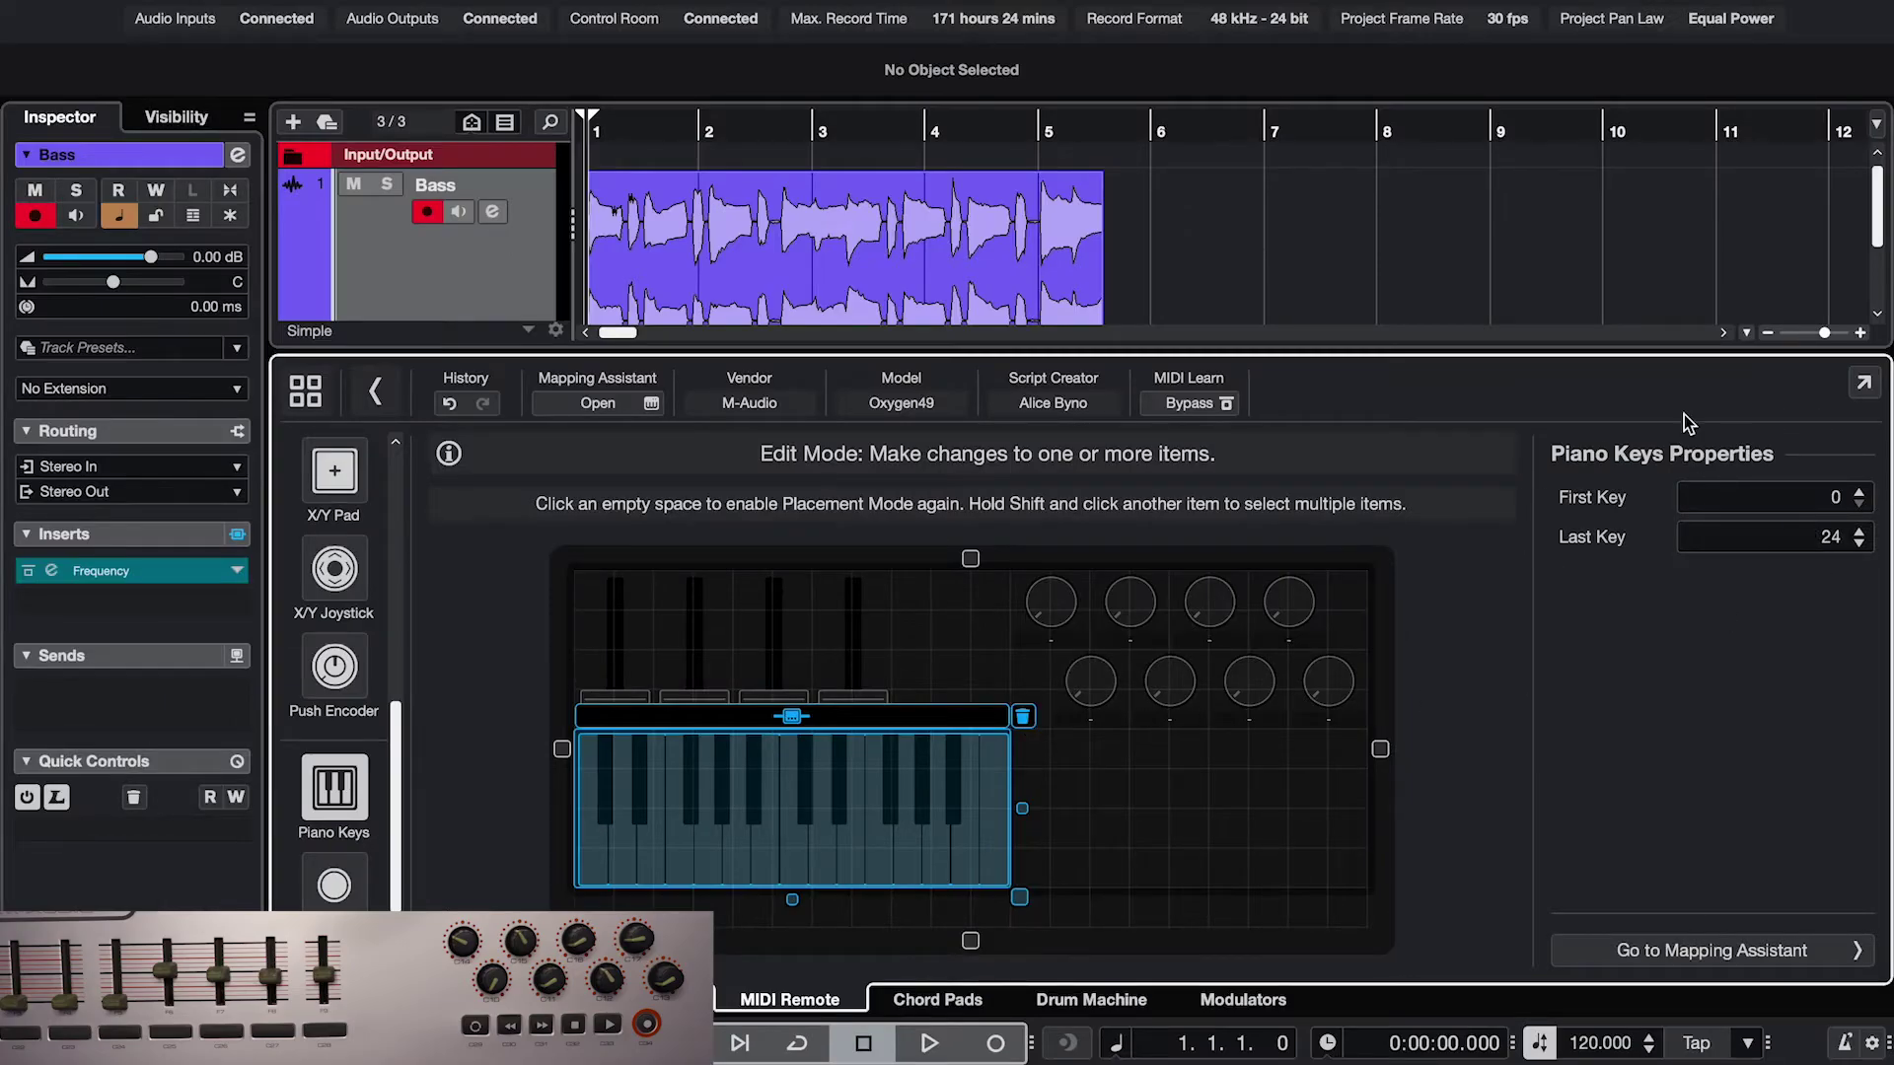
key(Delete)
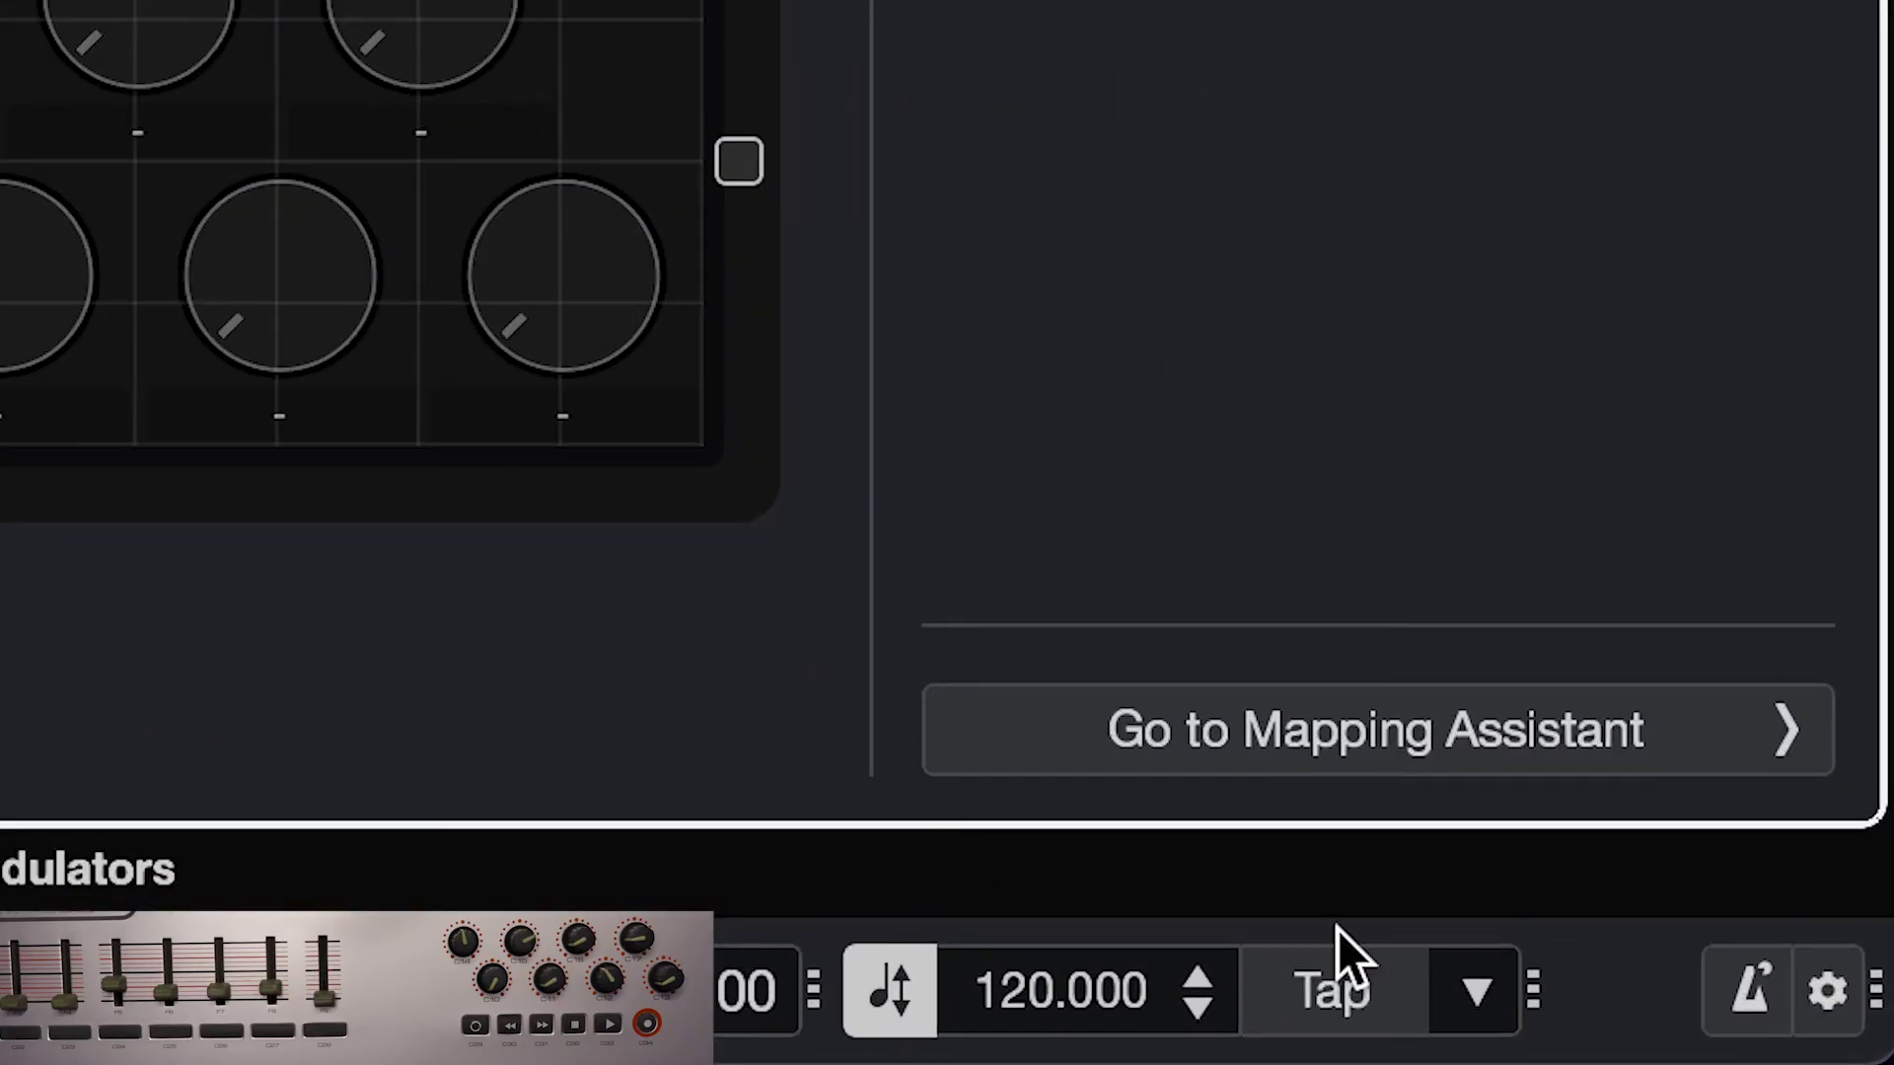
- Open the Mapping Assistant, fit the surface preview, and choose the lower-left knob
click(1258, 735)
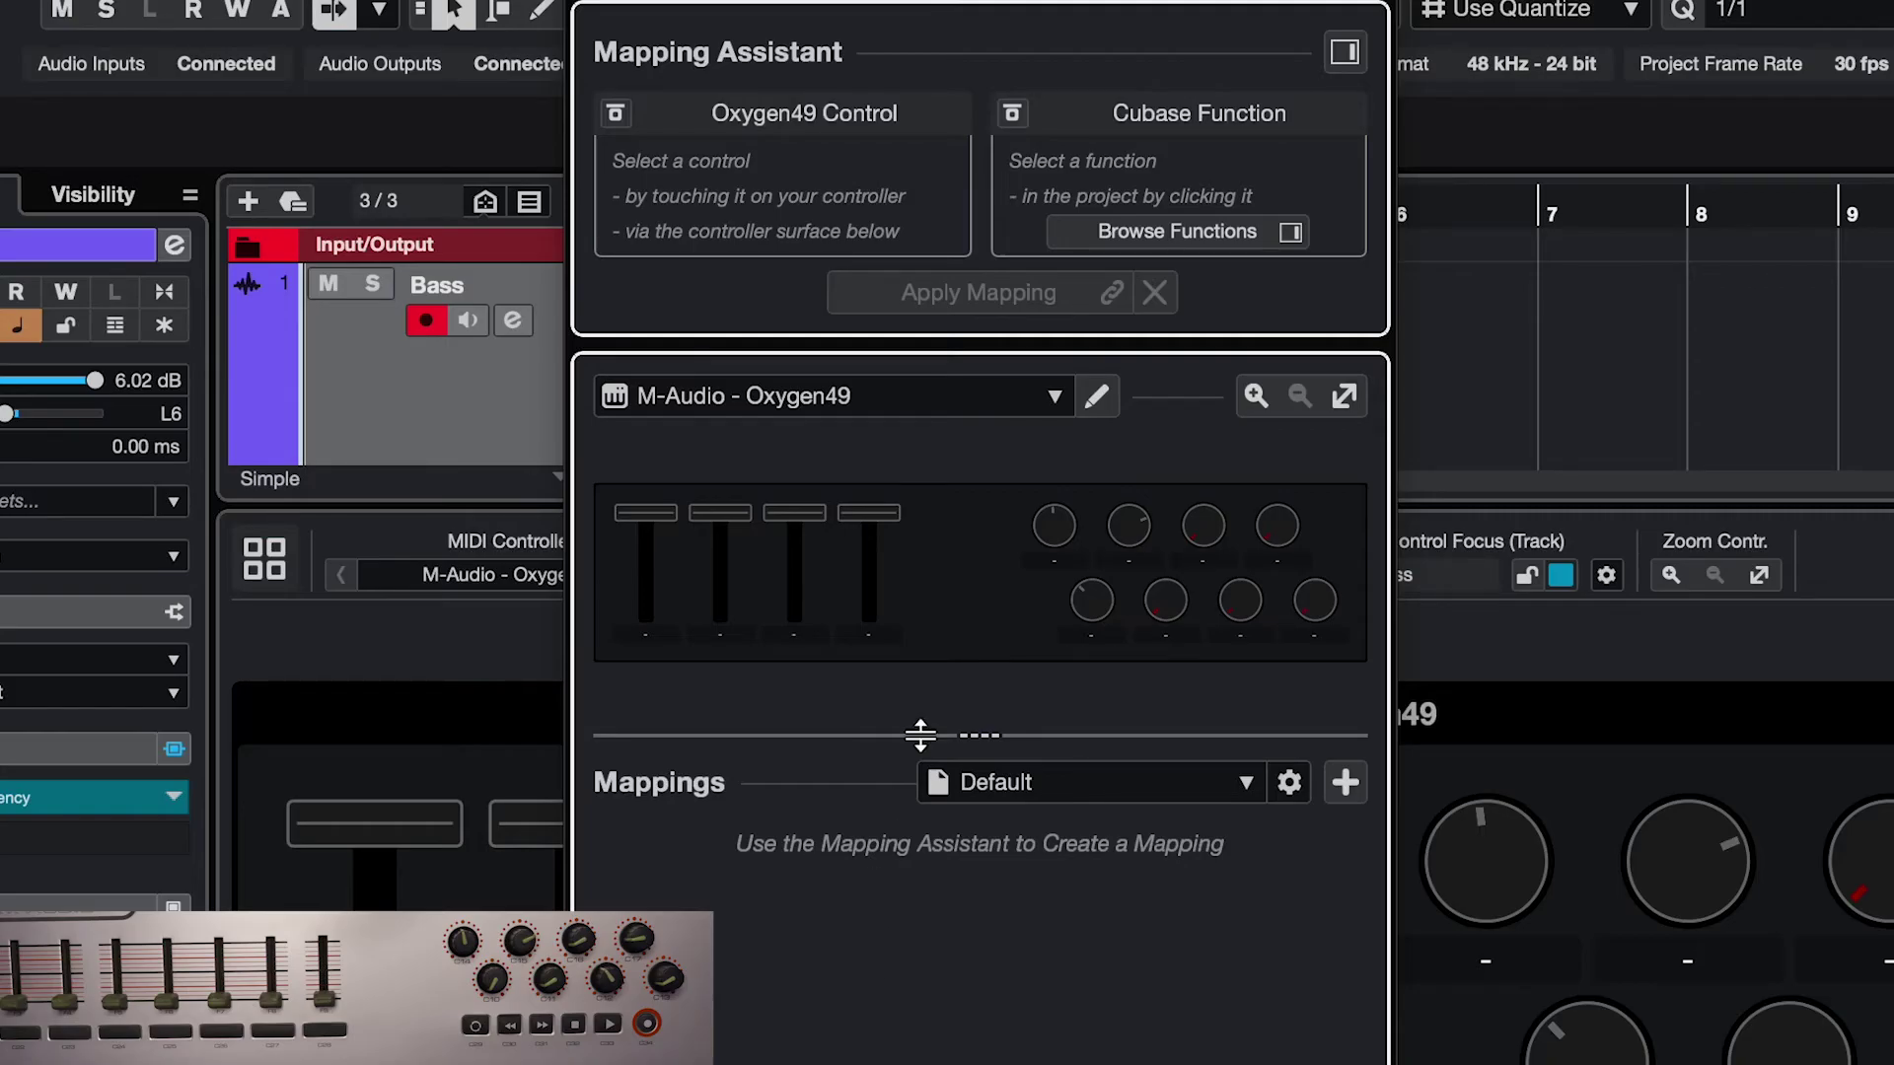
click(1254, 400)
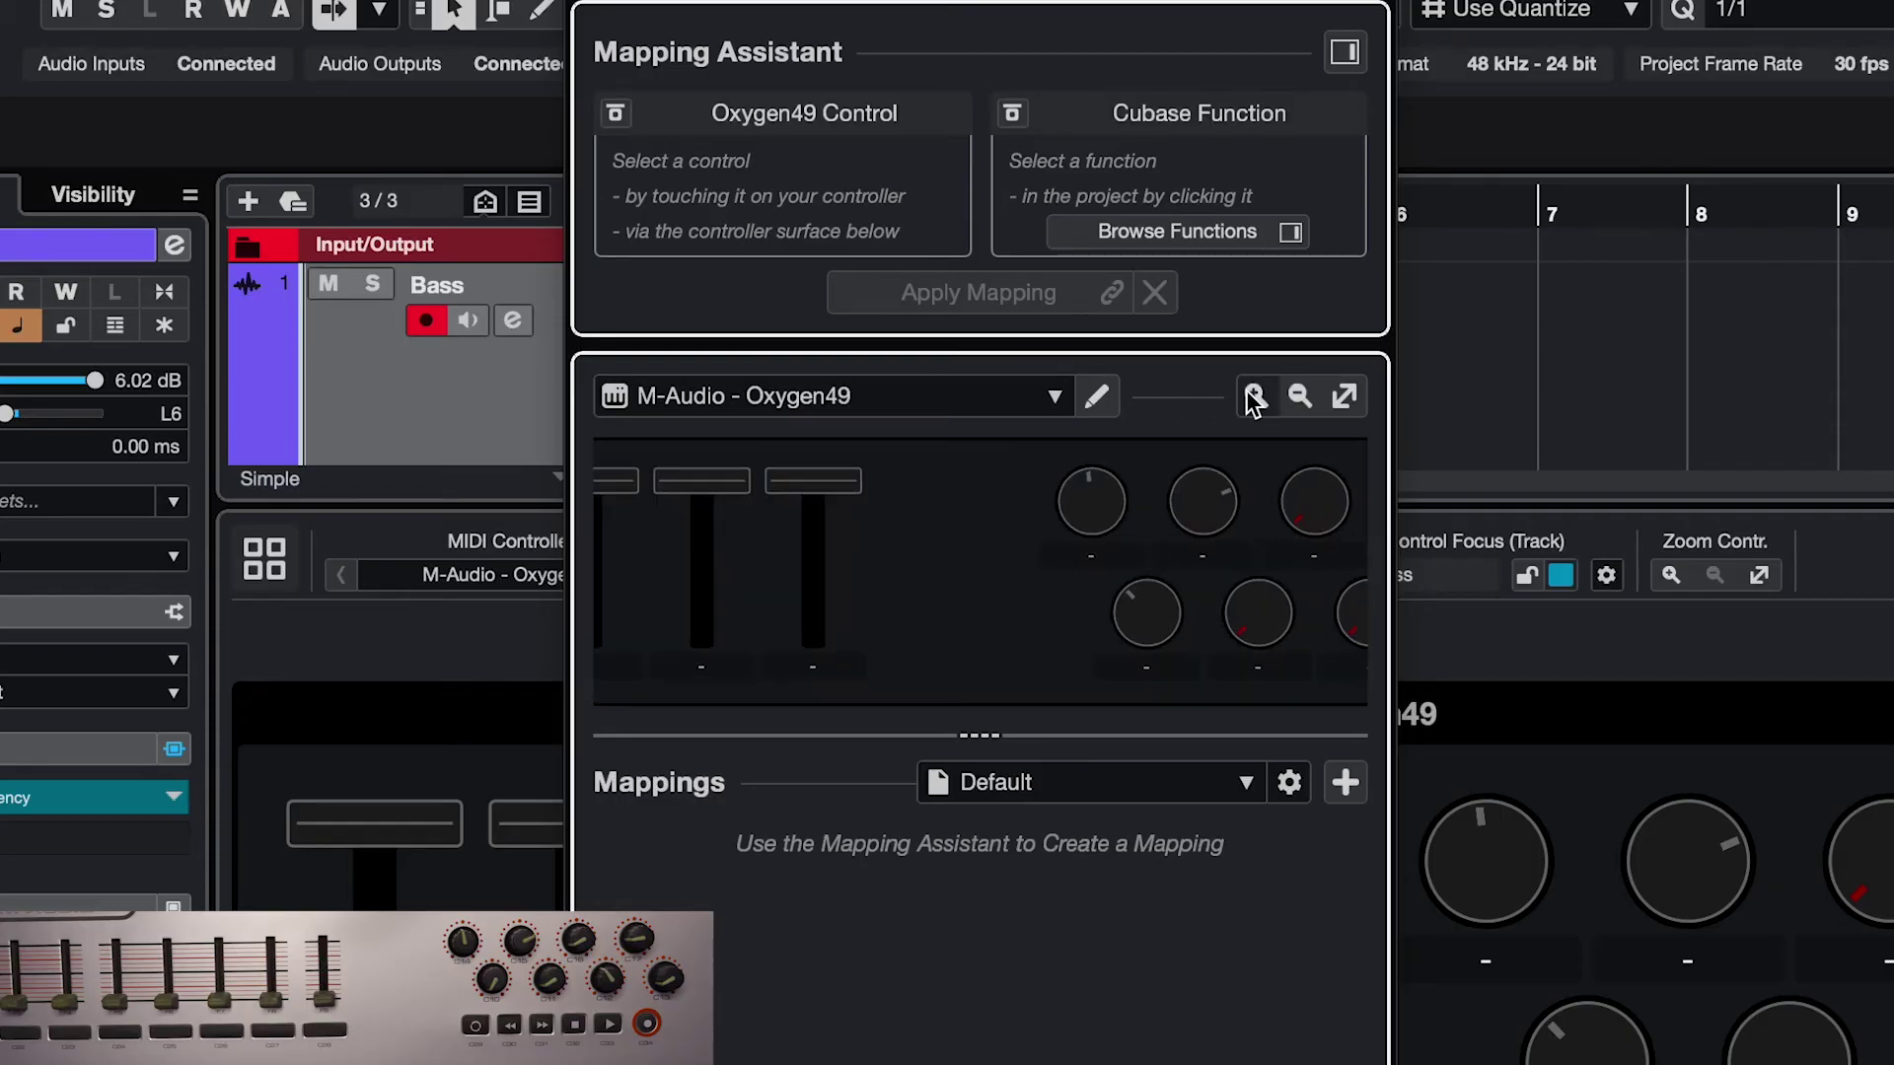
click(1342, 397)
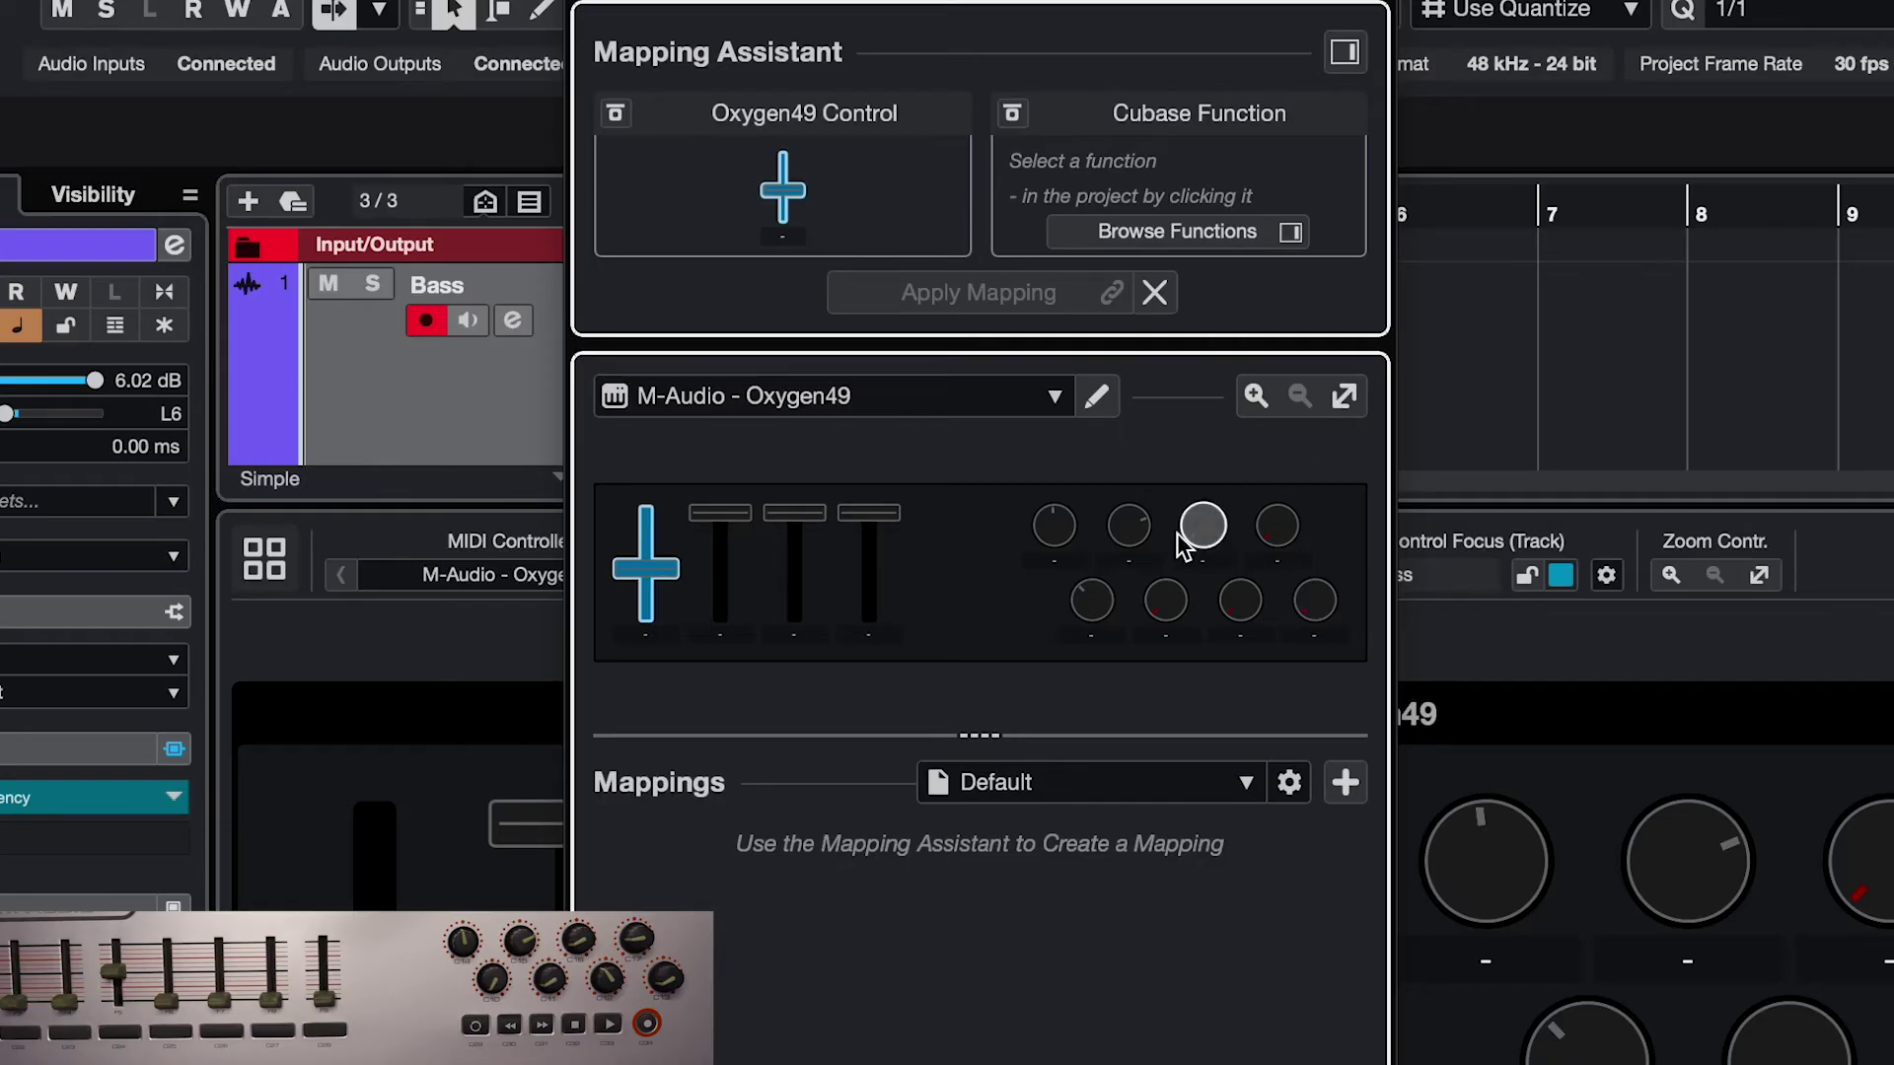
click(1093, 601)
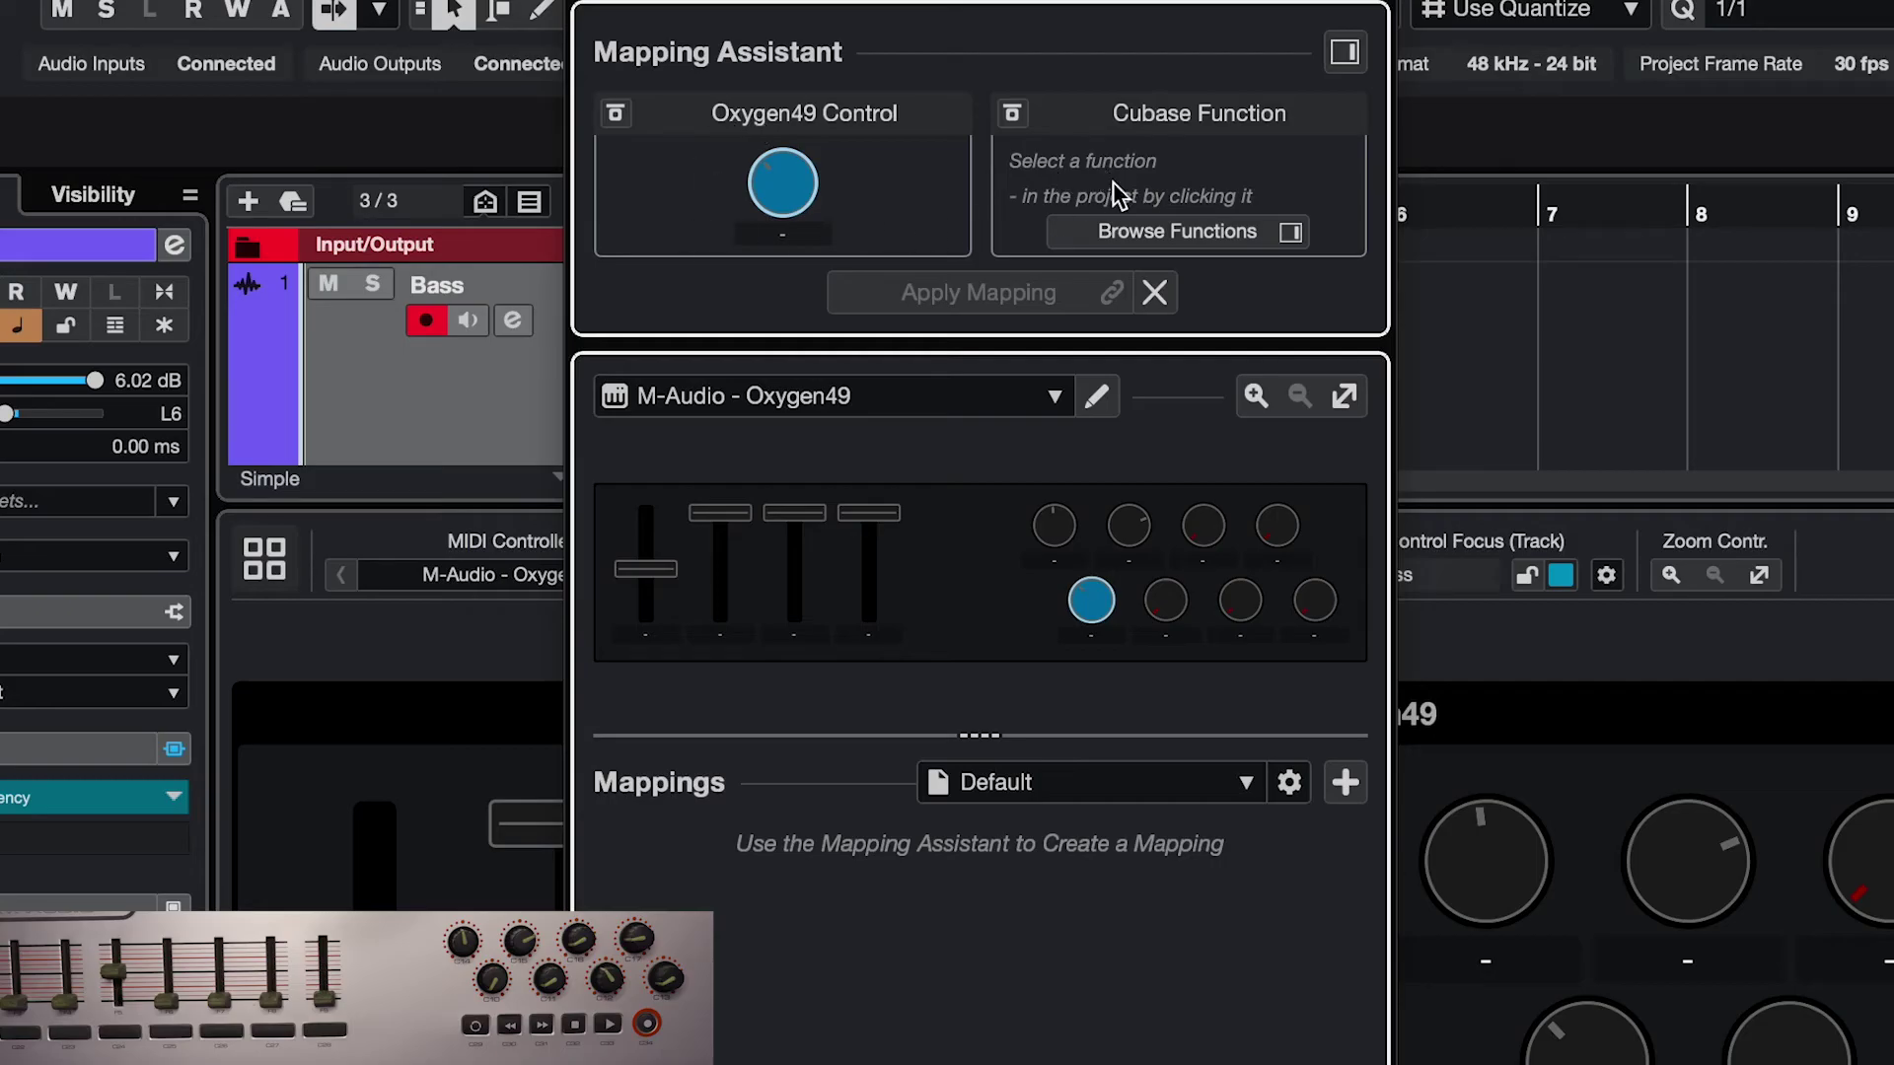
- Map the lower-left knob to the selected track's Pan Left-Right and apply it
click(1347, 57)
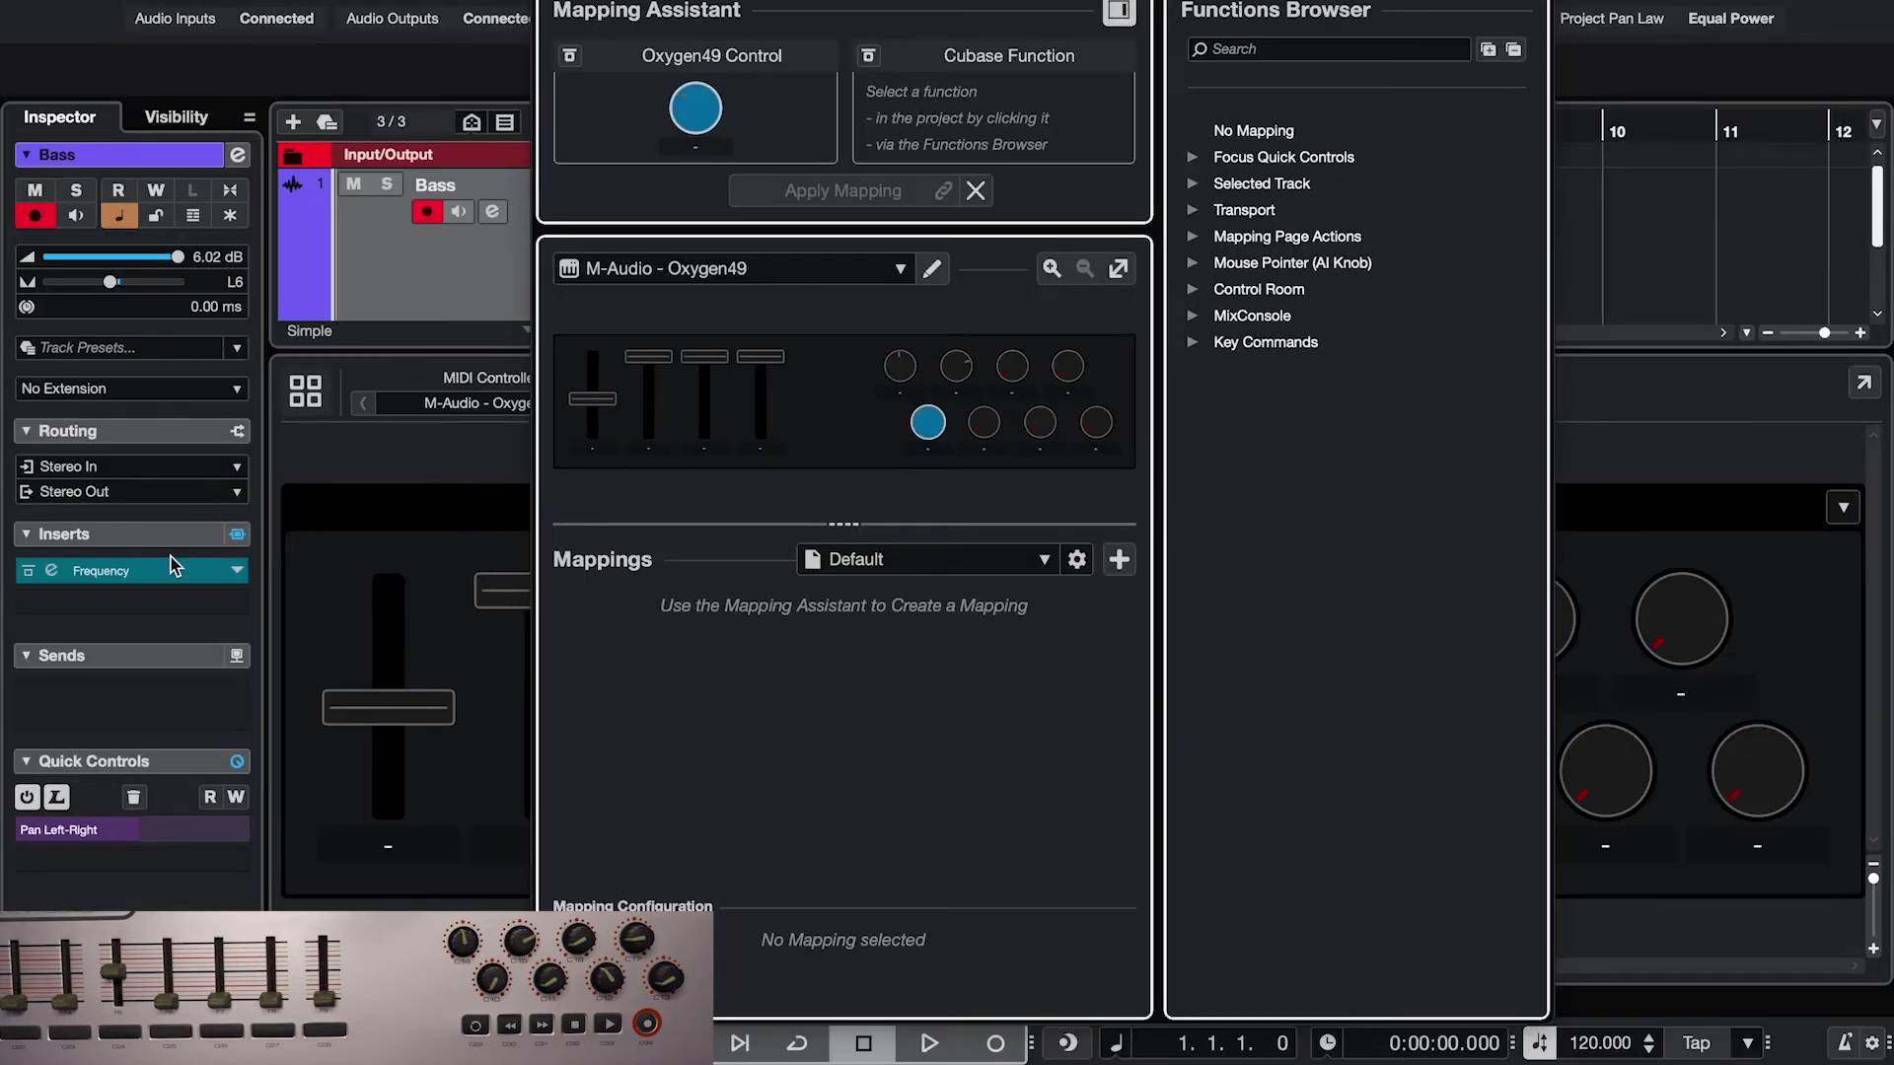
click(175, 570)
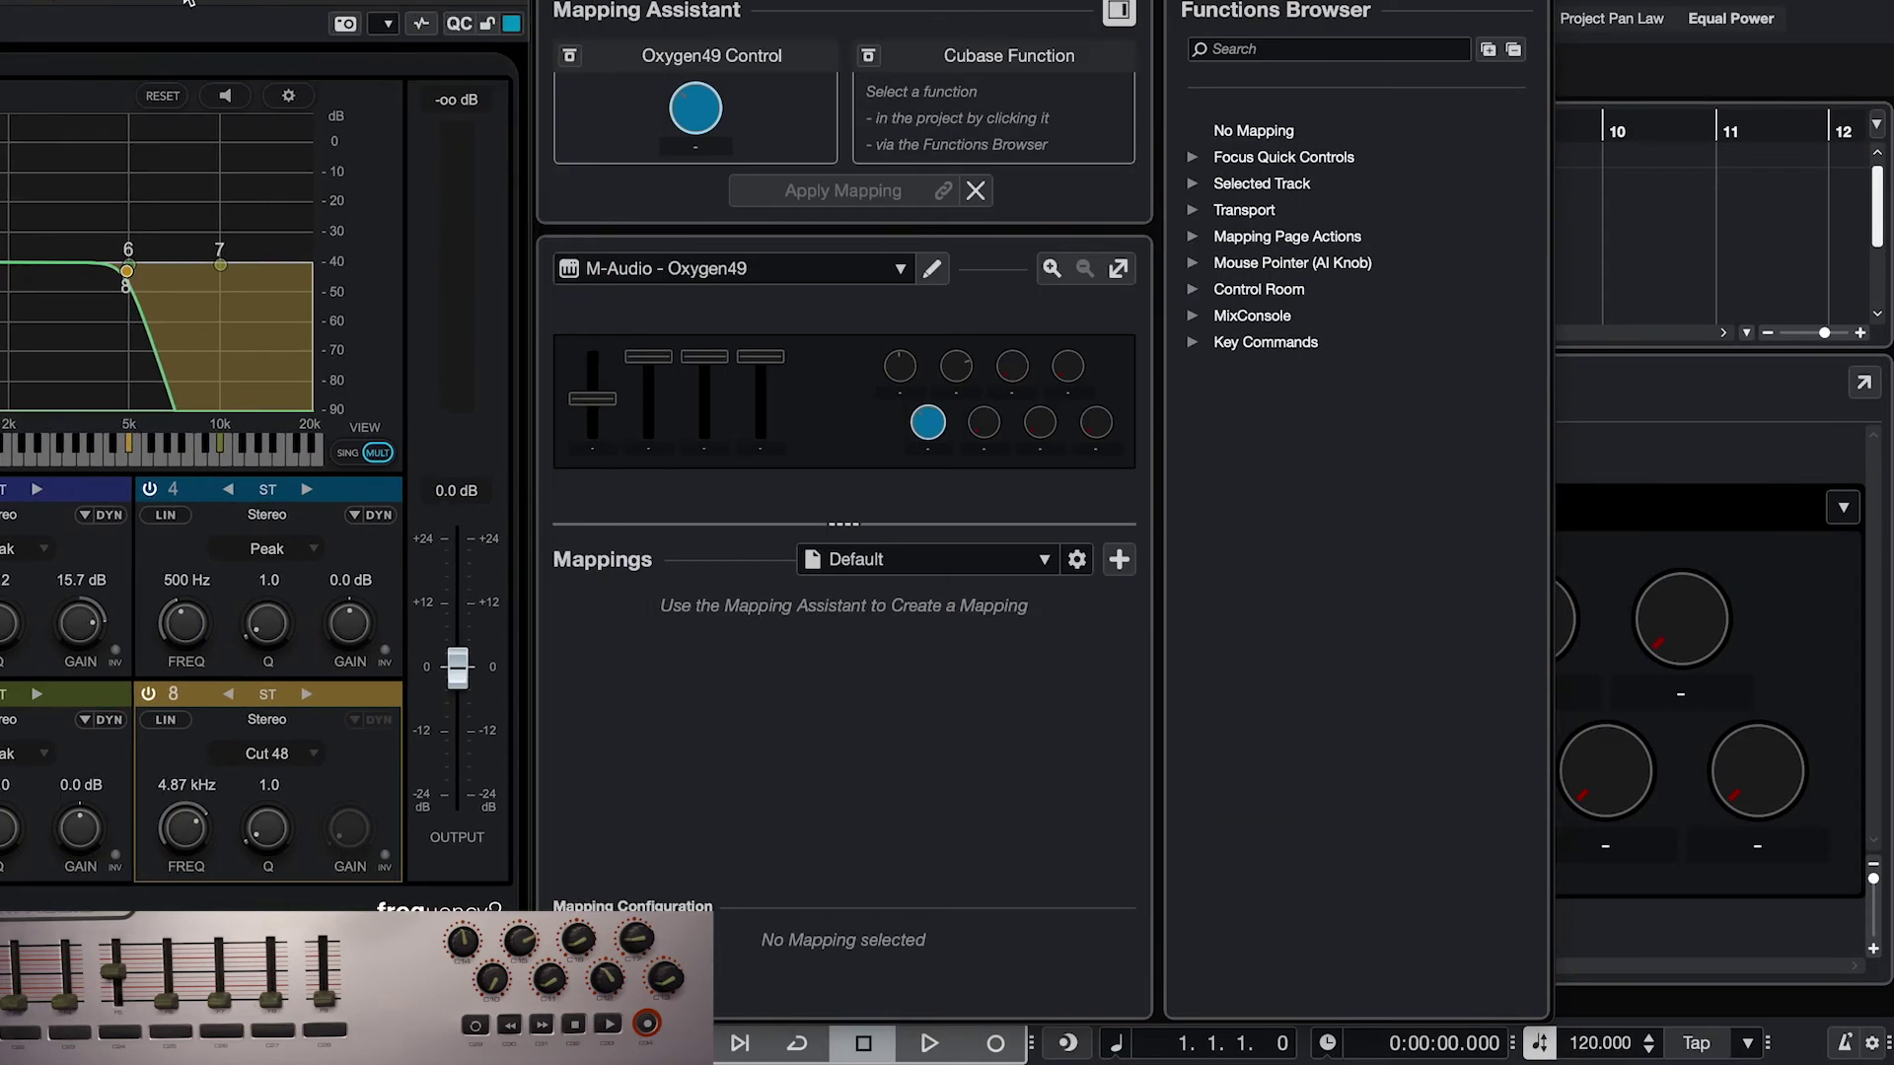
click(189, 829)
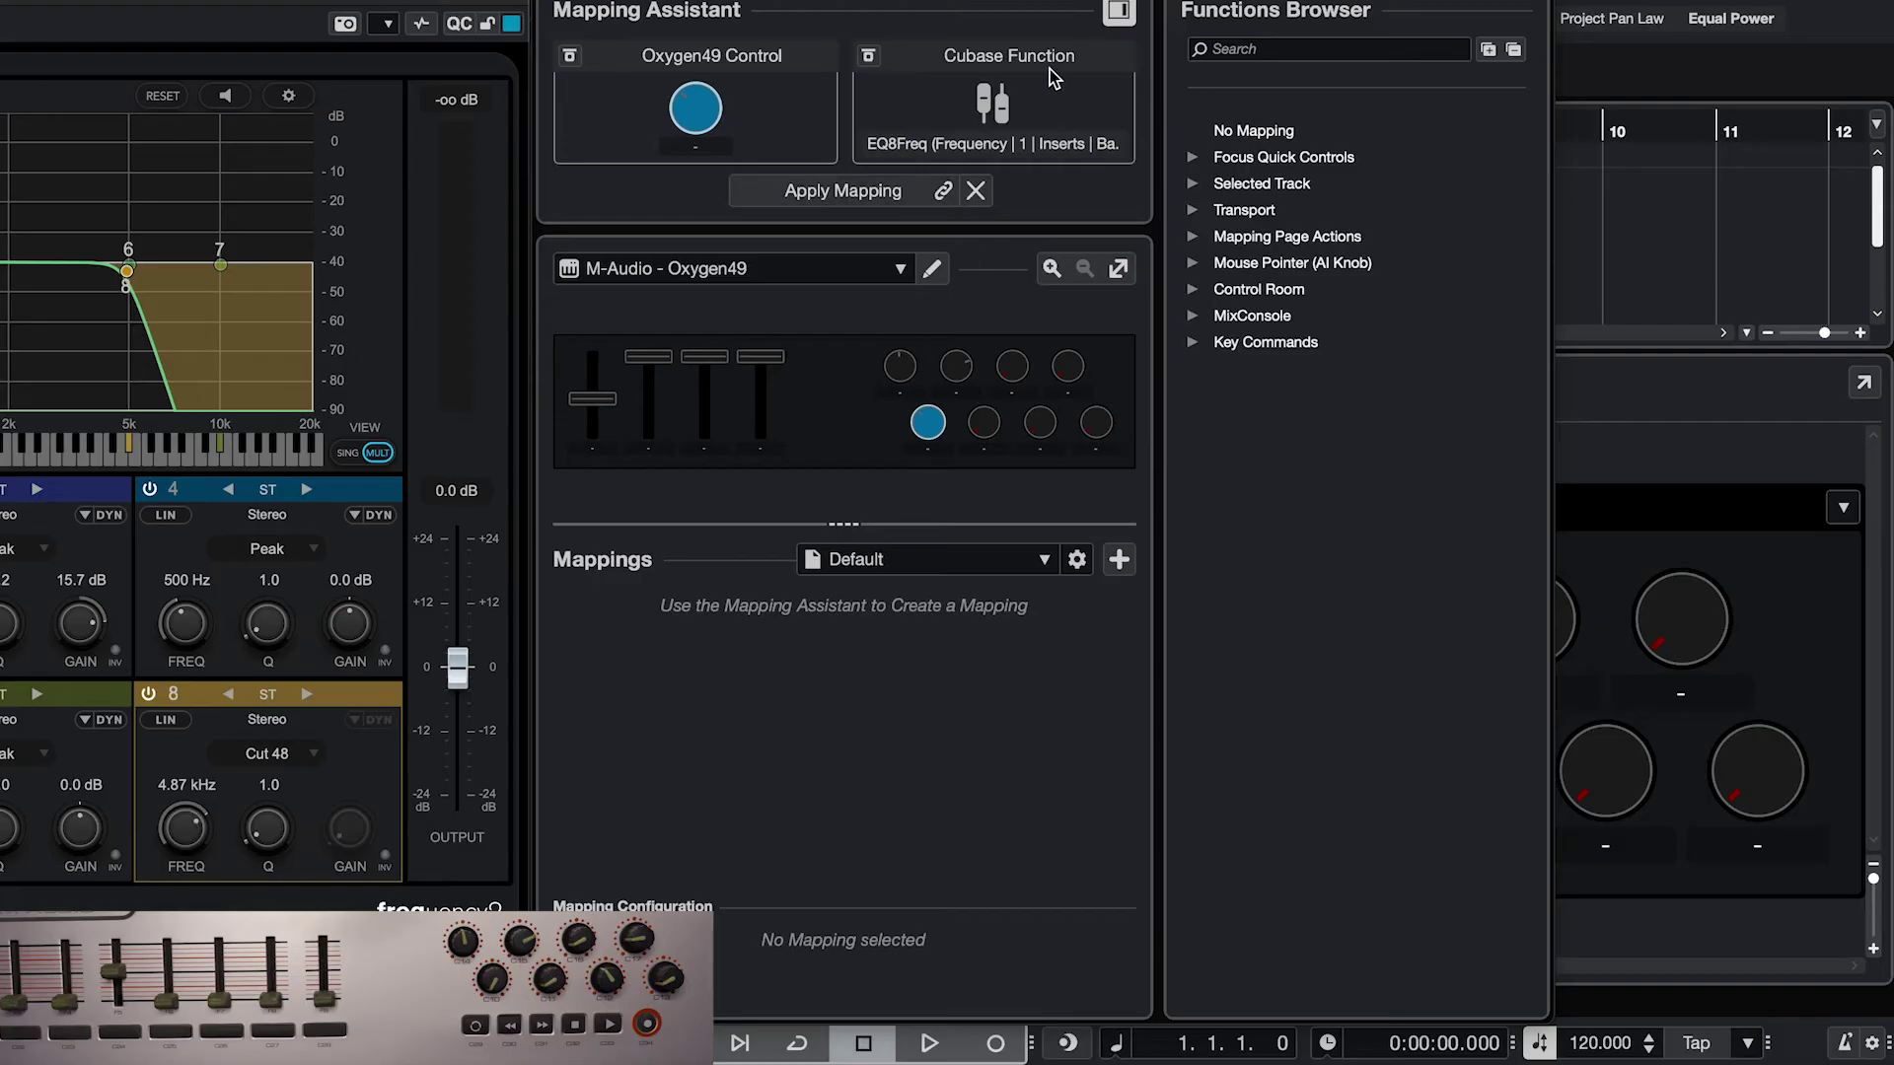
click(1332, 49)
text(pan)
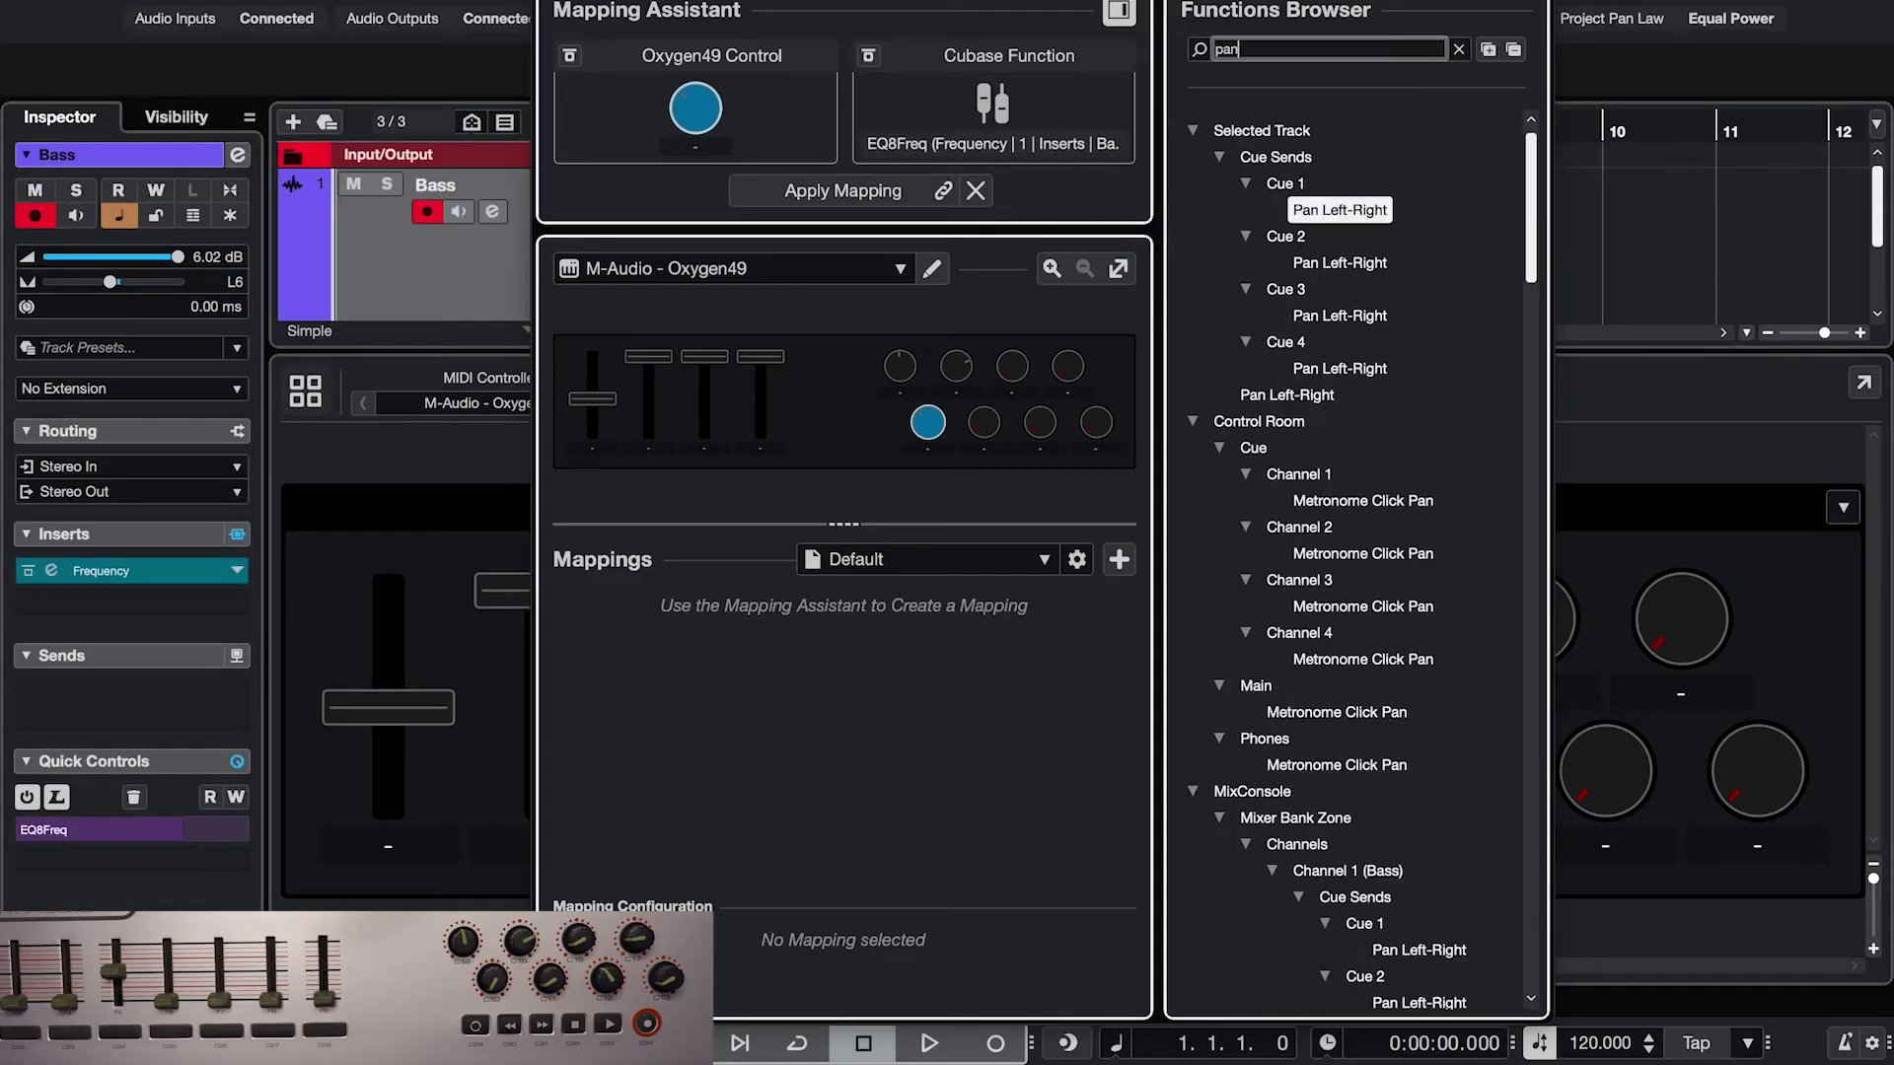
click(1251, 400)
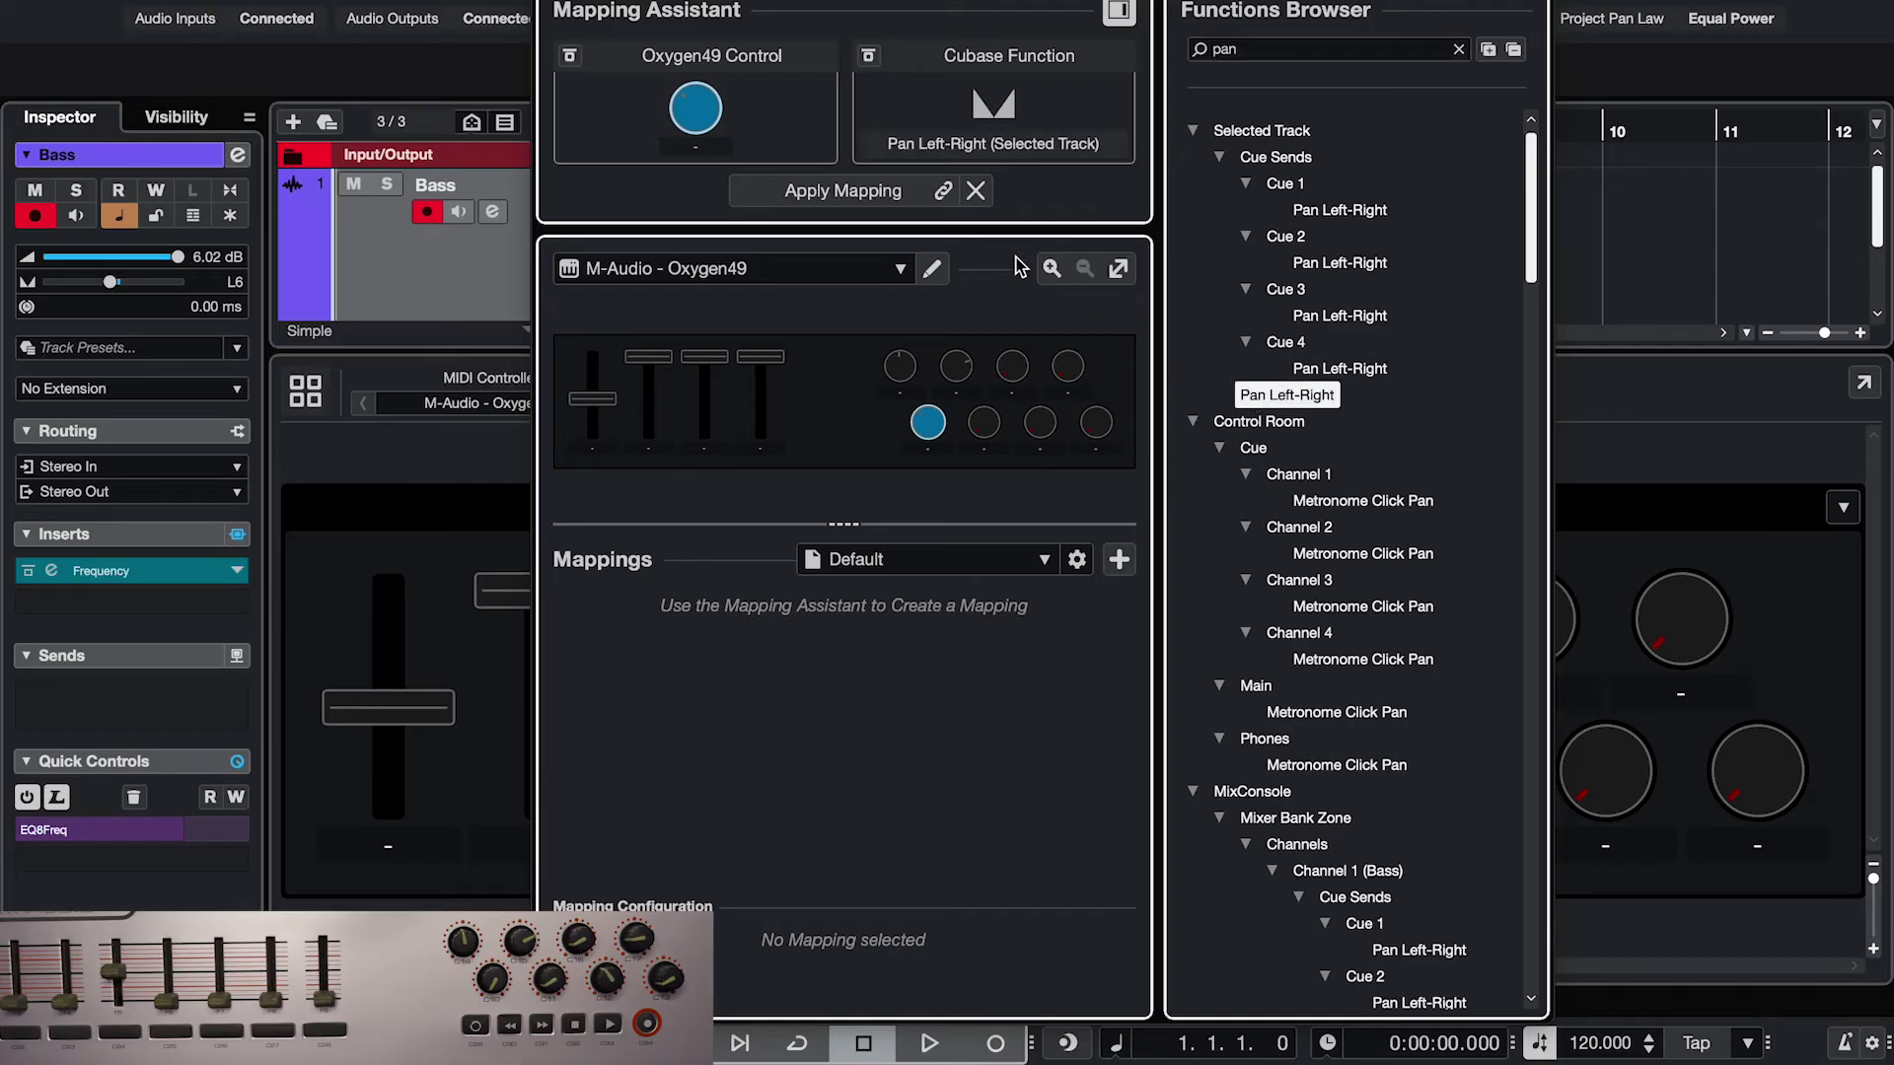
click(839, 187)
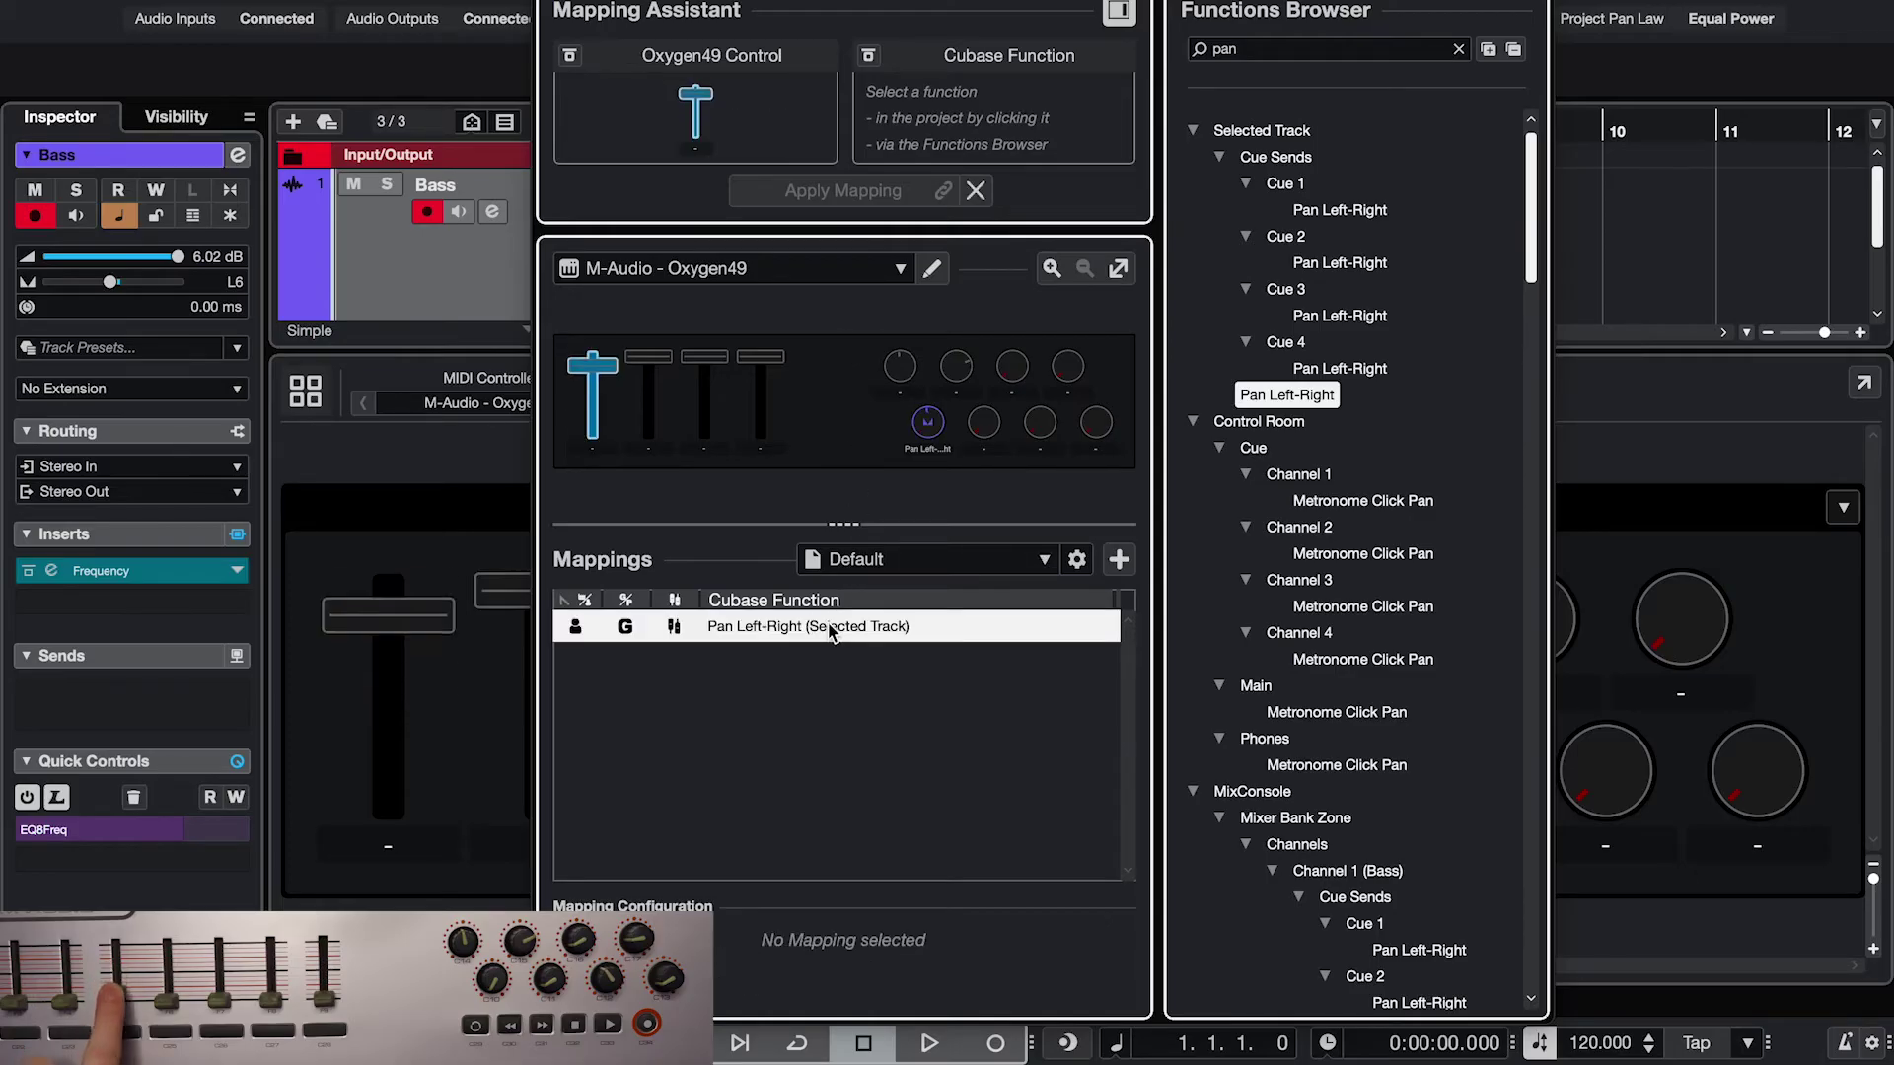
- Map a fader to selected-track Volume with inverted min/max, then inspect the first fader
click(1251, 48)
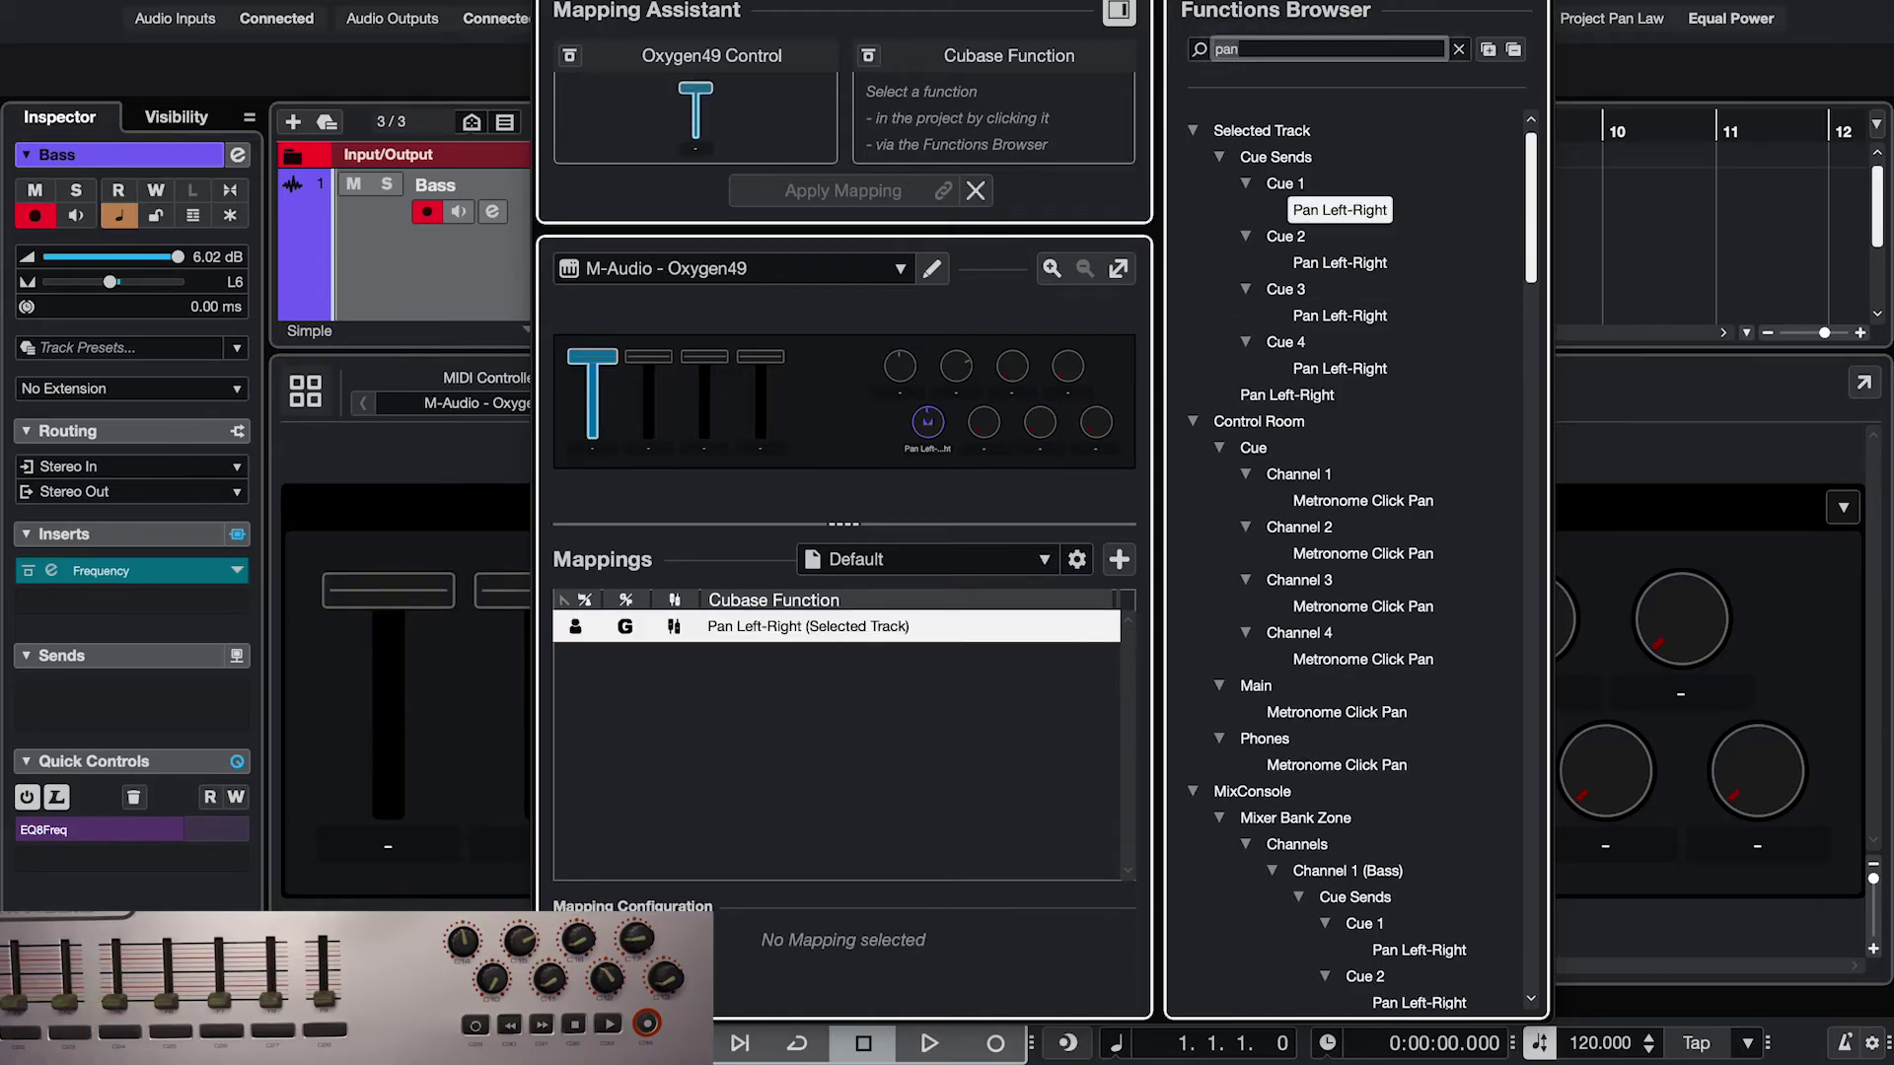
text(vol)
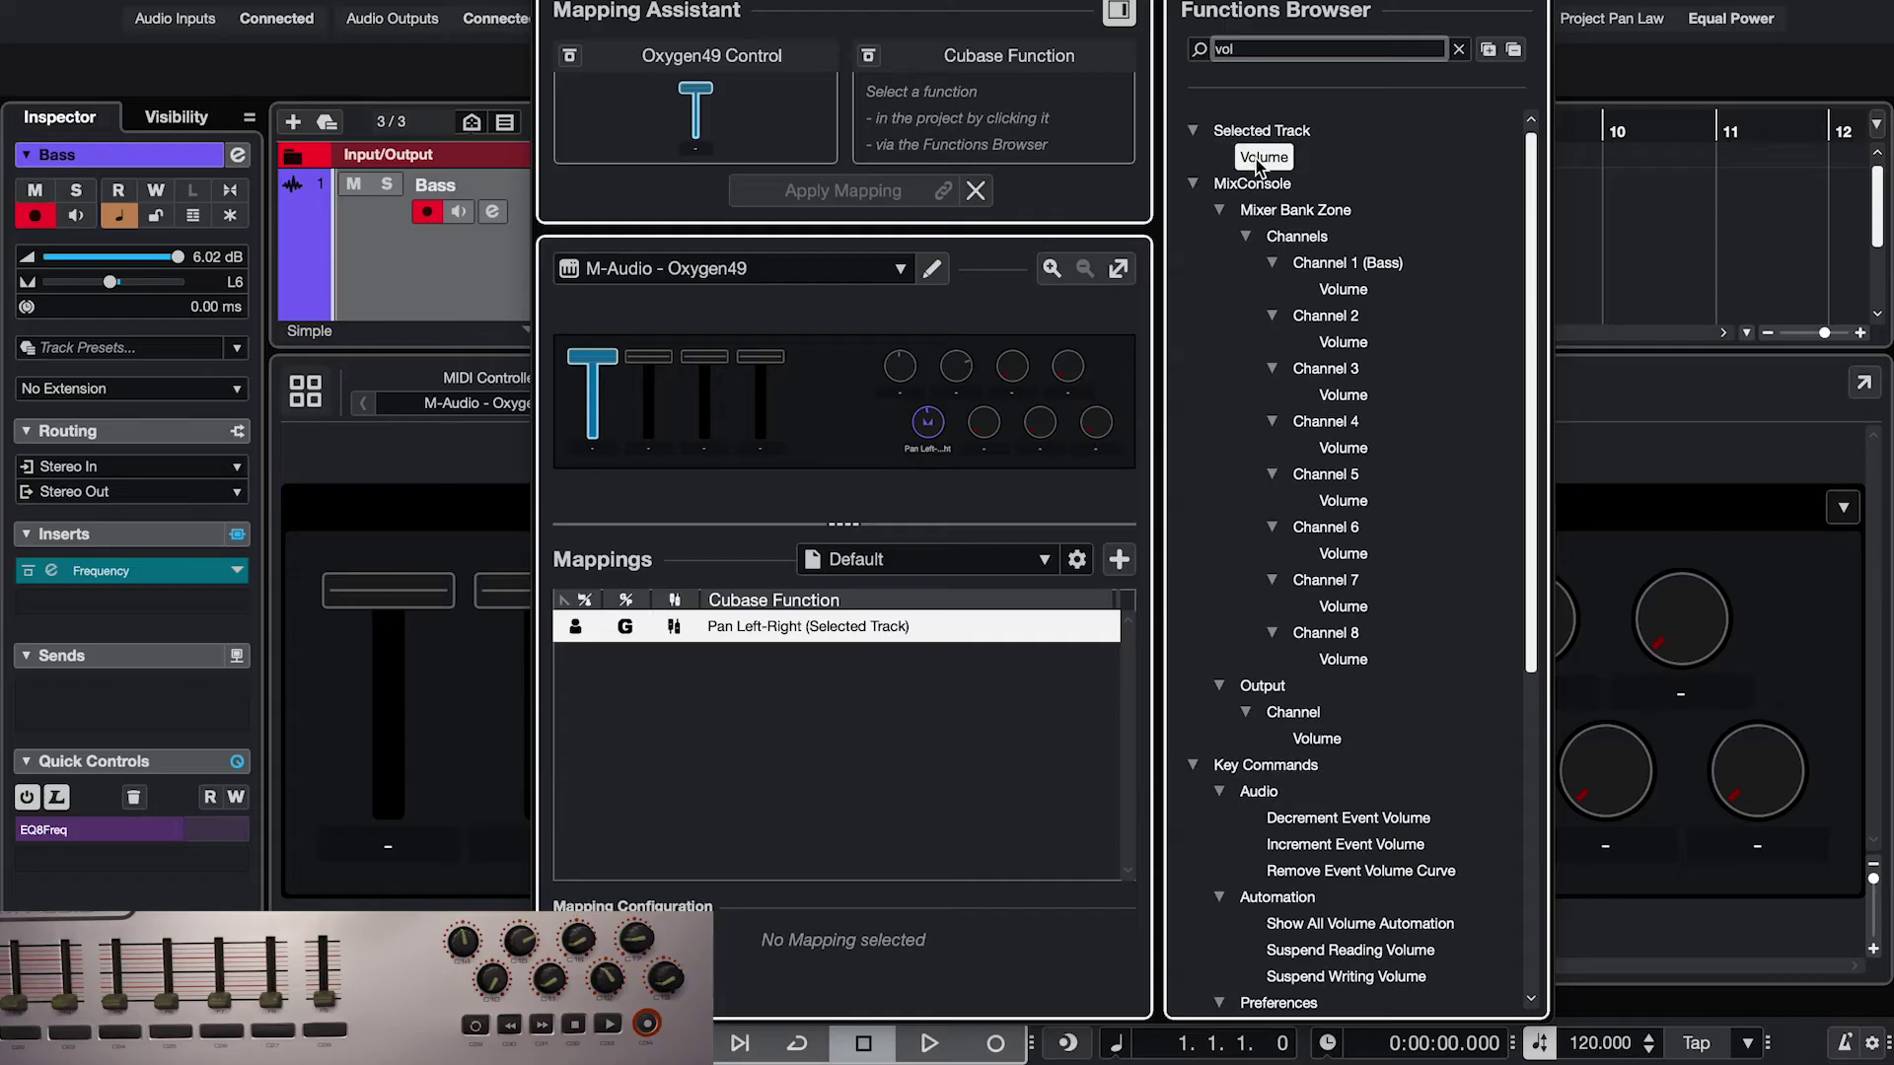
double_click(1261, 158)
click(871, 667)
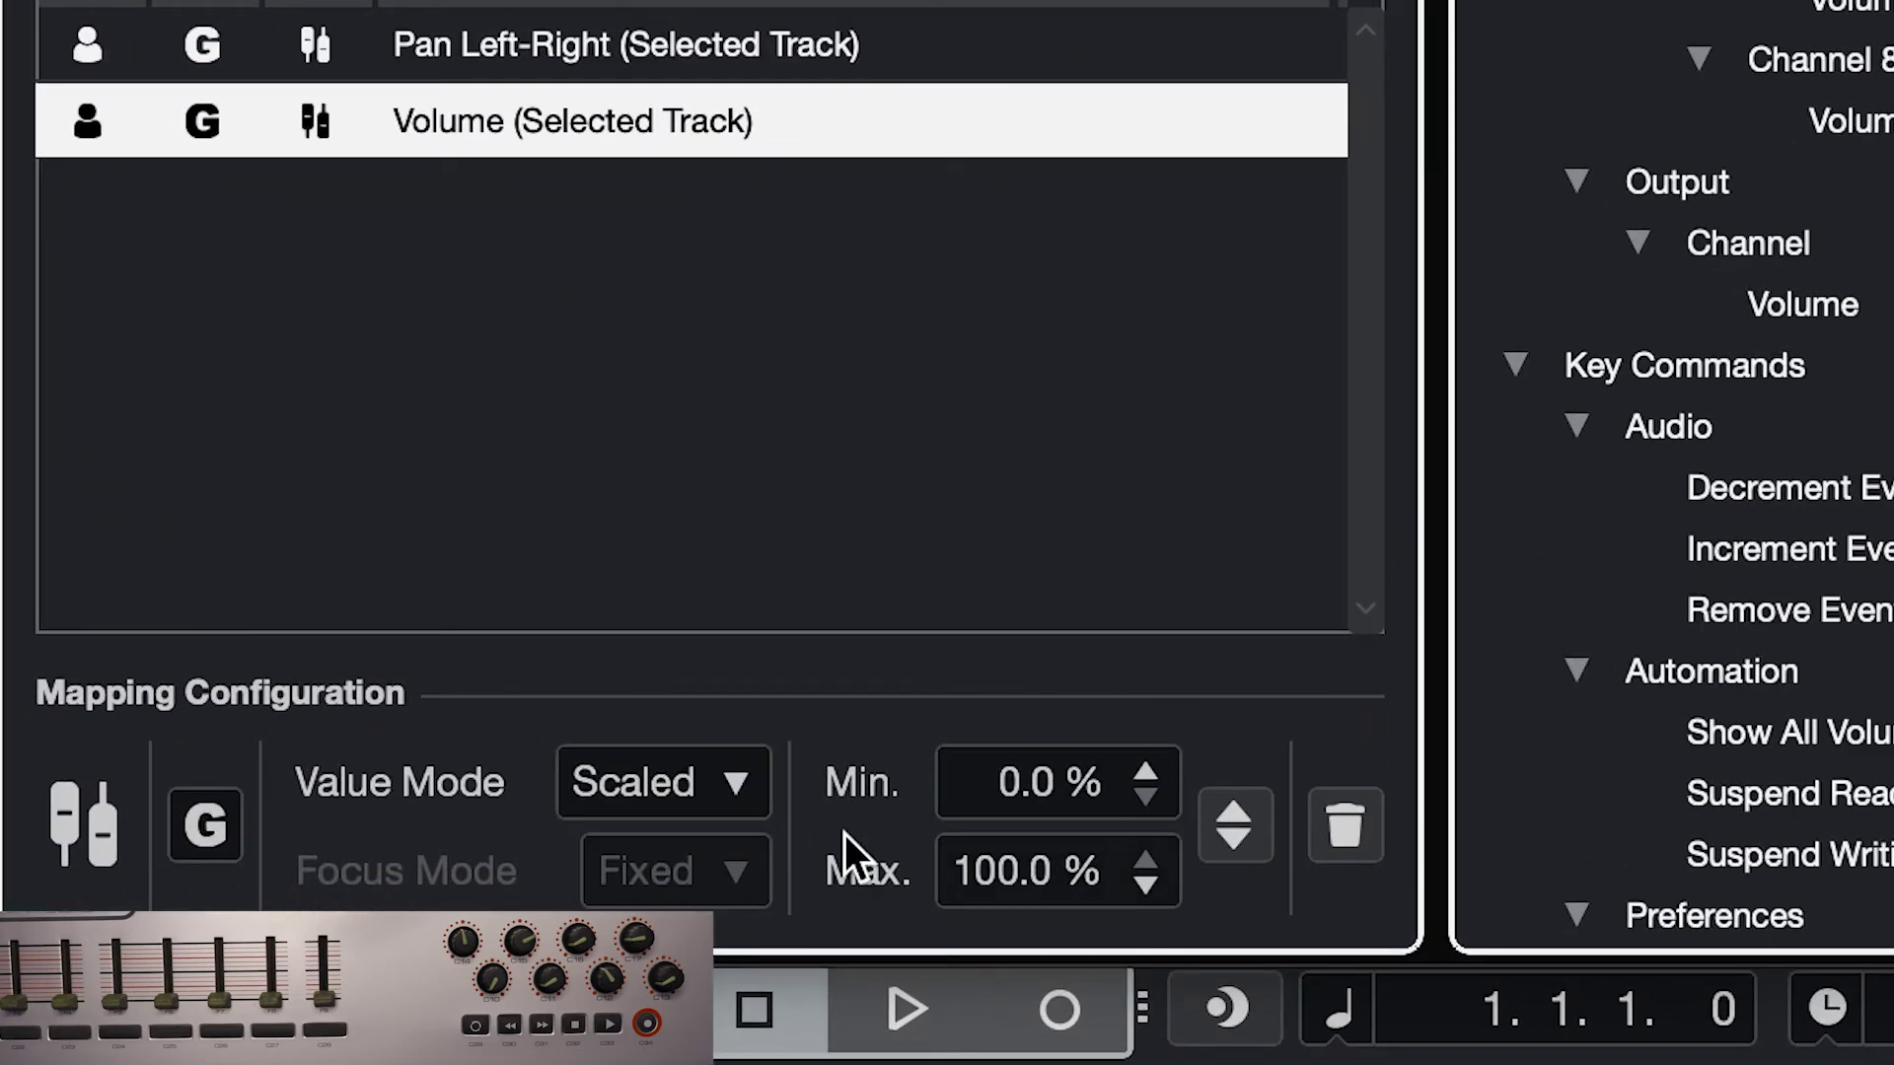
click(1248, 827)
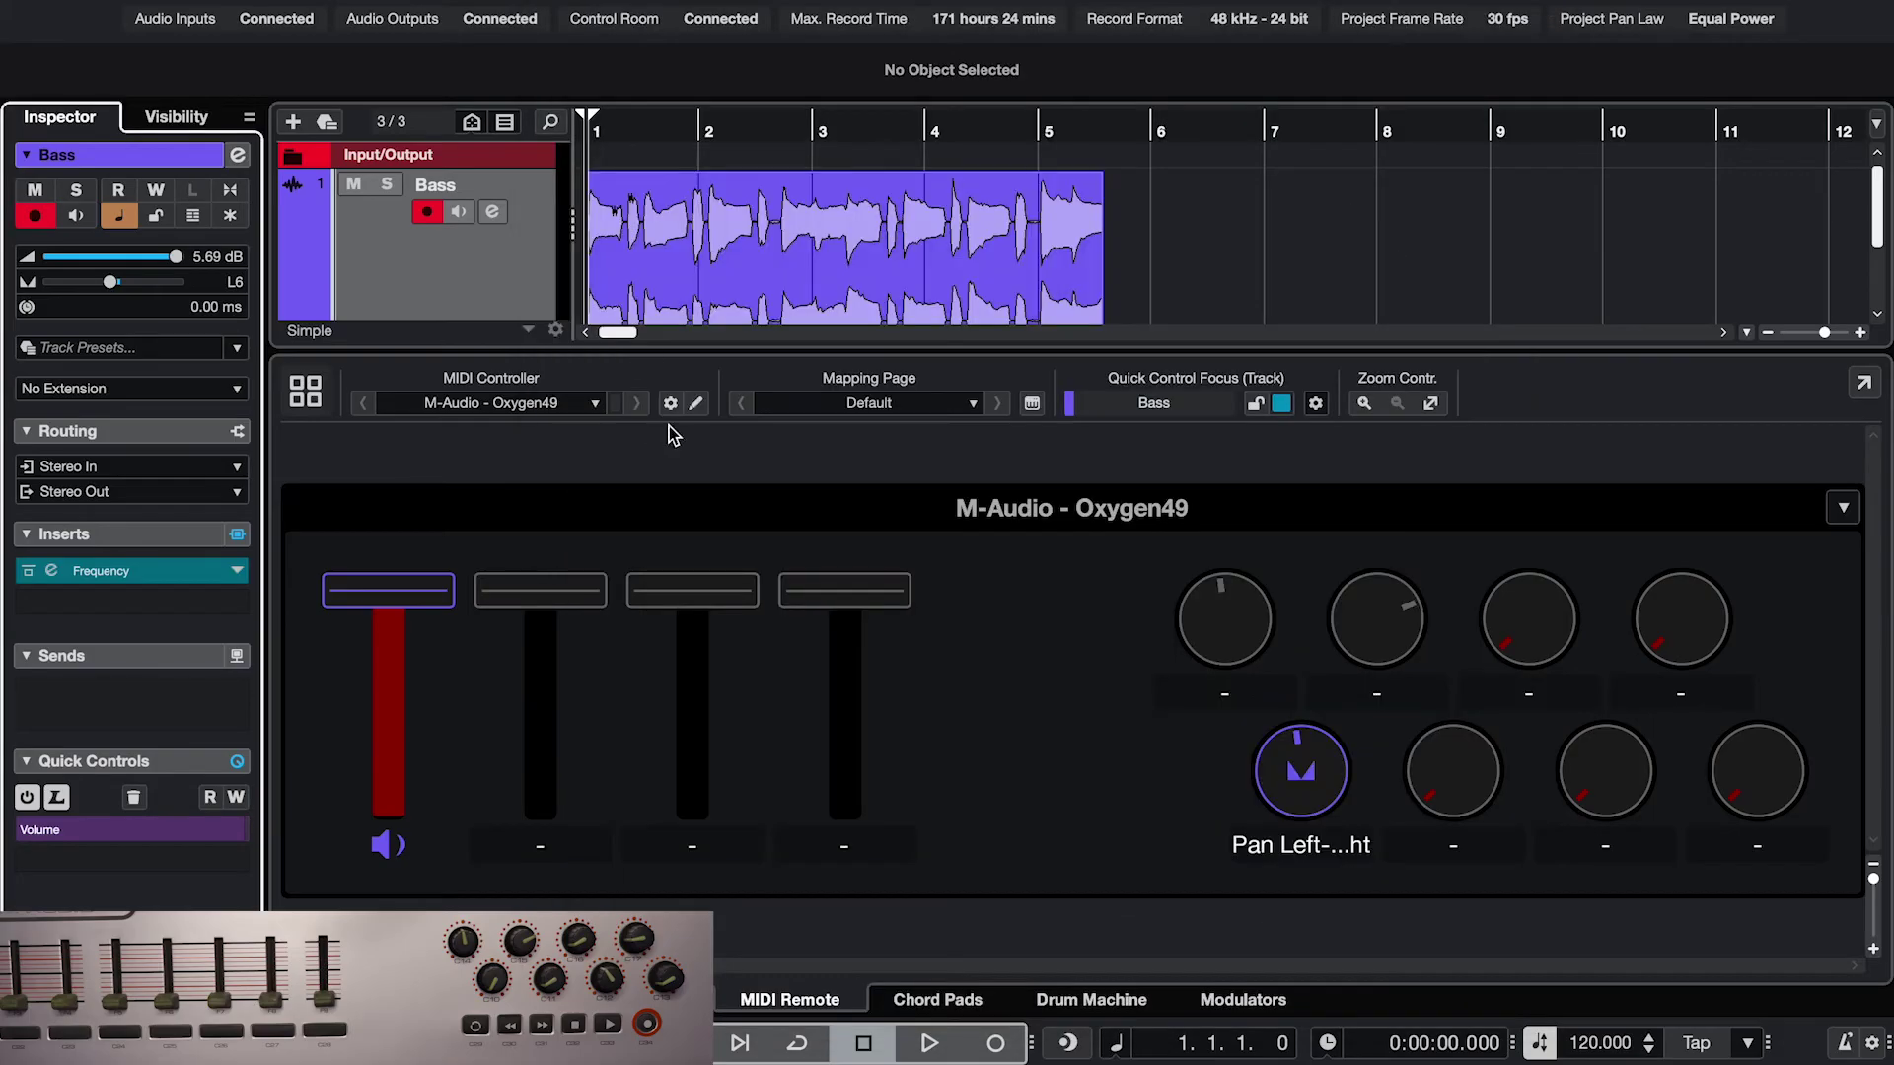
click(675, 408)
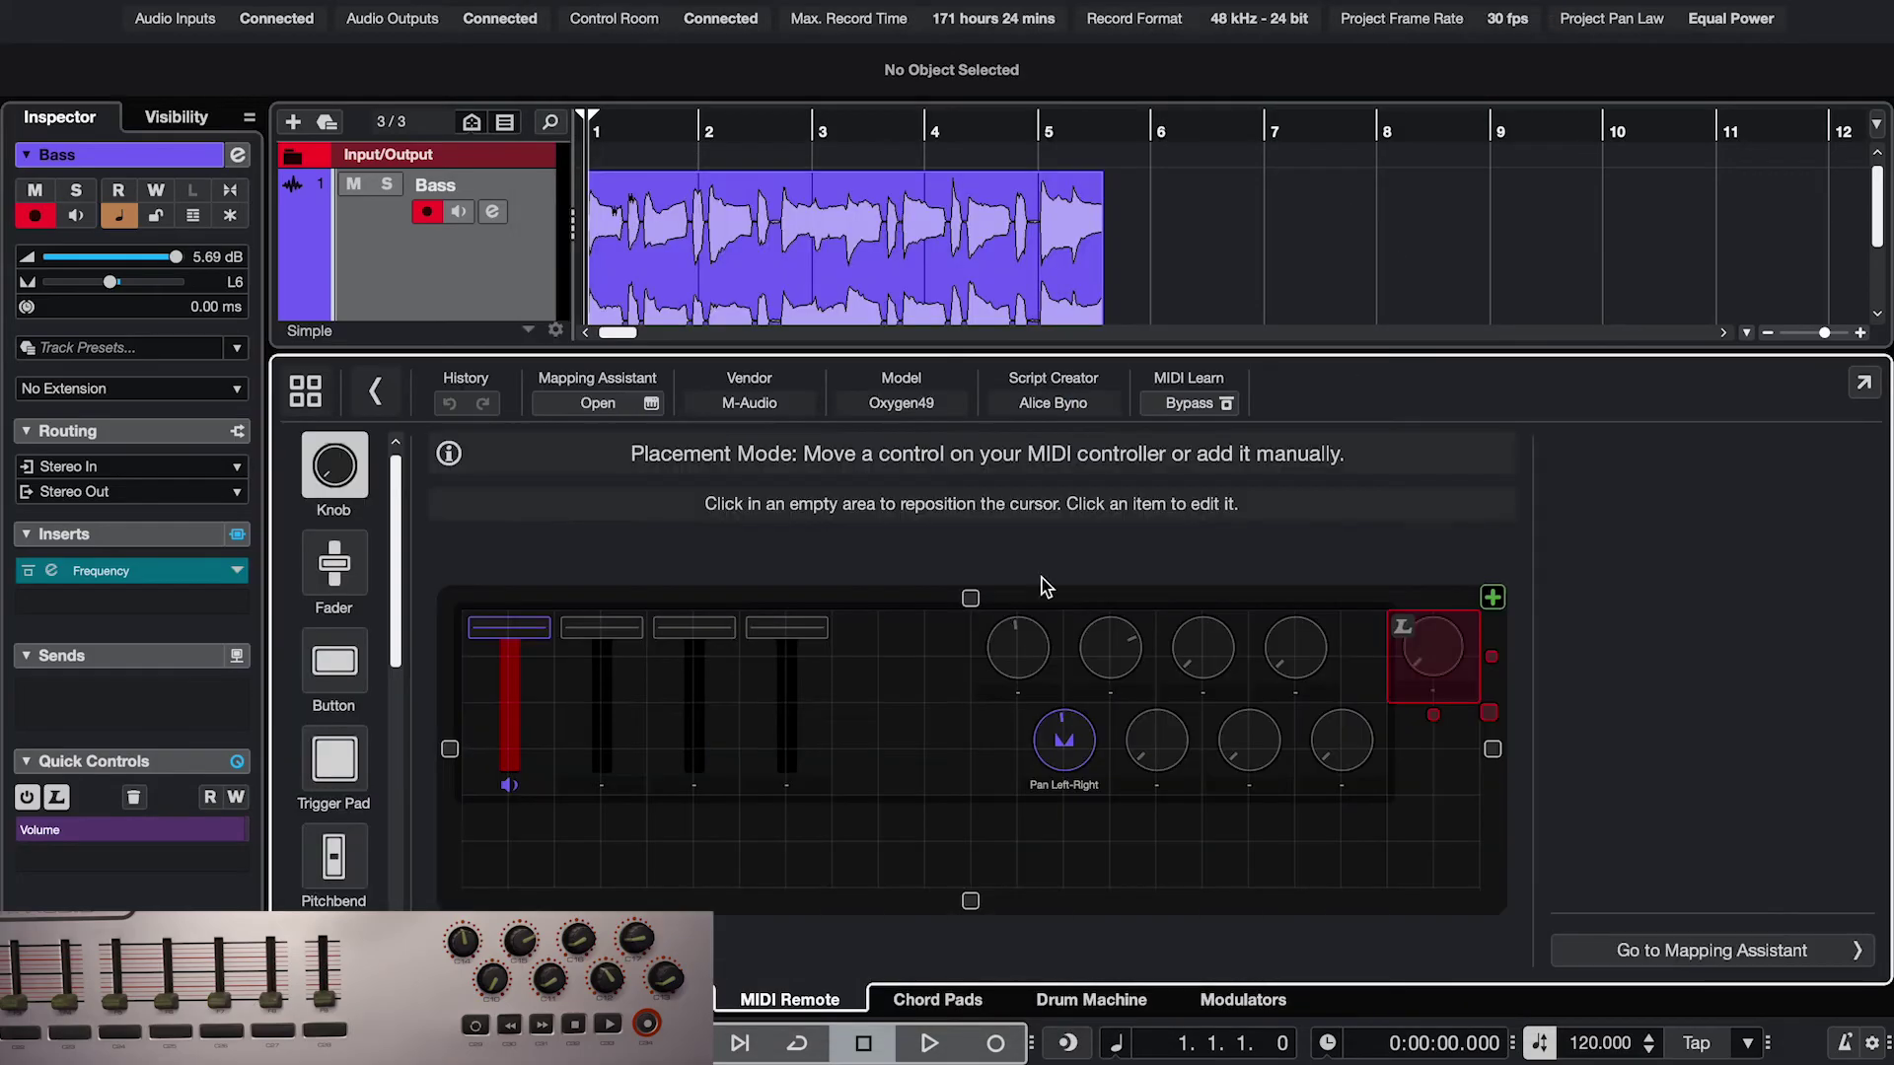
click(517, 689)
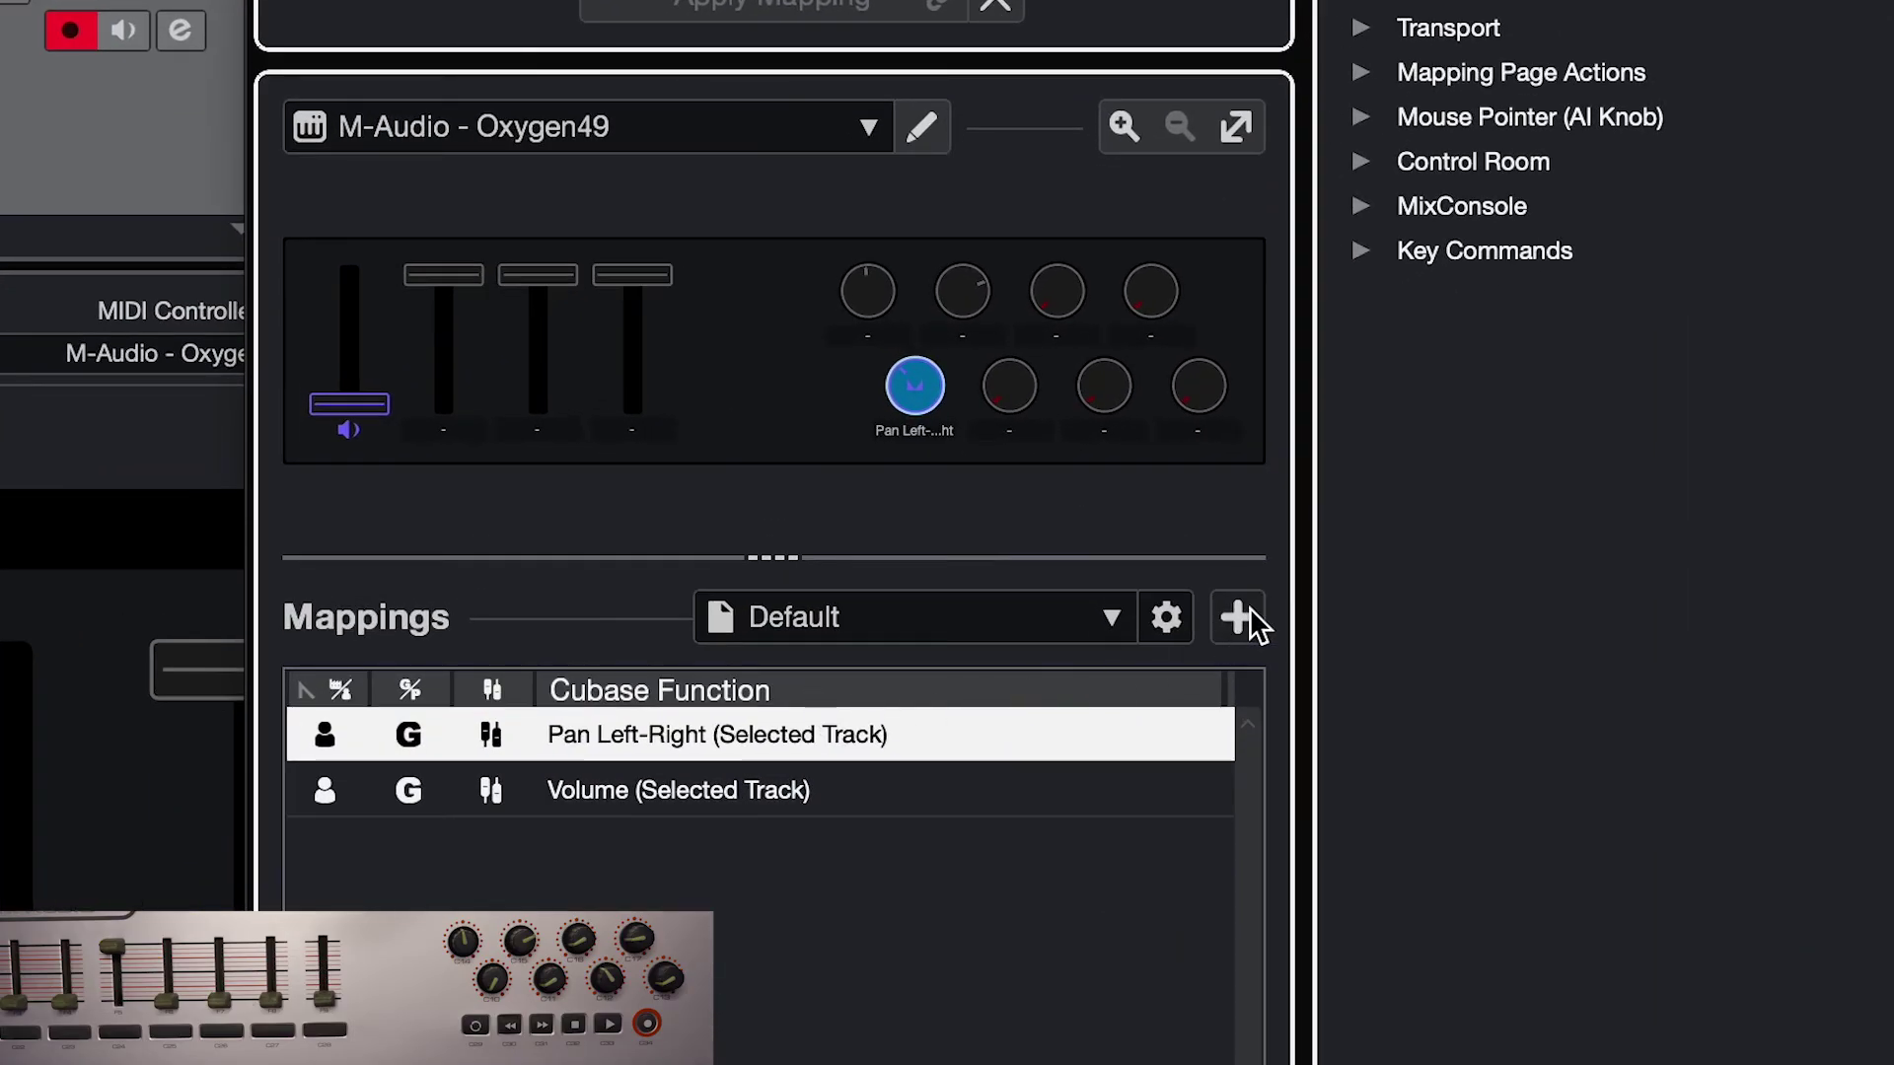
- Duplicate the Default mapping page into Page 2 and expand Mapping Page Actions
click(1172, 615)
click(1192, 733)
click(1193, 239)
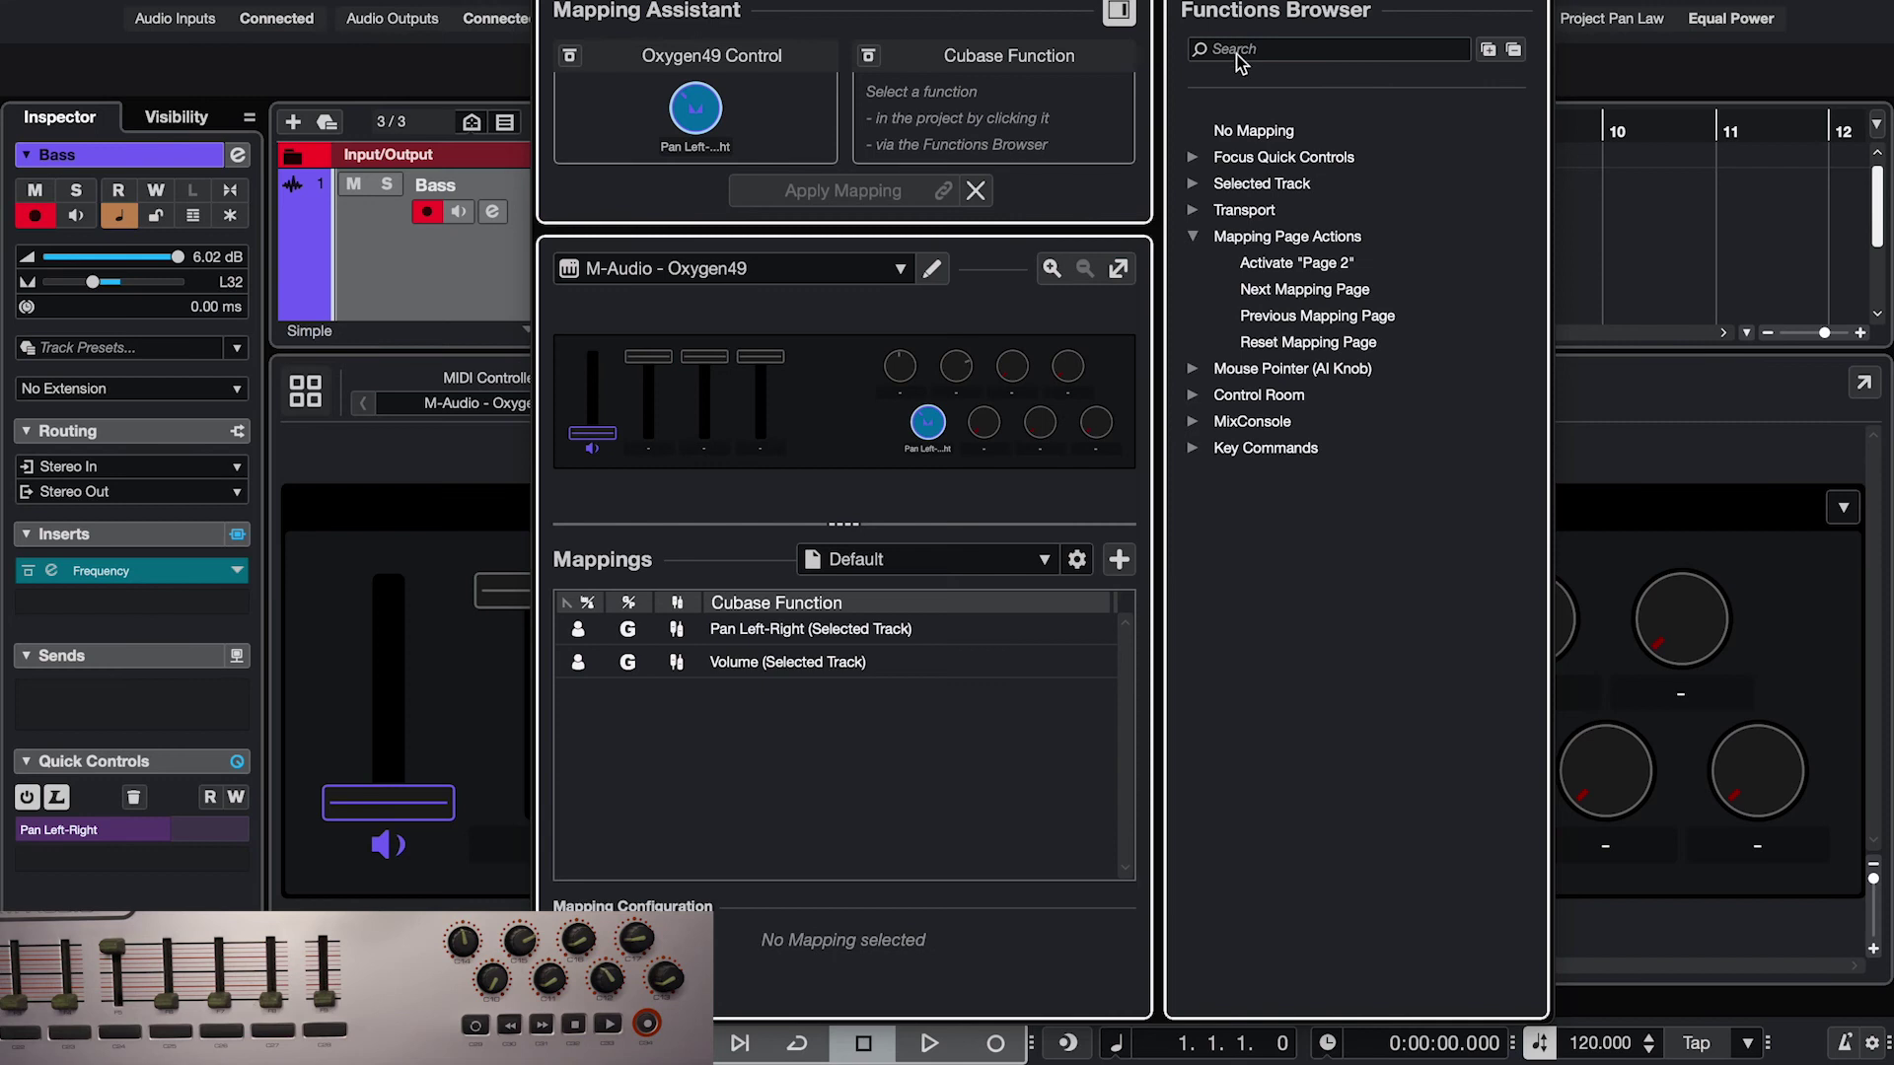
- Map the first top-row knob to Focus Quick Controls QC 1, then view the Value Modes help
click(1238, 52)
text(quick)
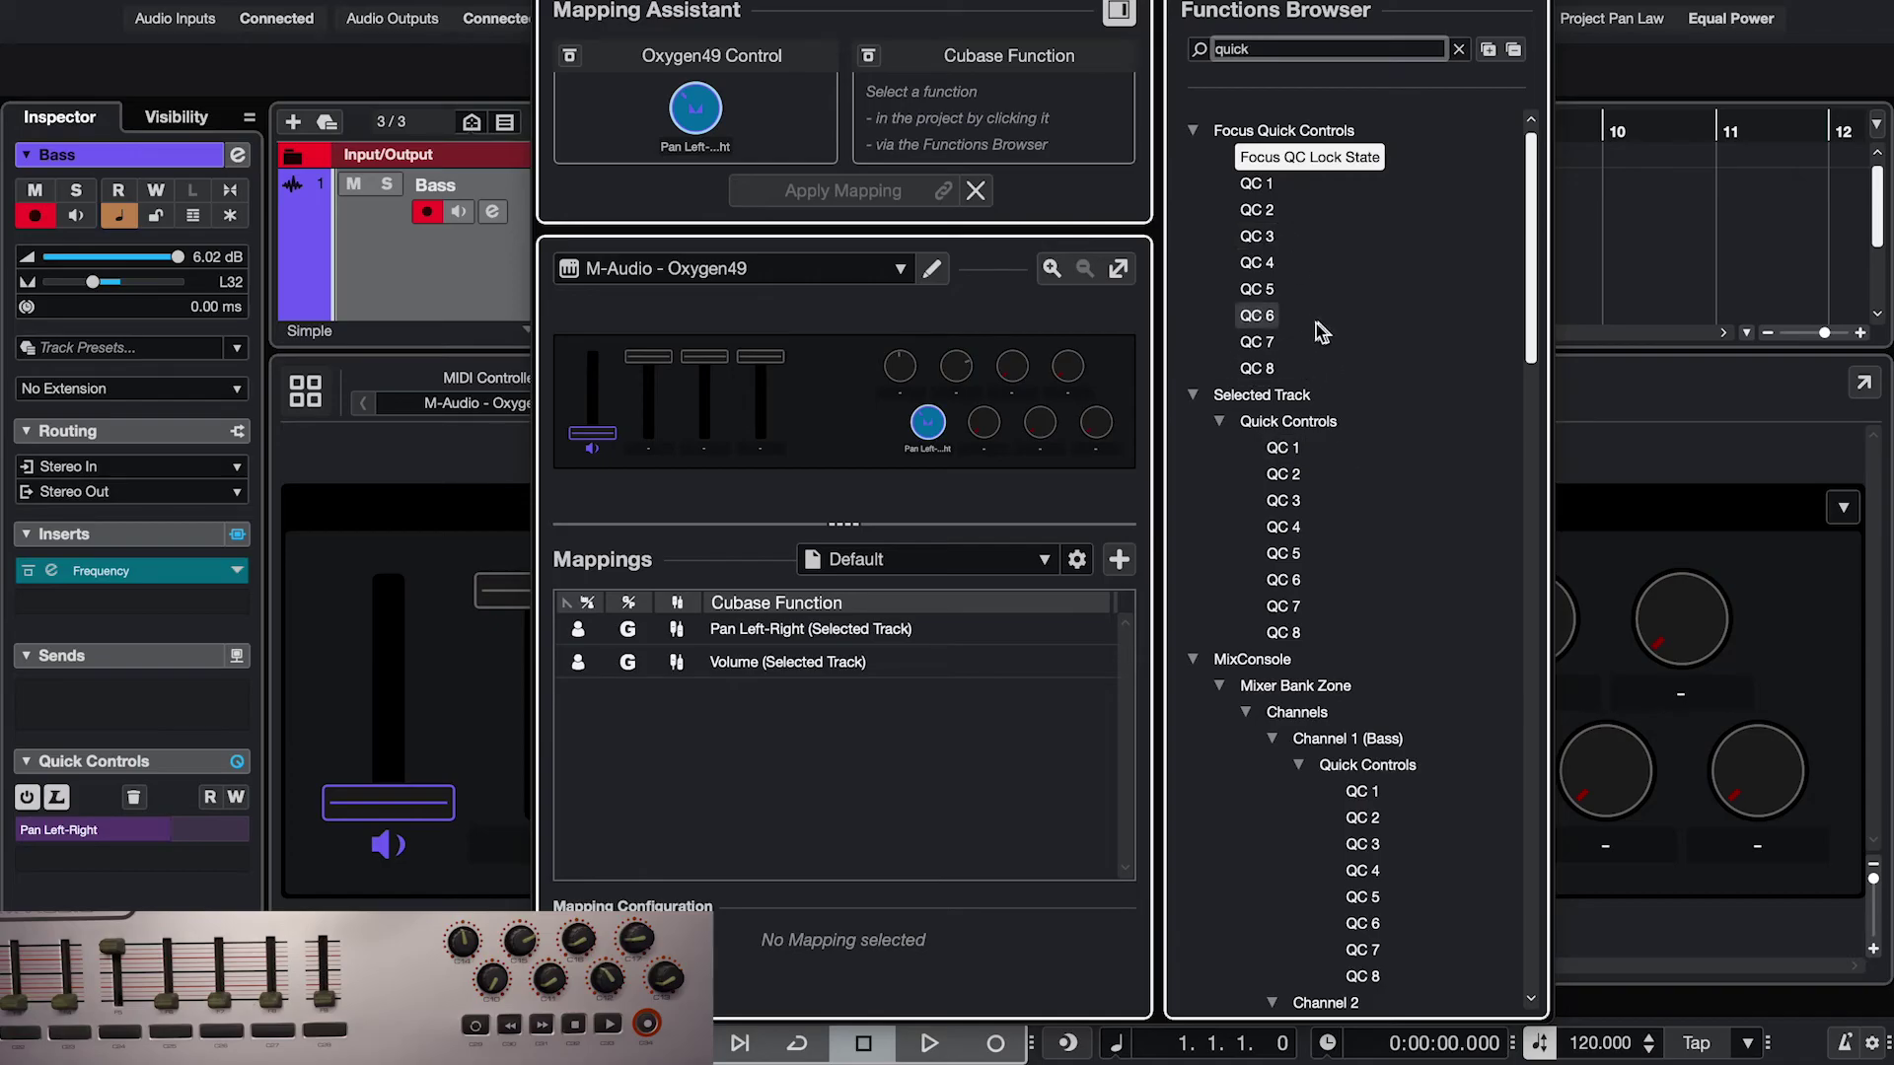
click(900, 374)
double_click(1254, 185)
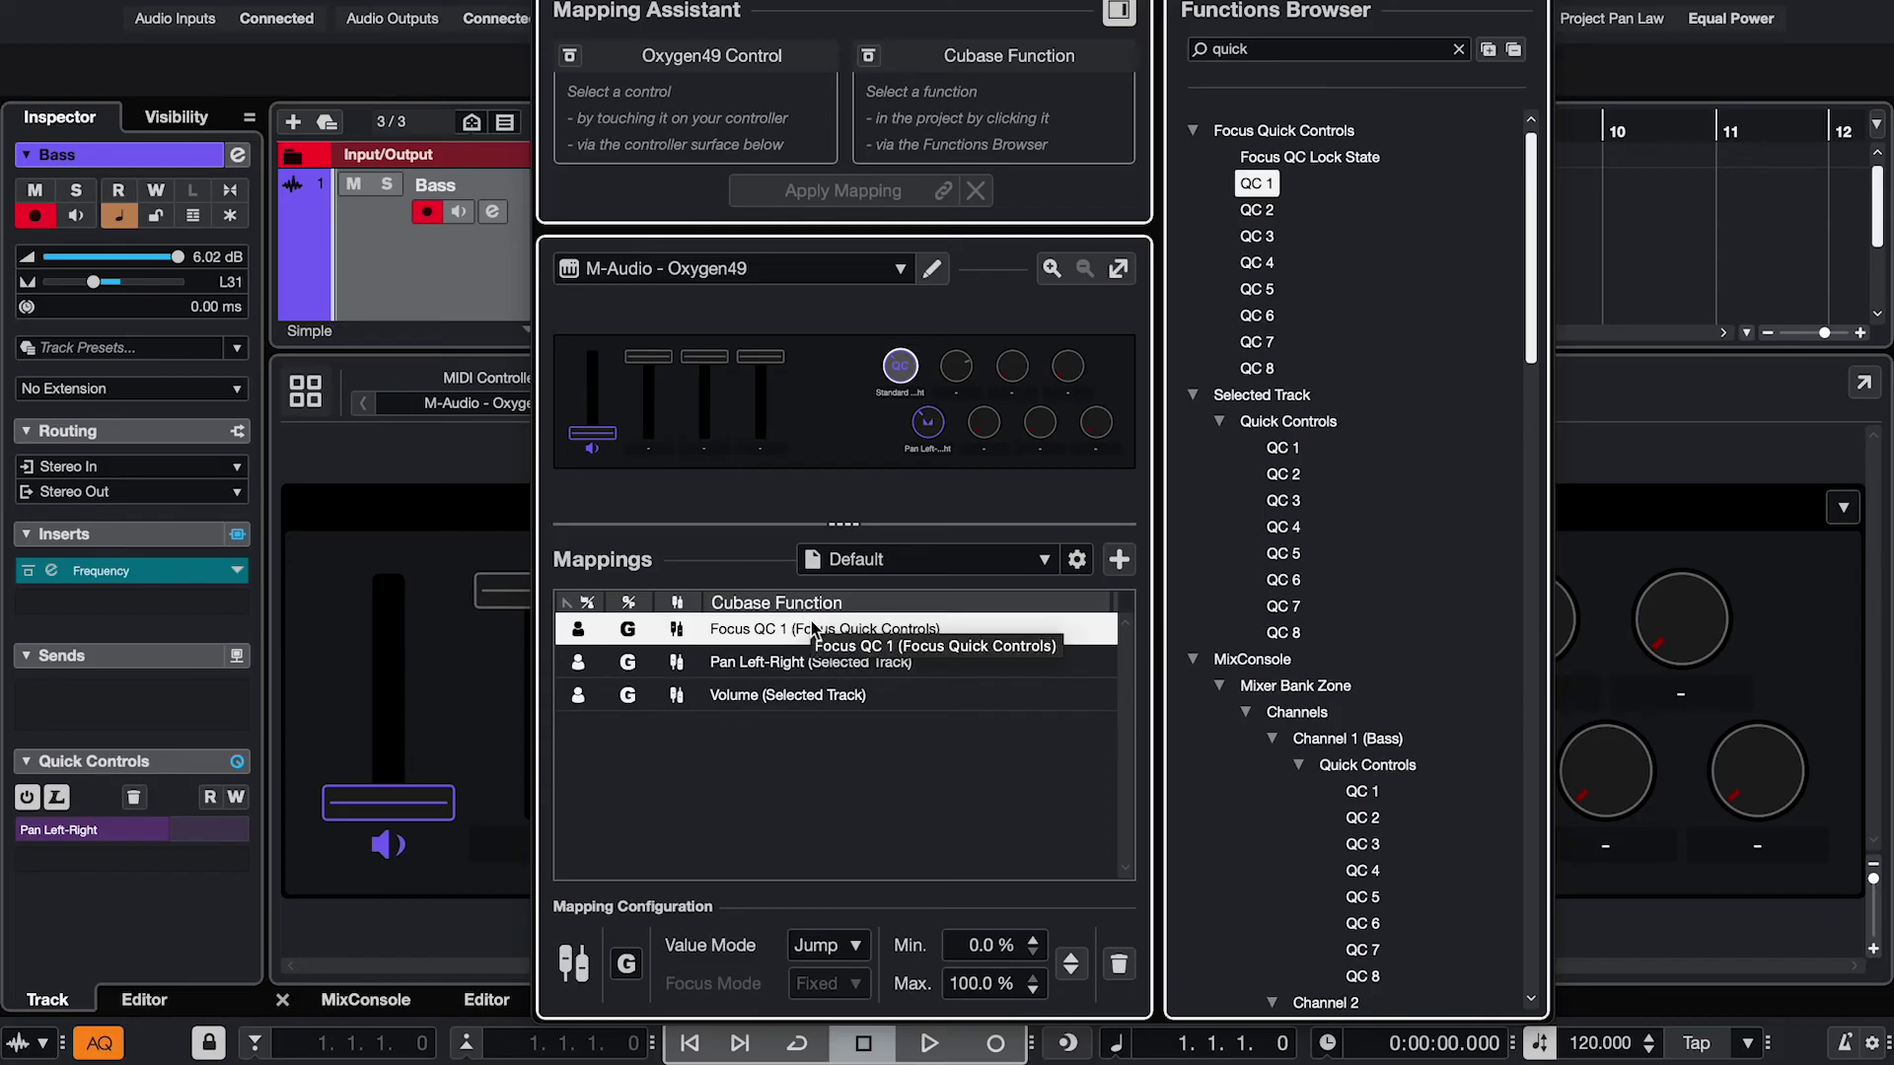
click(812, 662)
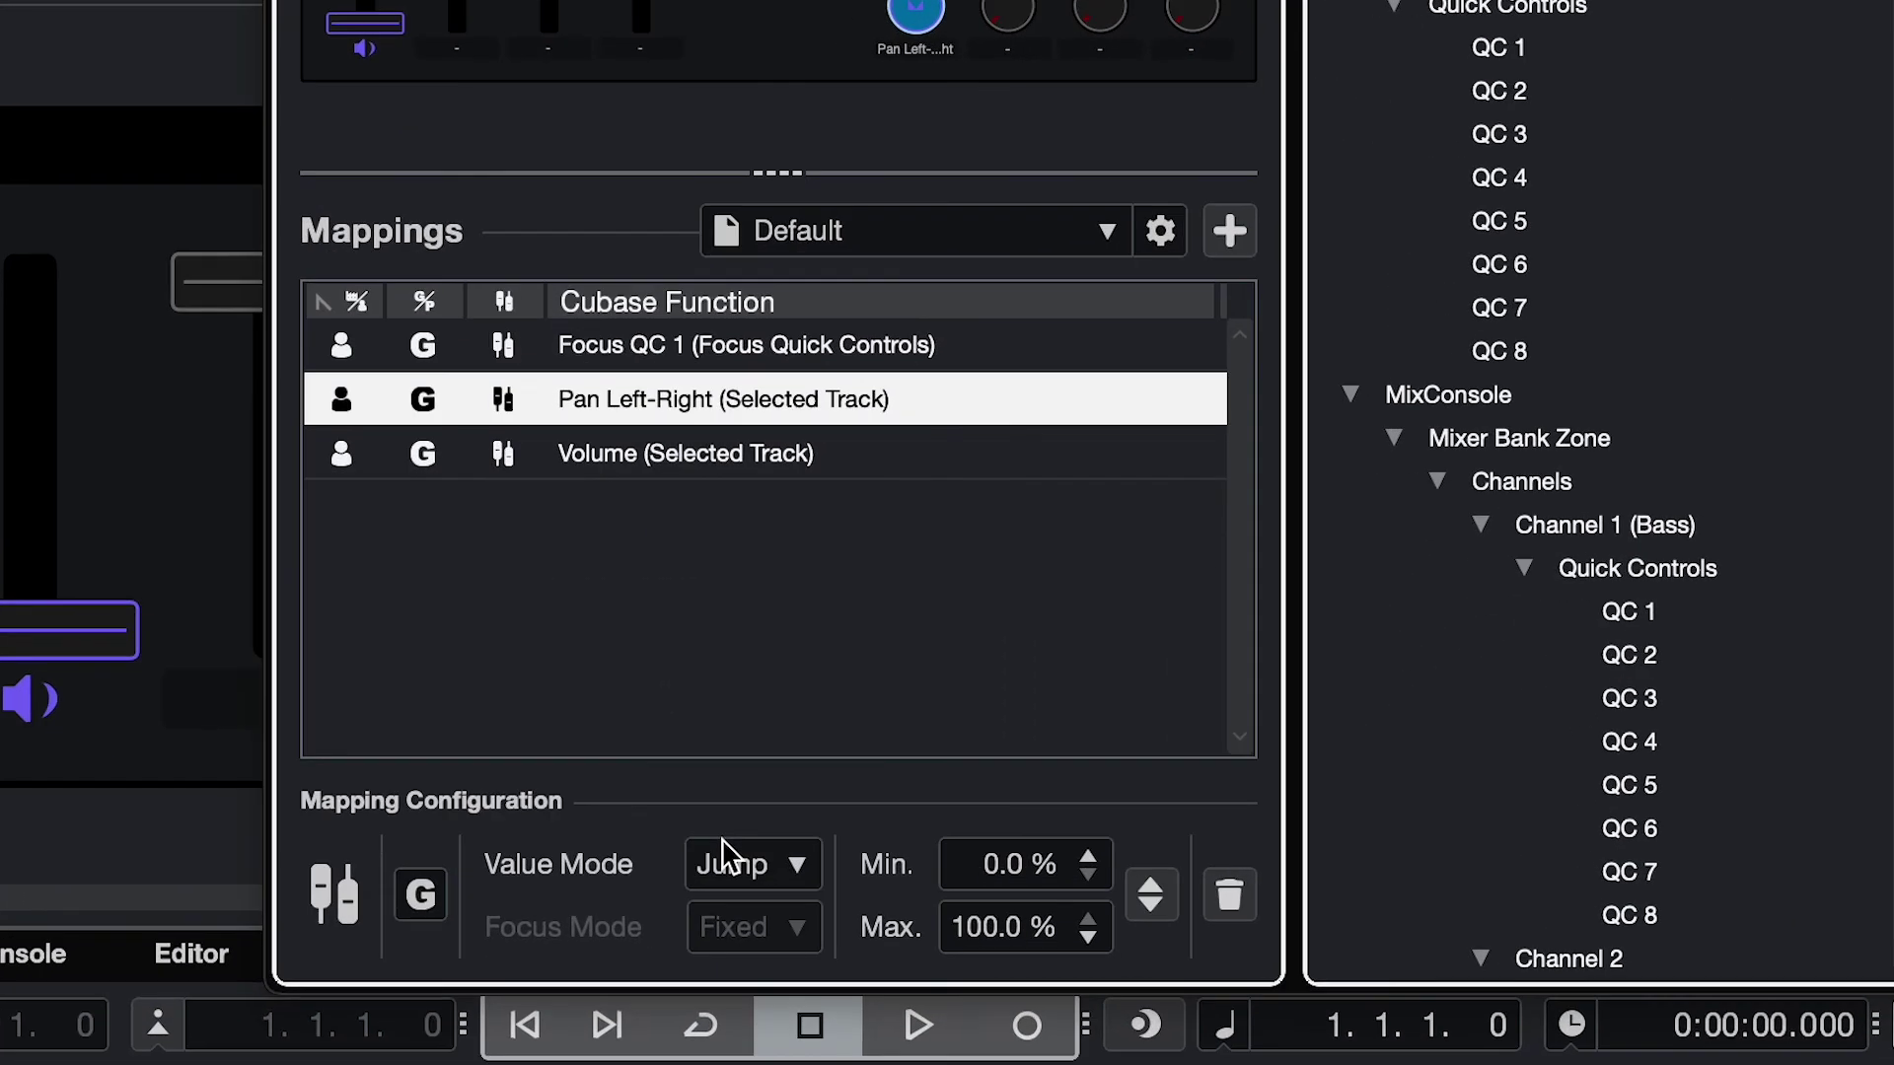
click(726, 858)
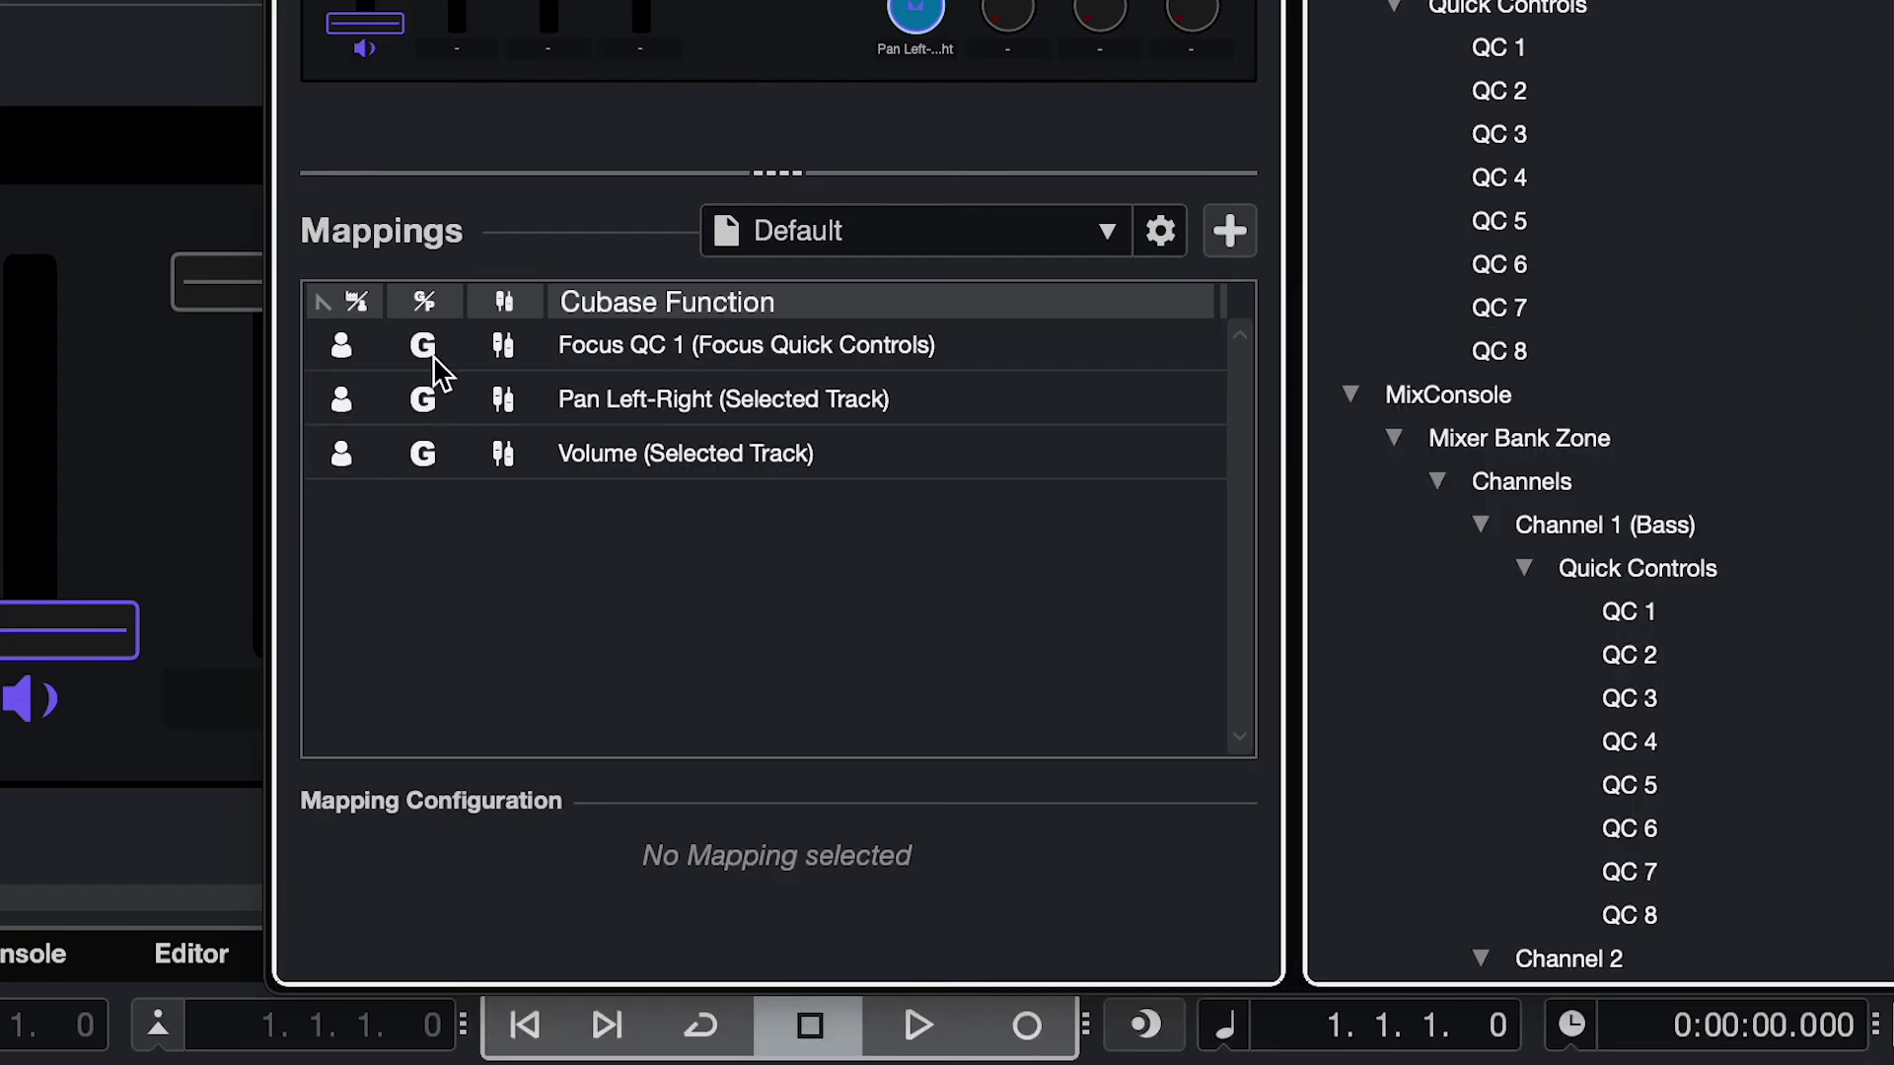
- Change the Focus QC 1 mapping's scope from global to Project
click(432, 350)
click(421, 897)
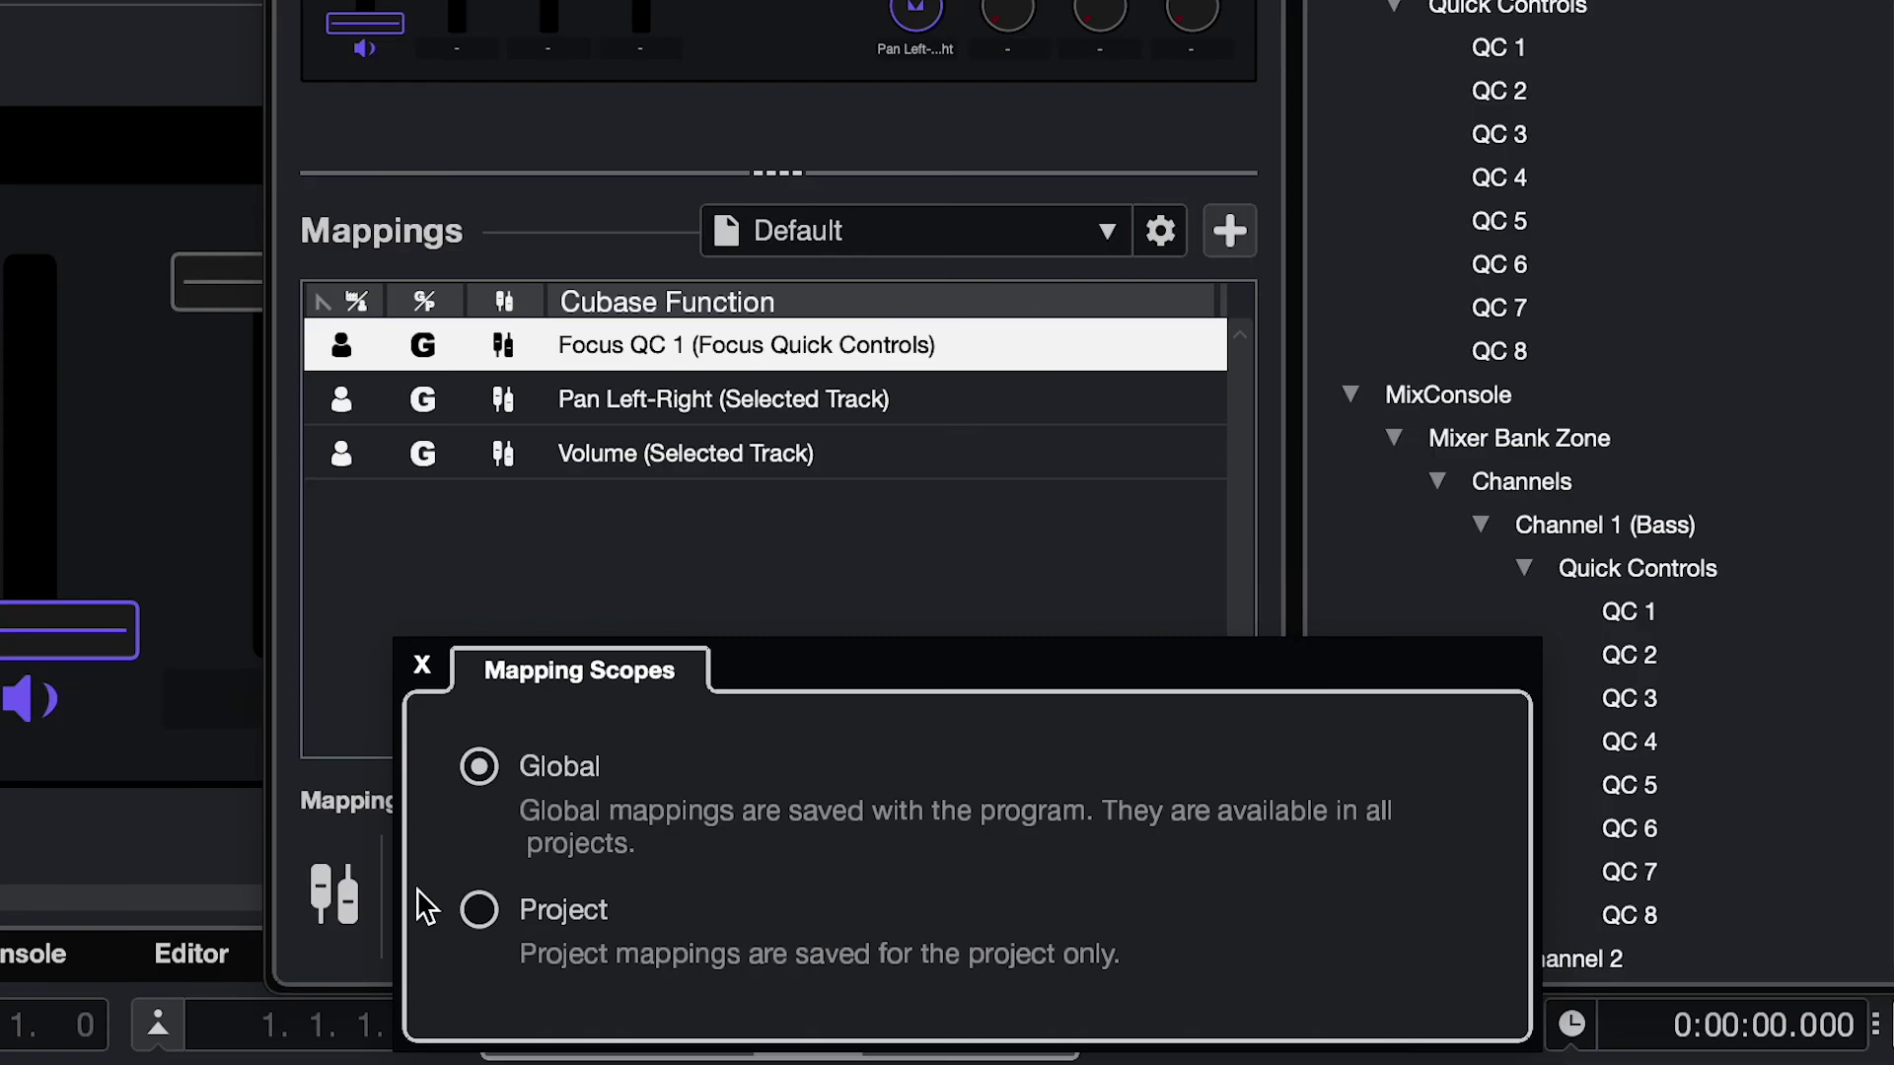
click(475, 911)
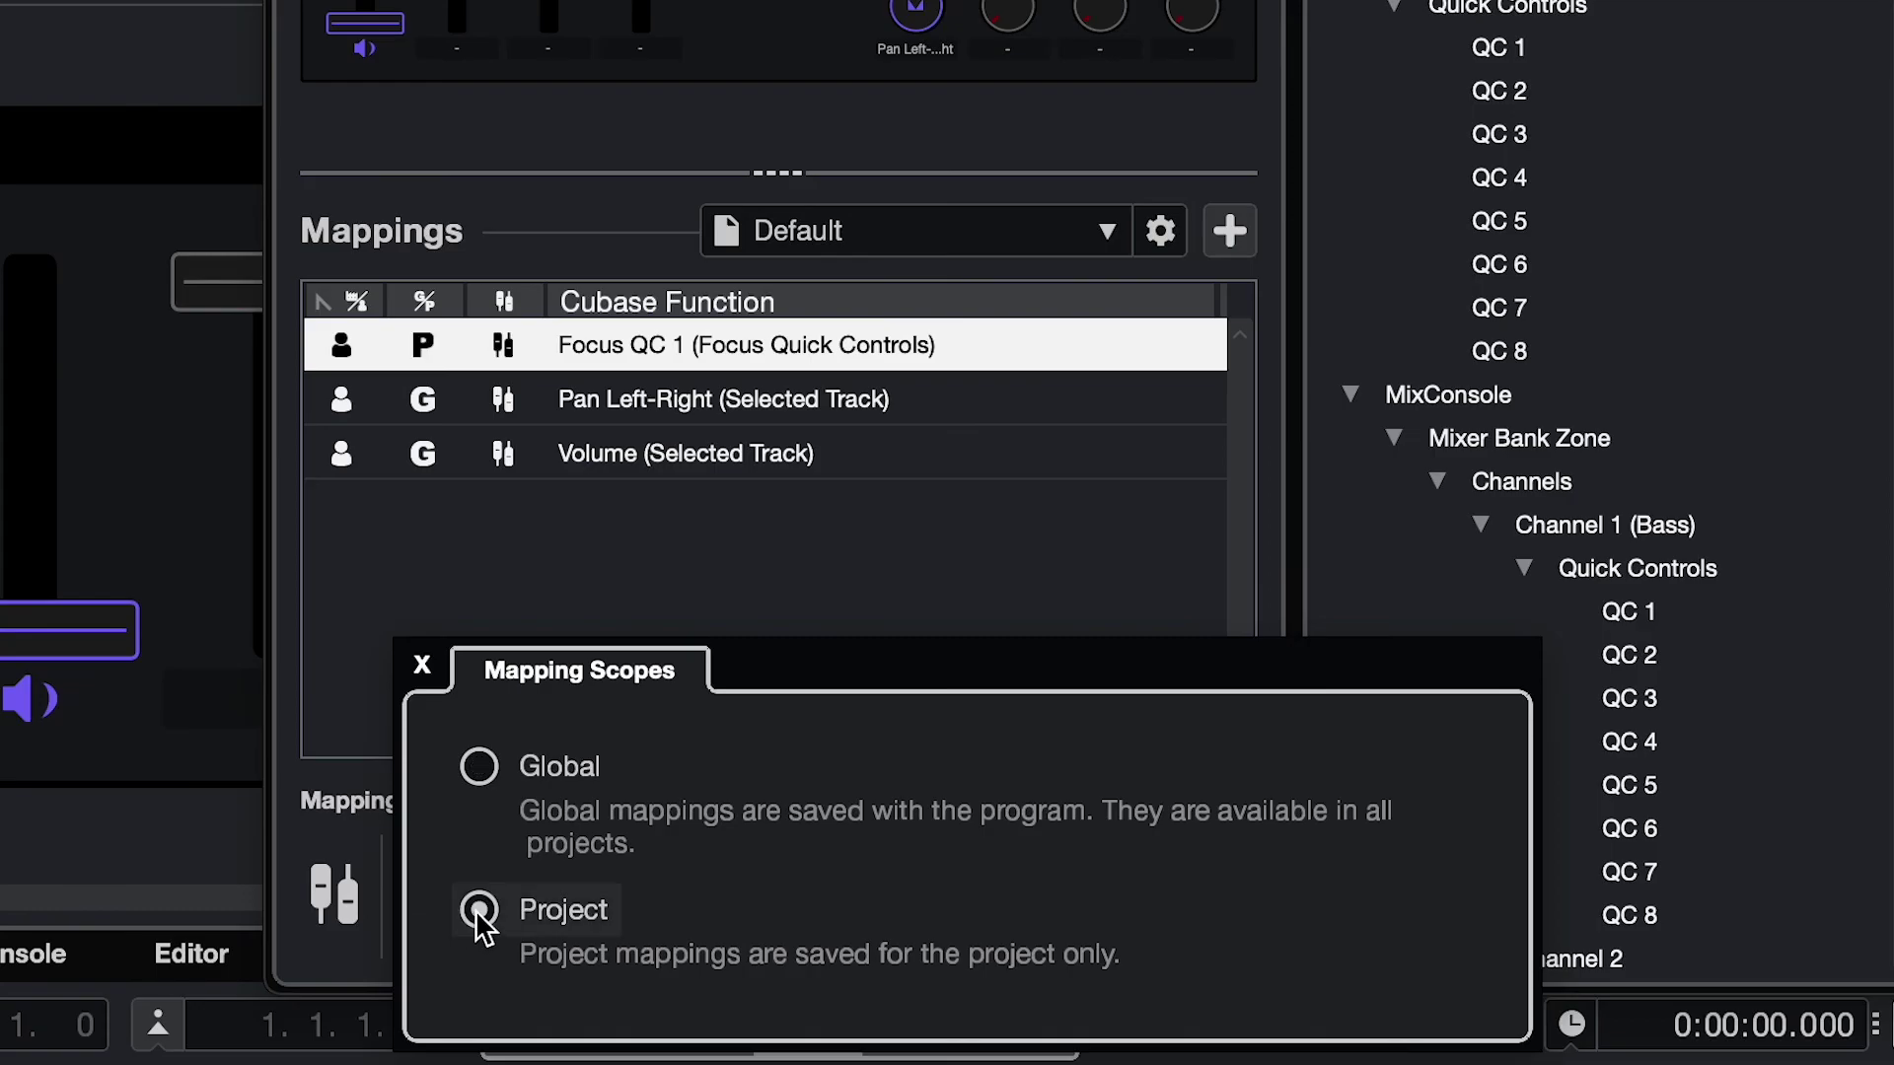
click(412, 574)
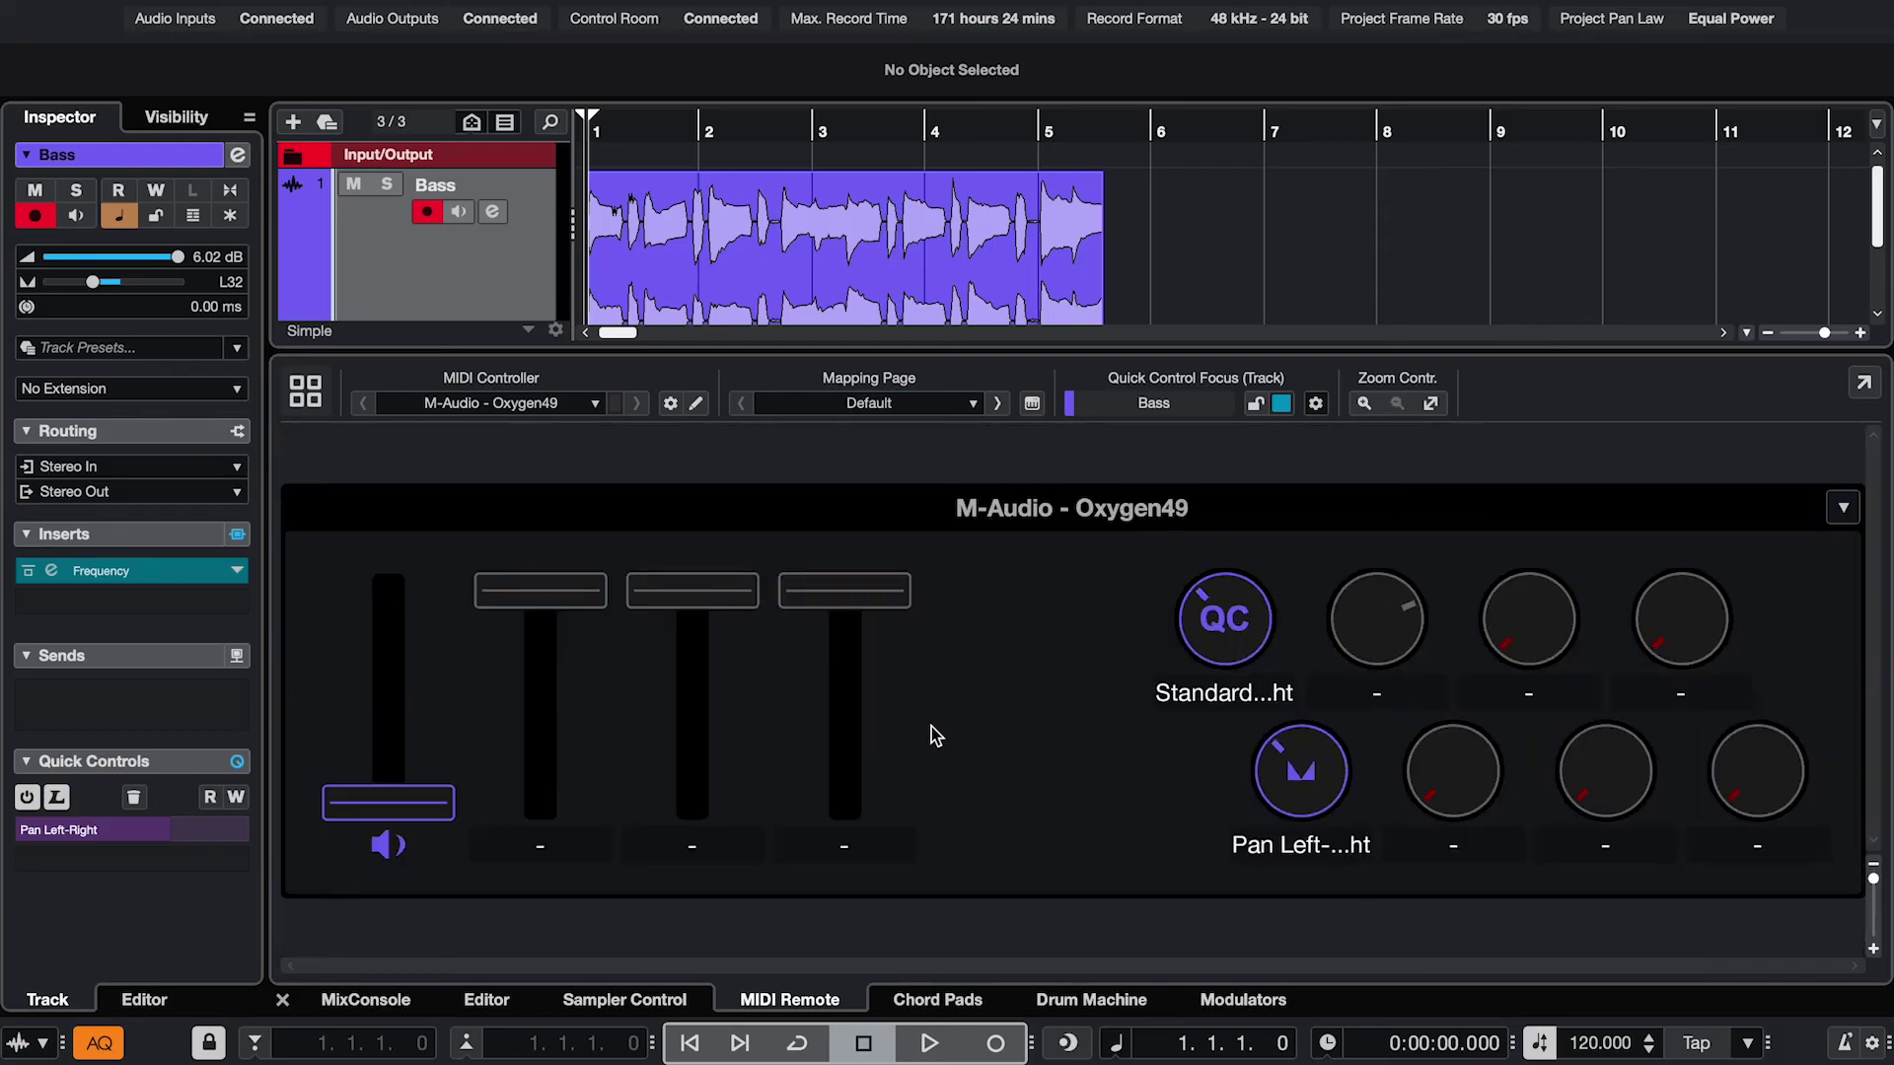
- Add Bass label fields under the volume fader and the Pan Left-Right knob
click(696, 404)
click(474, 679)
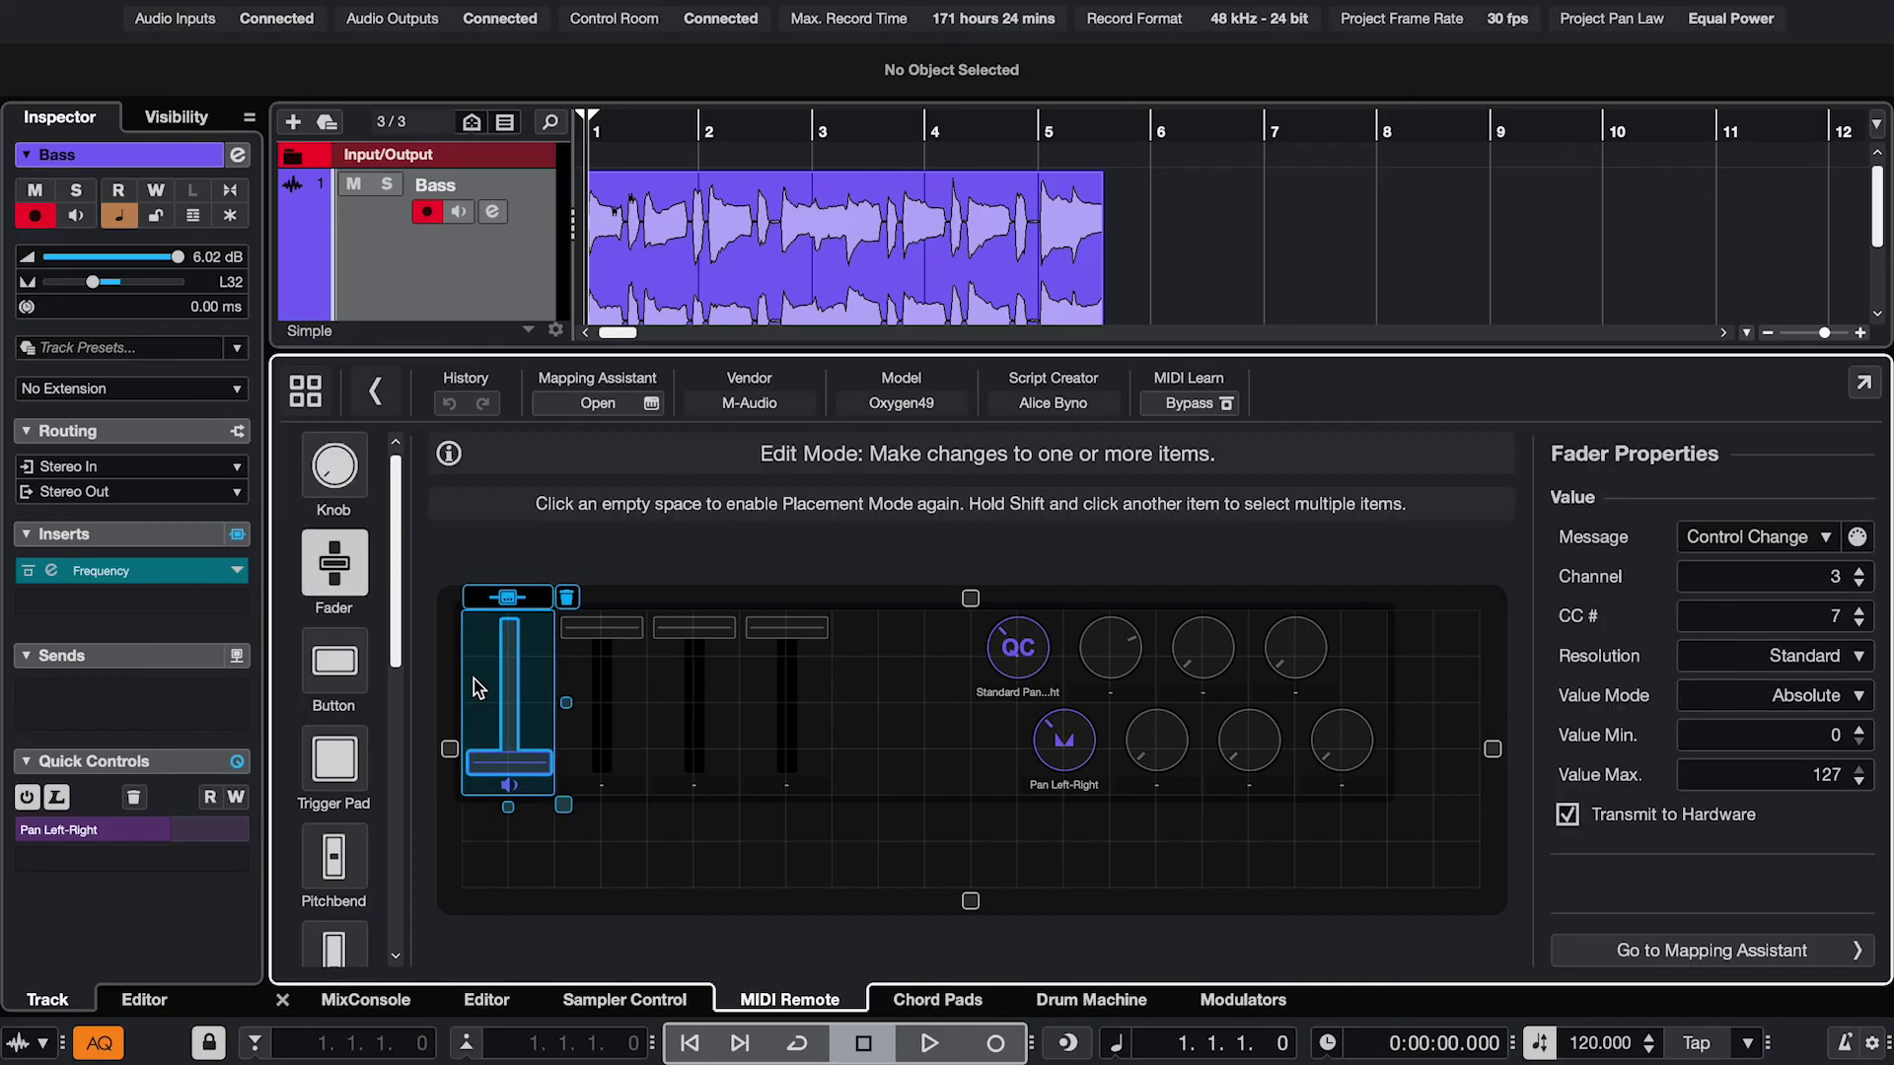
click(511, 597)
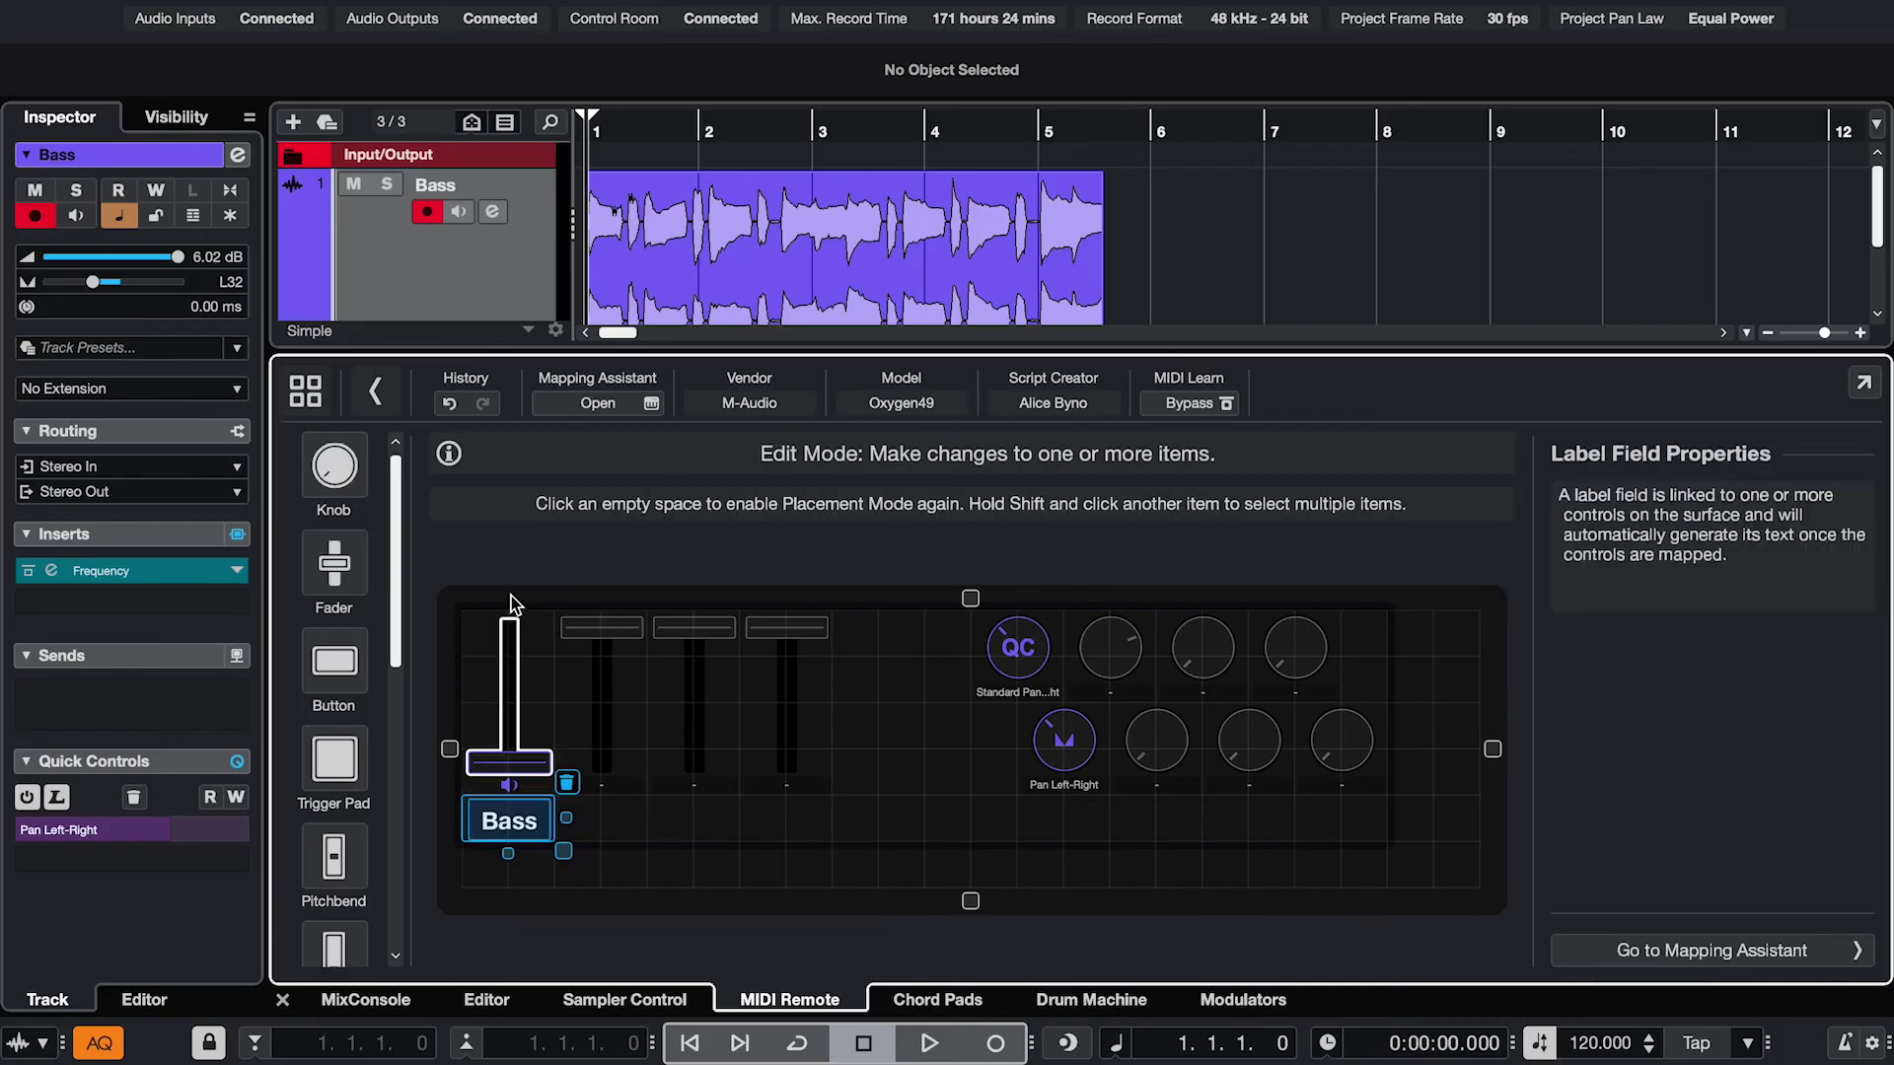
click(1060, 740)
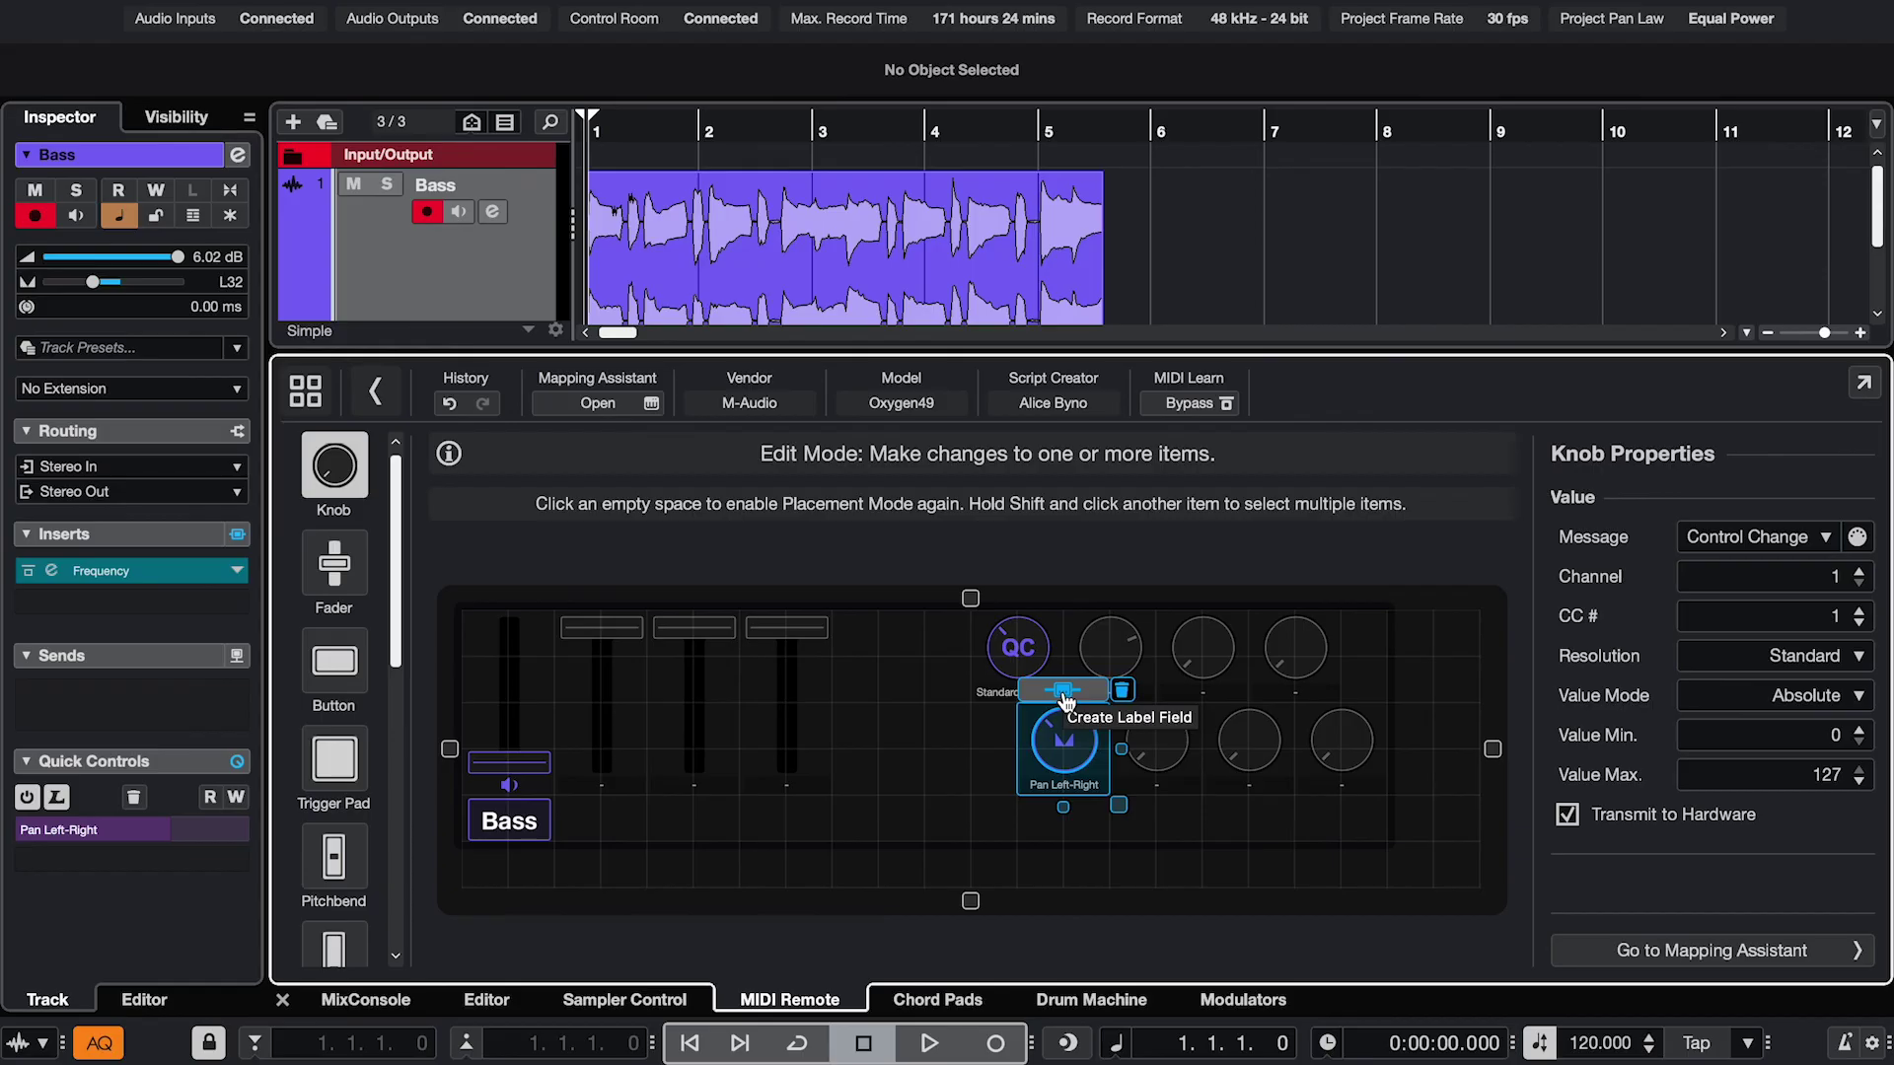
click(1064, 692)
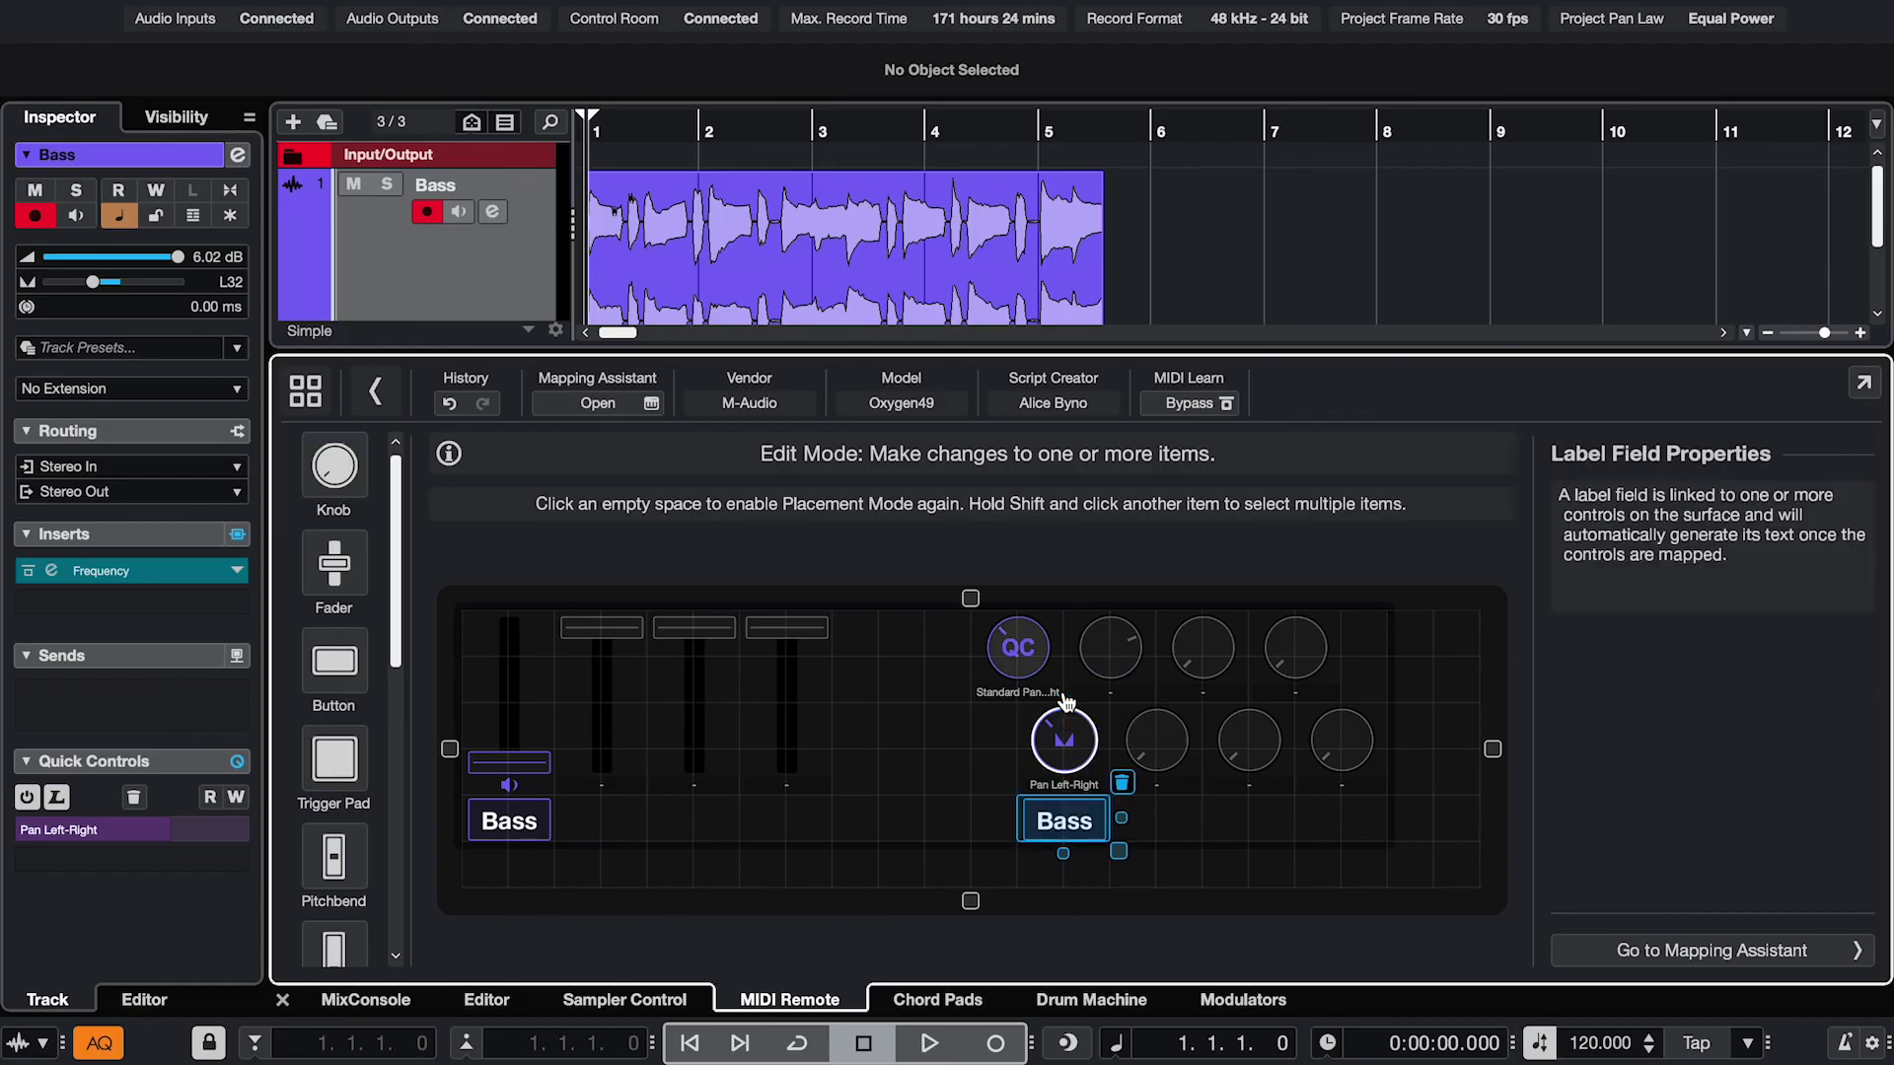
- Remove the Quick Control knob's mapping and exit the surface editor
right_click(1023, 662)
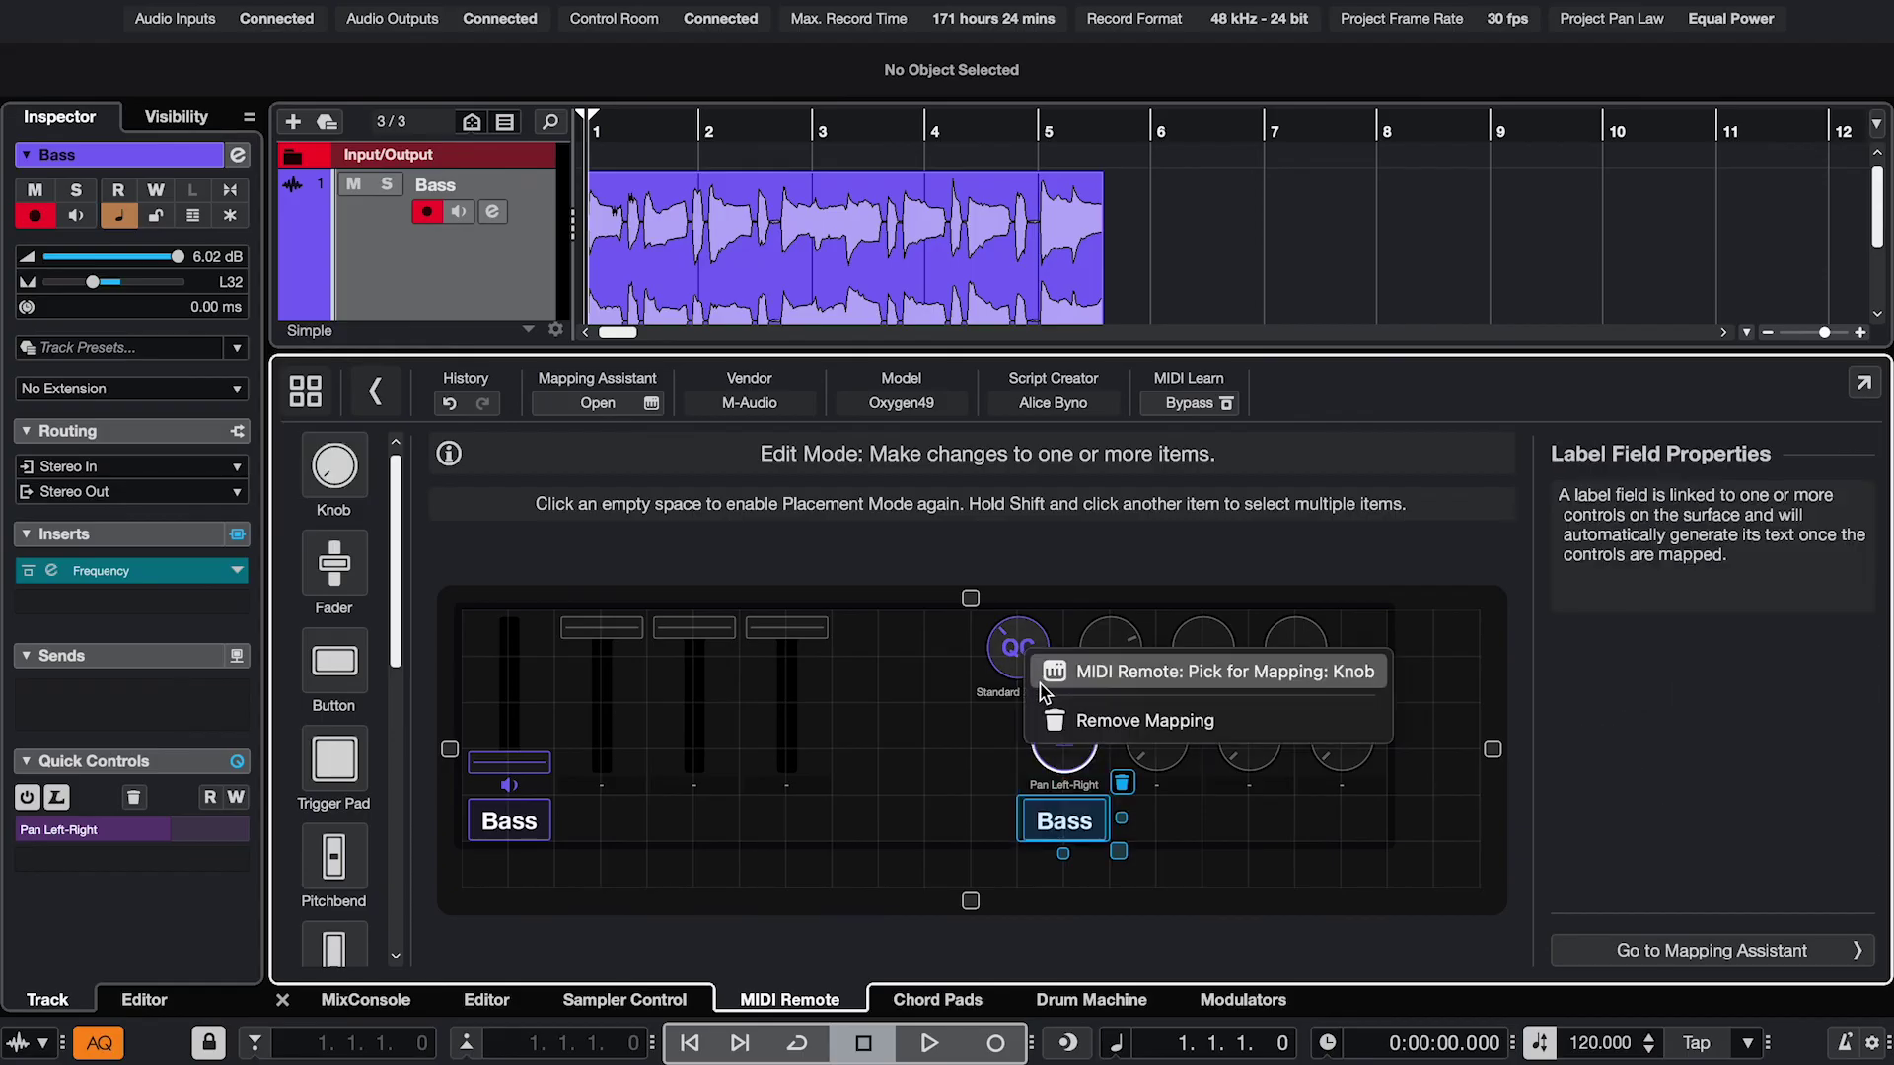
click(1051, 720)
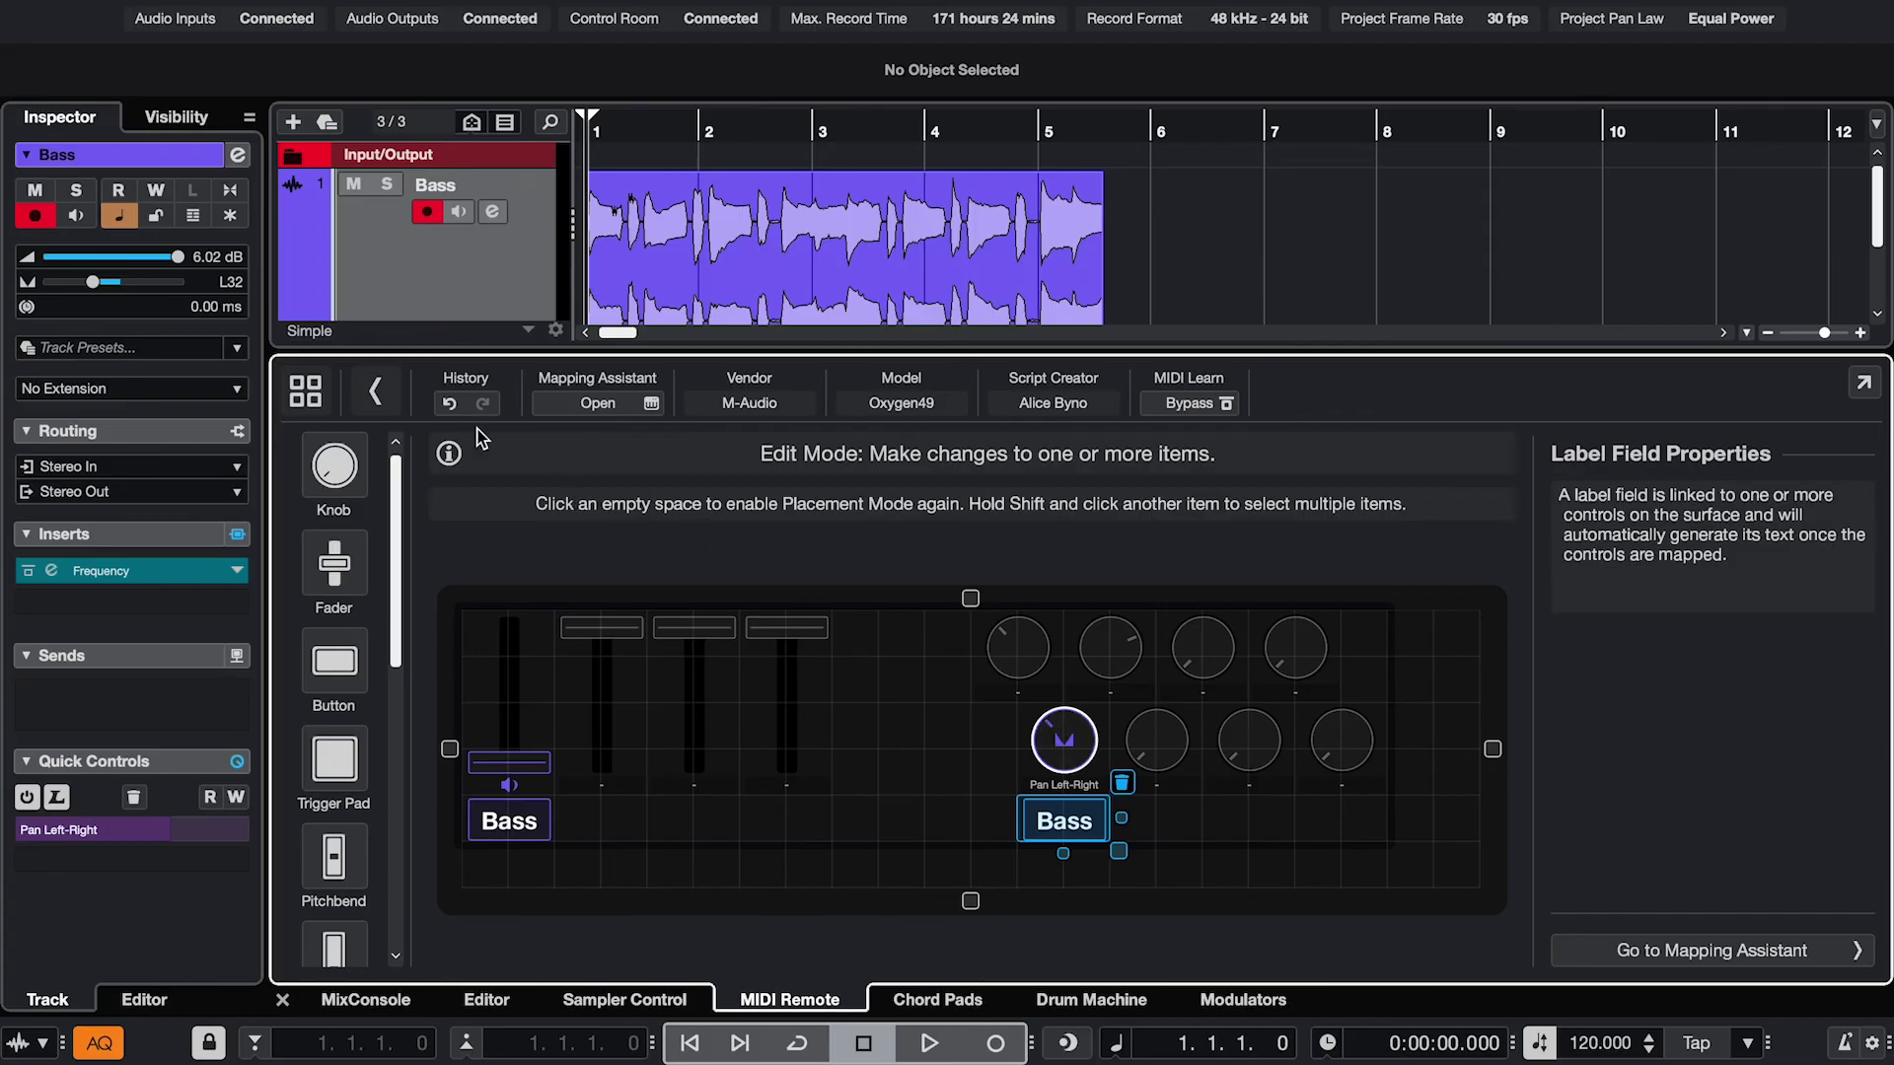
click(380, 389)
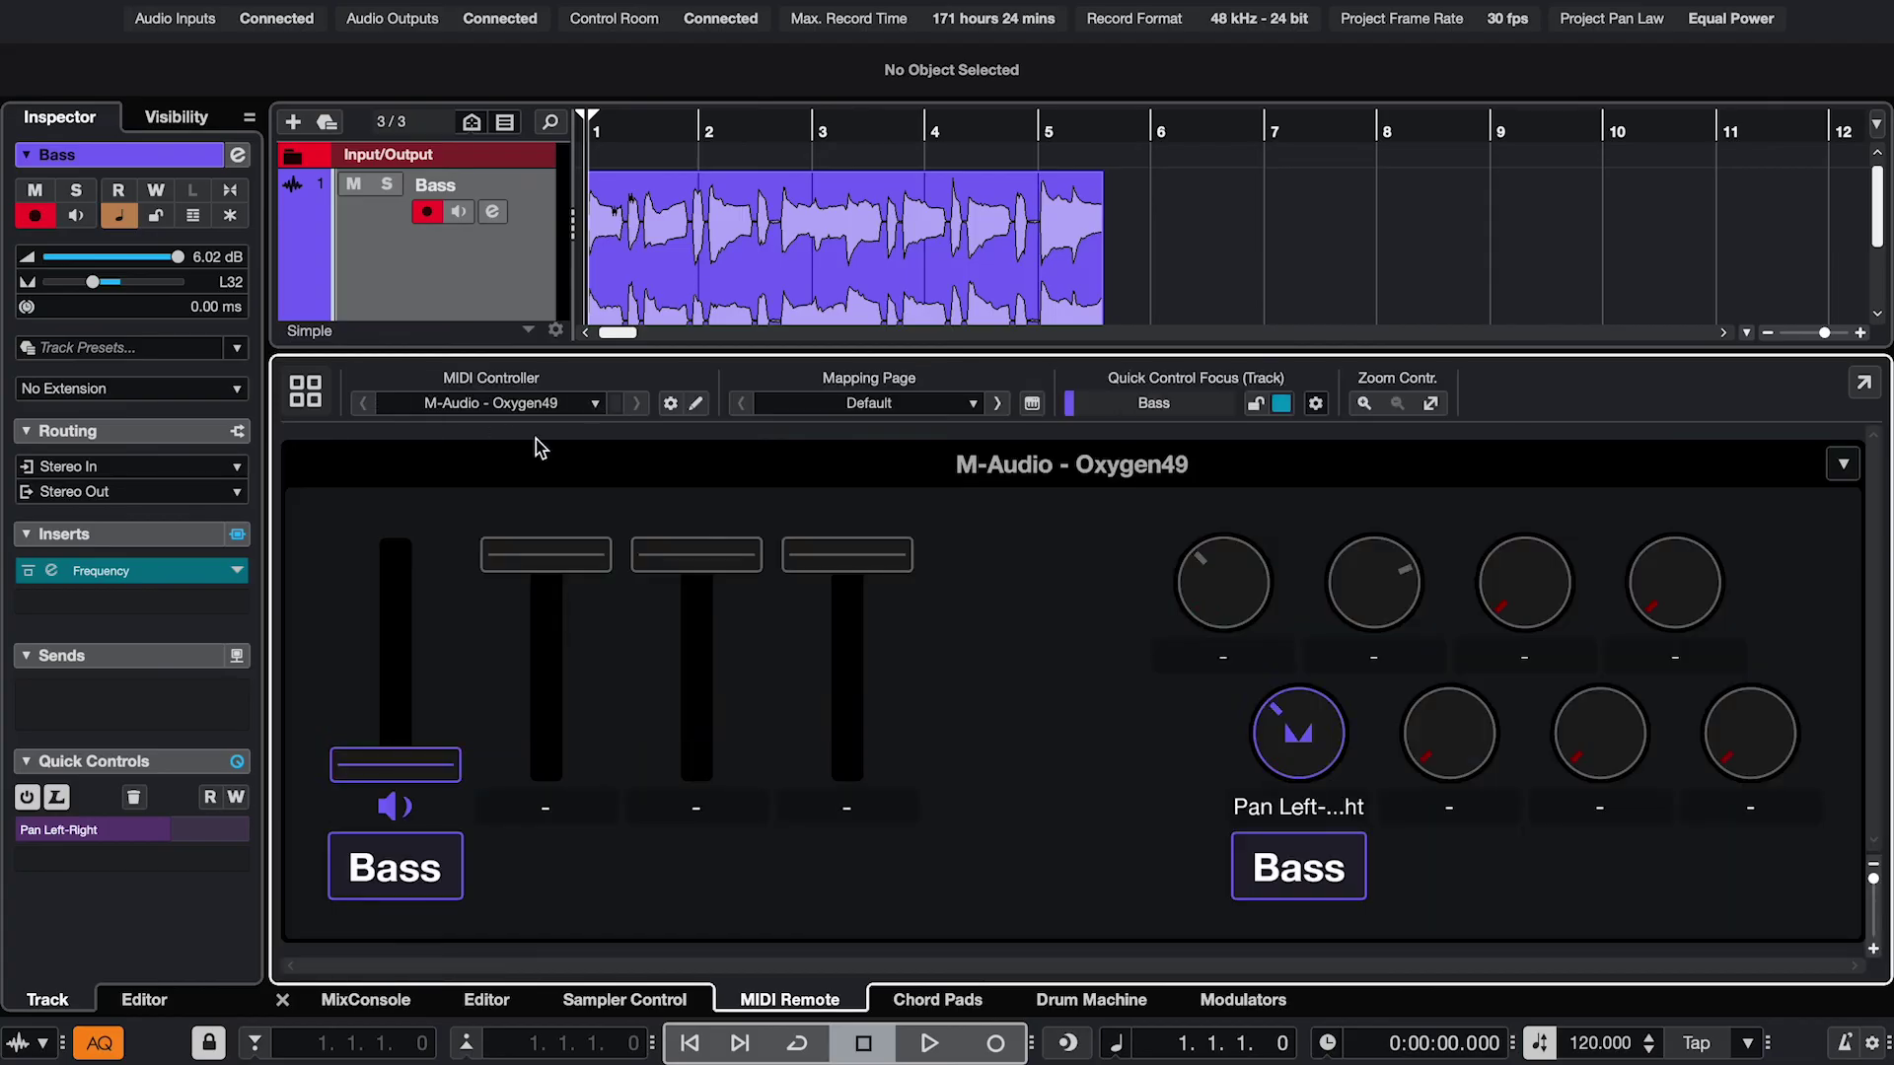
- Switch the Oxygen49 surface to mapping Page 2 and show the MIDI Controller Settings
click(972, 404)
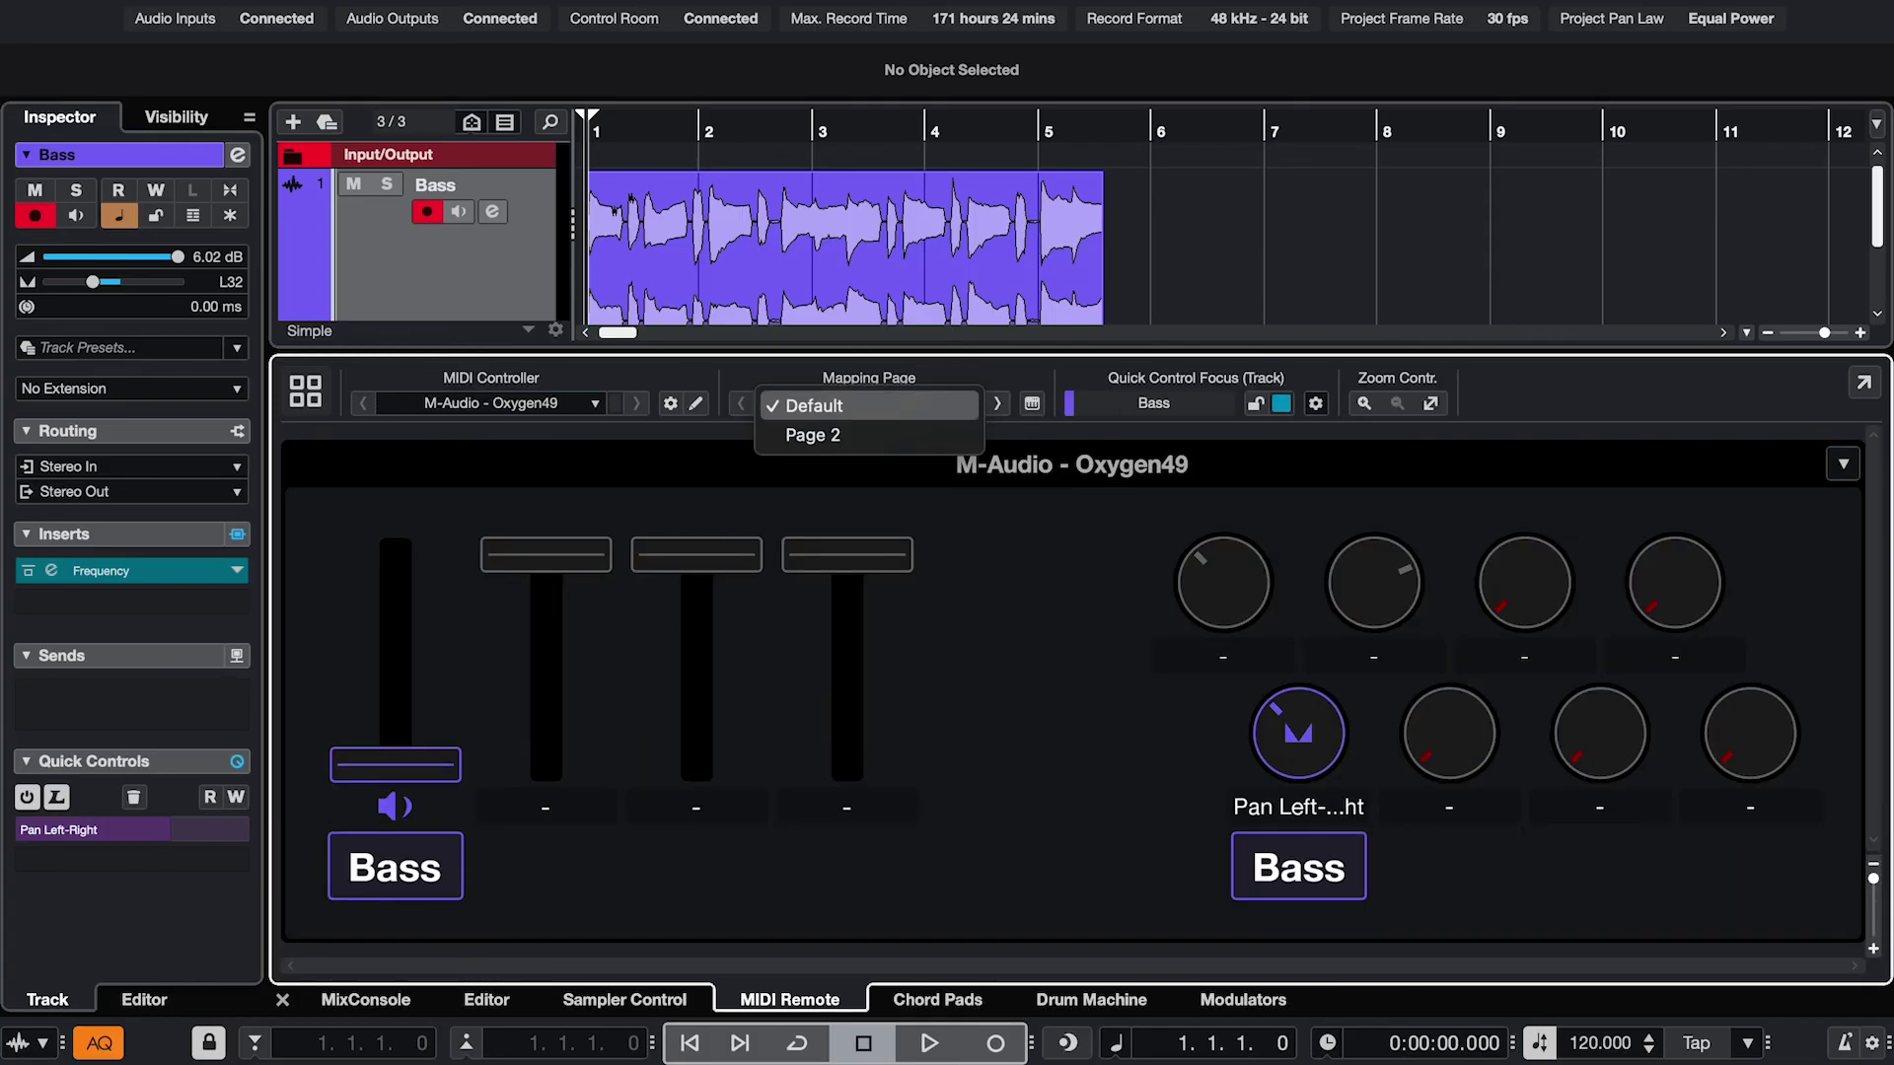
click(901, 436)
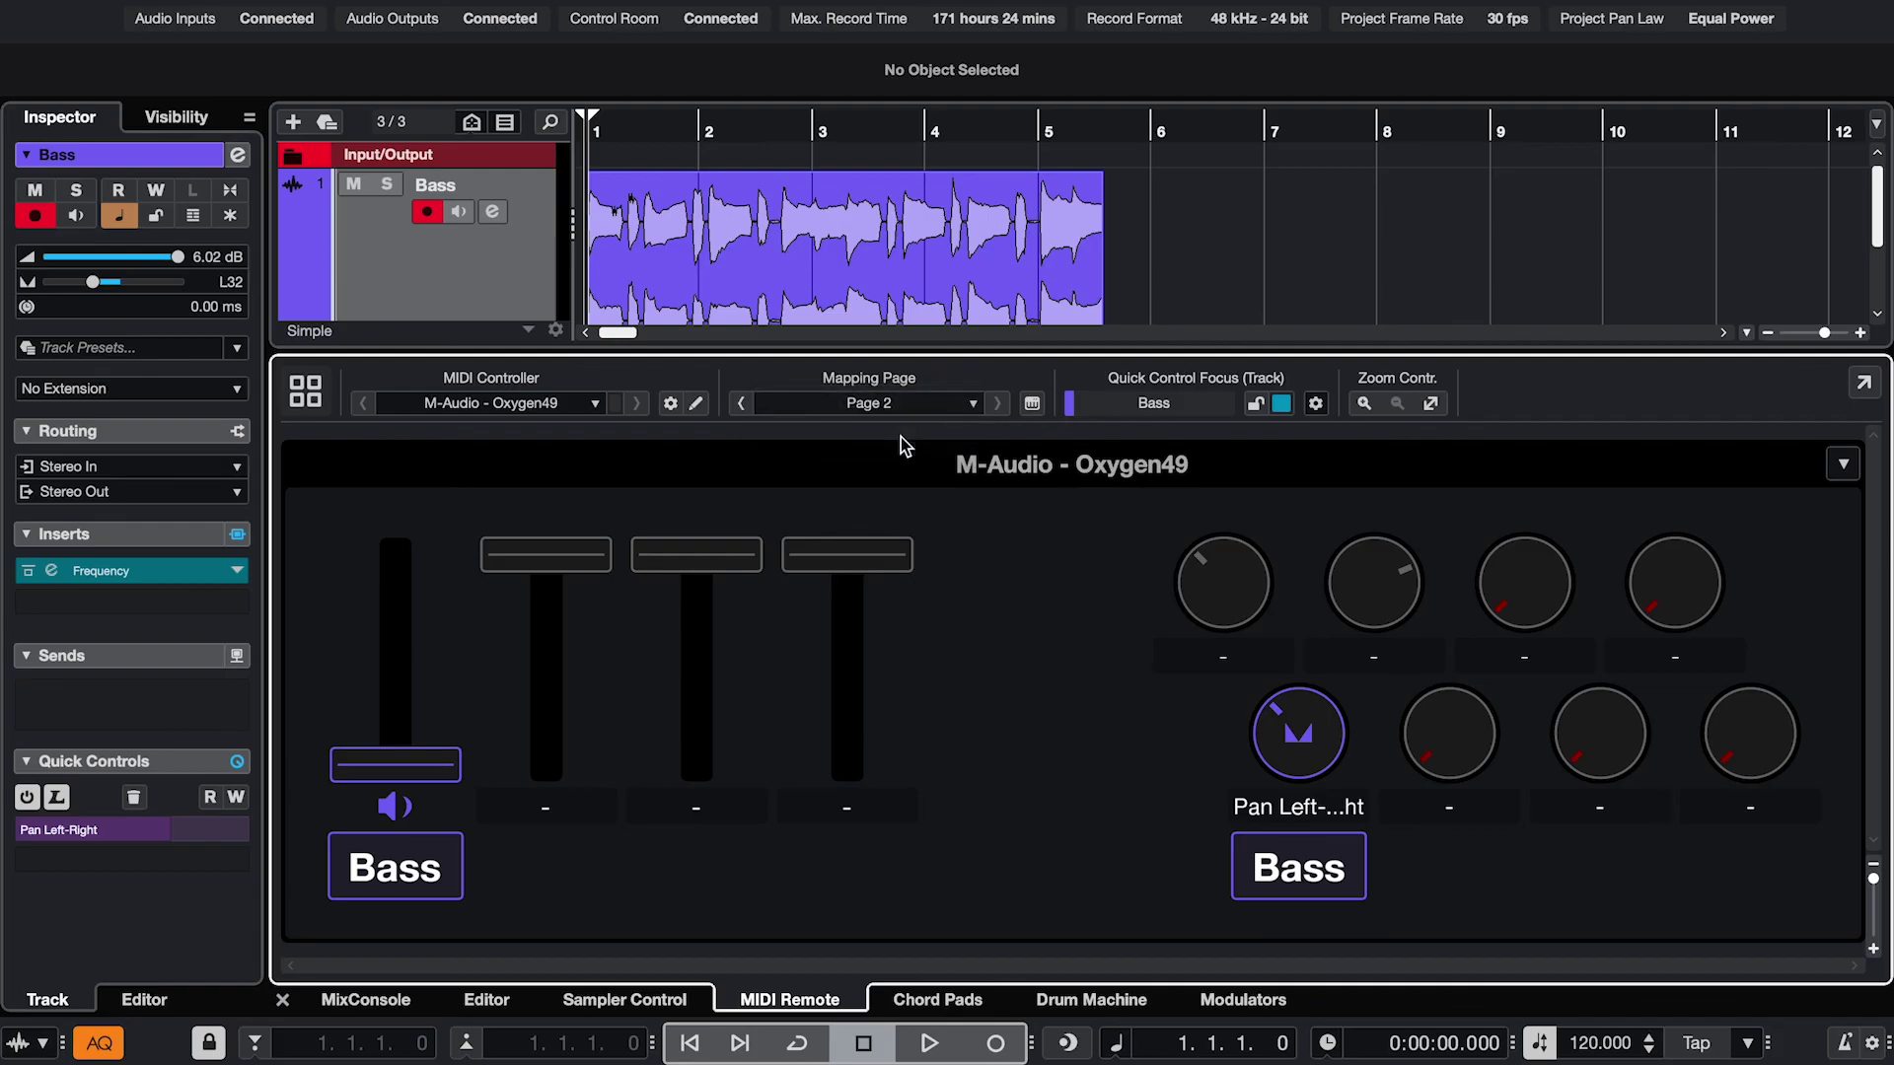
click(1842, 466)
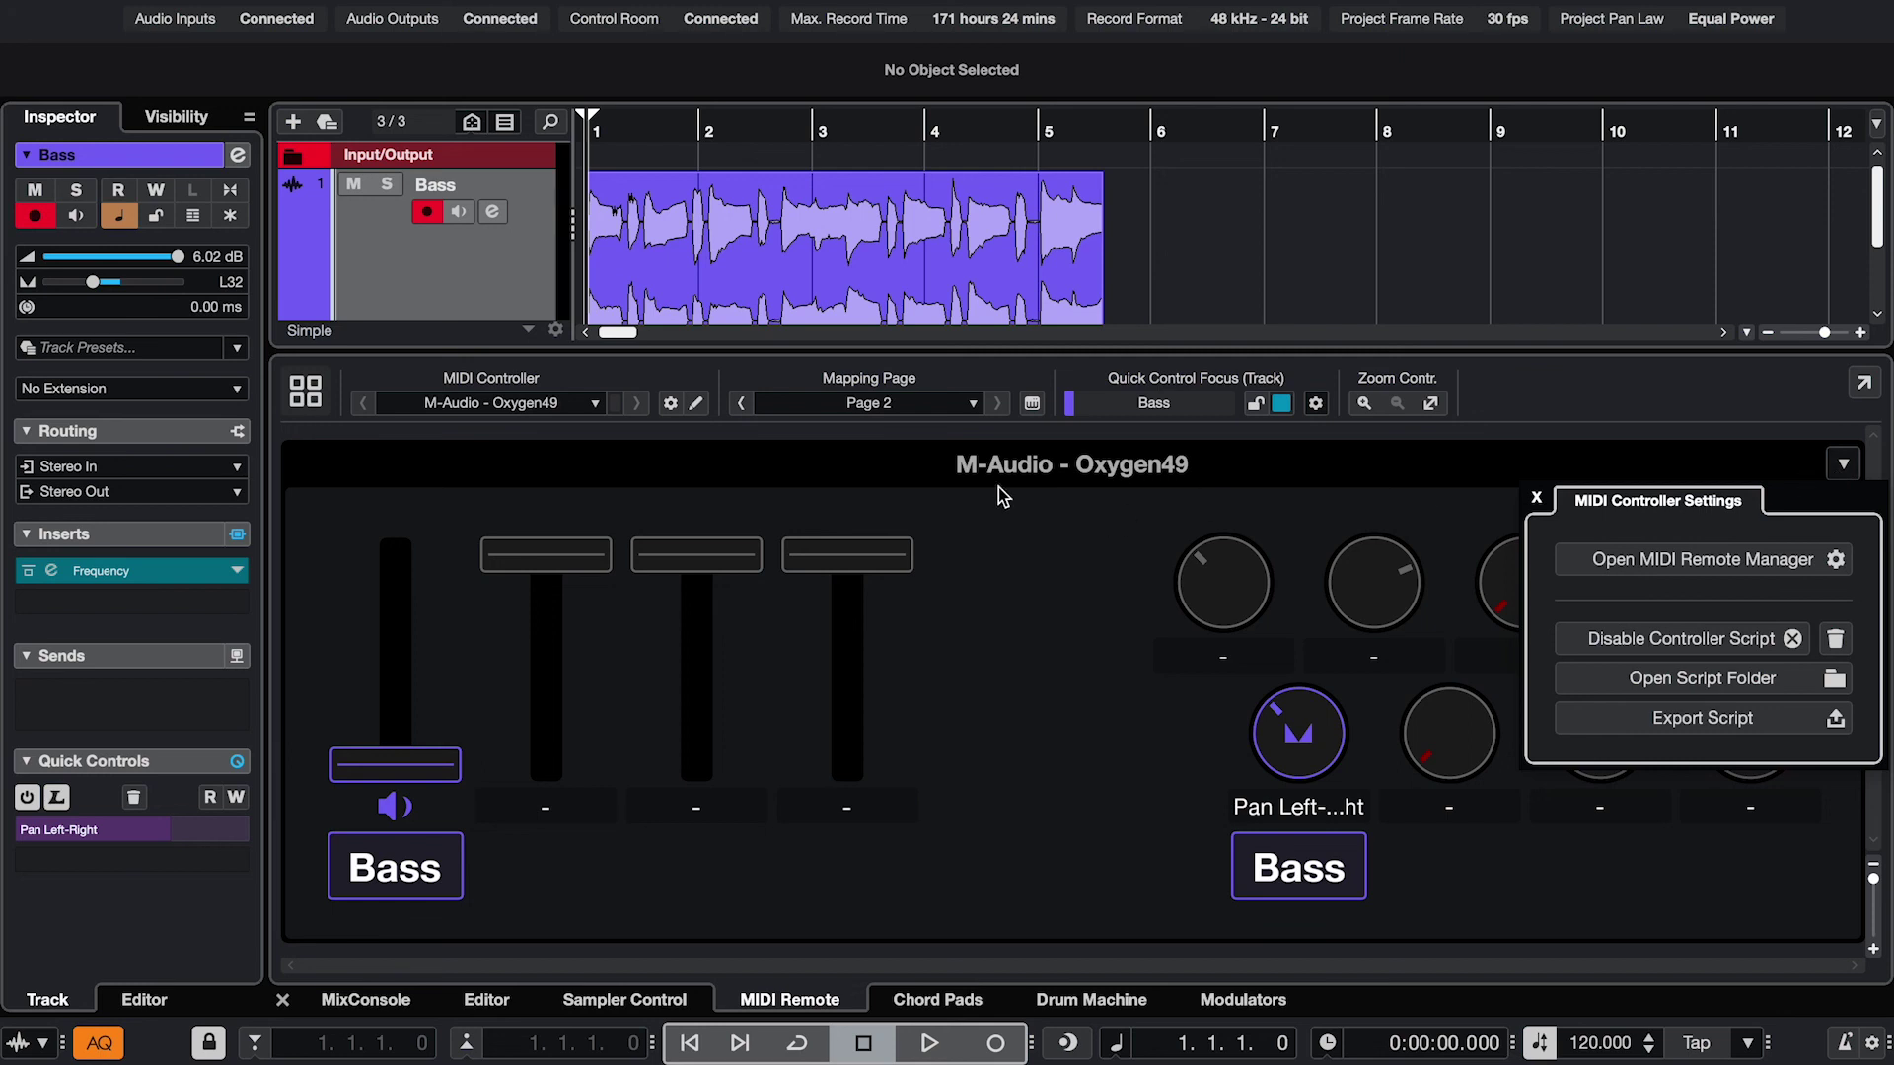
- Open the MIDI Remote Manager, check the Scripts tab, then return to MIDI Controllers
click(670, 402)
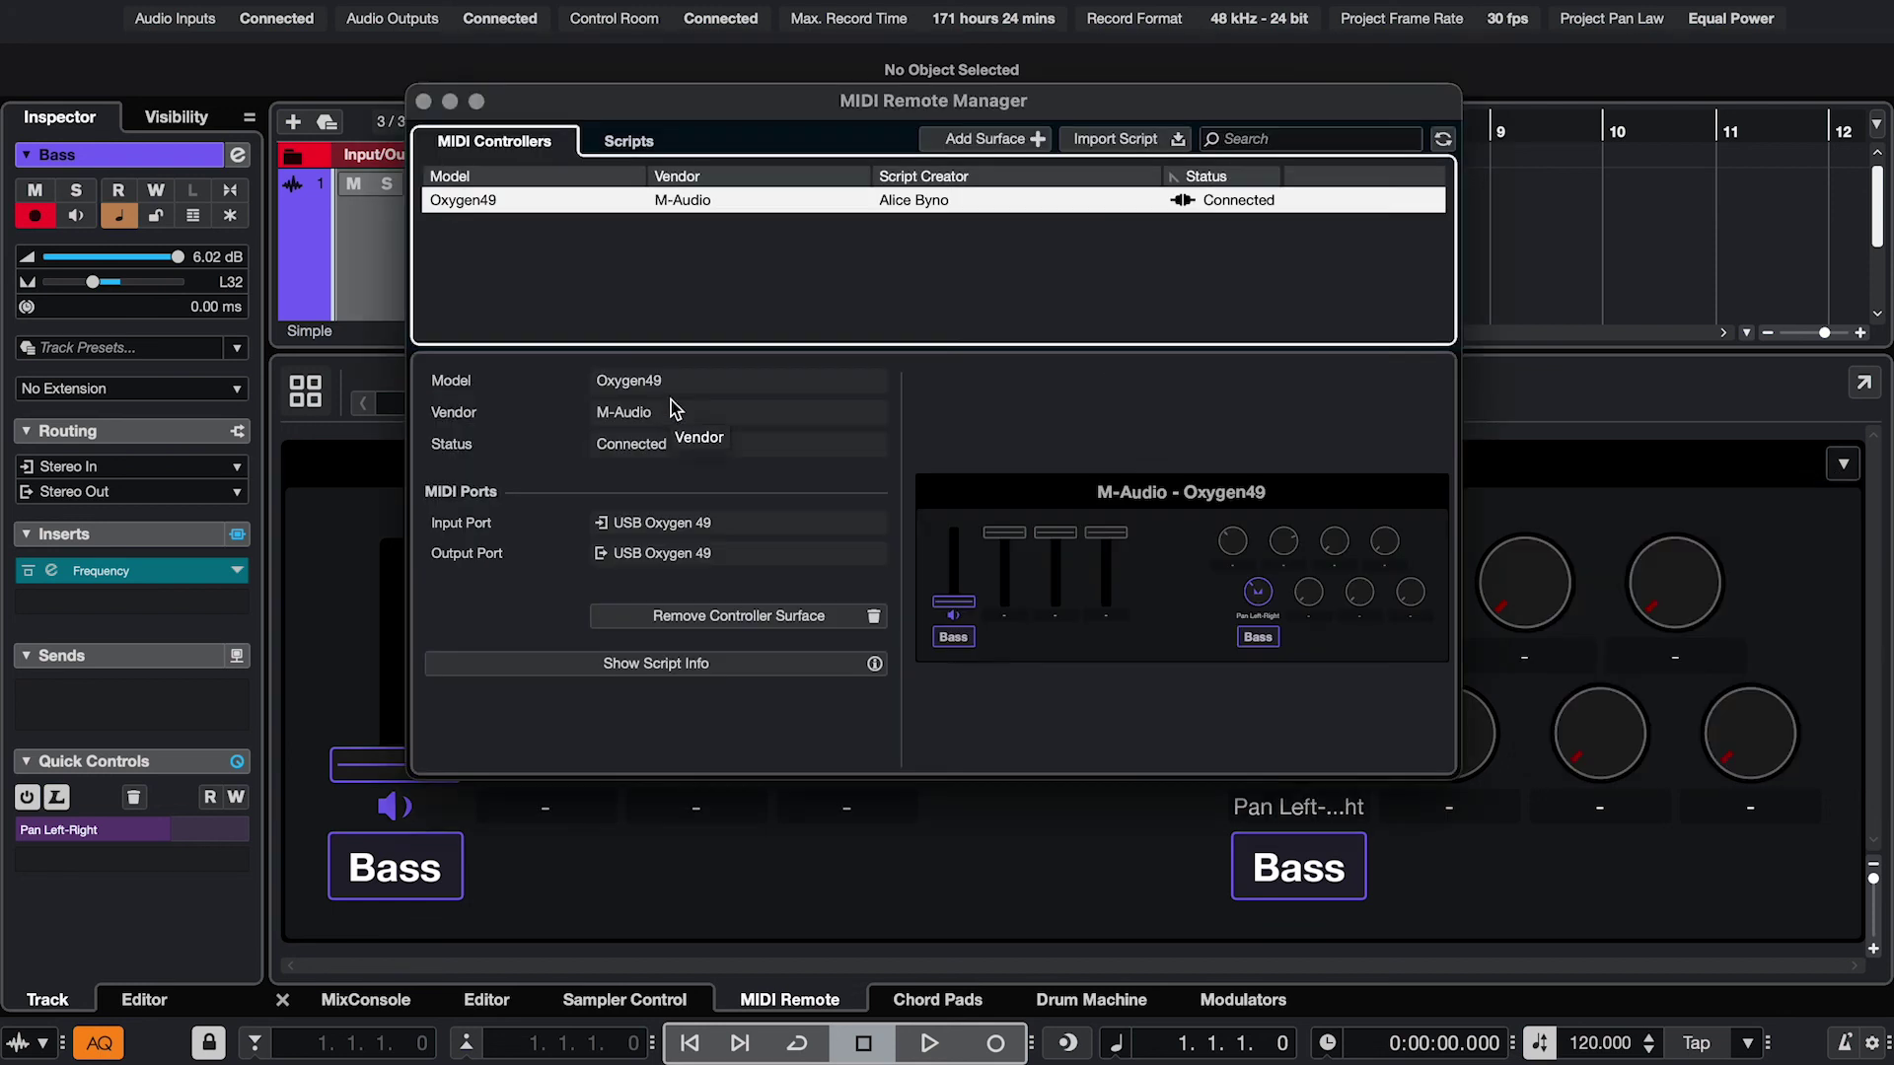
click(629, 140)
click(496, 143)
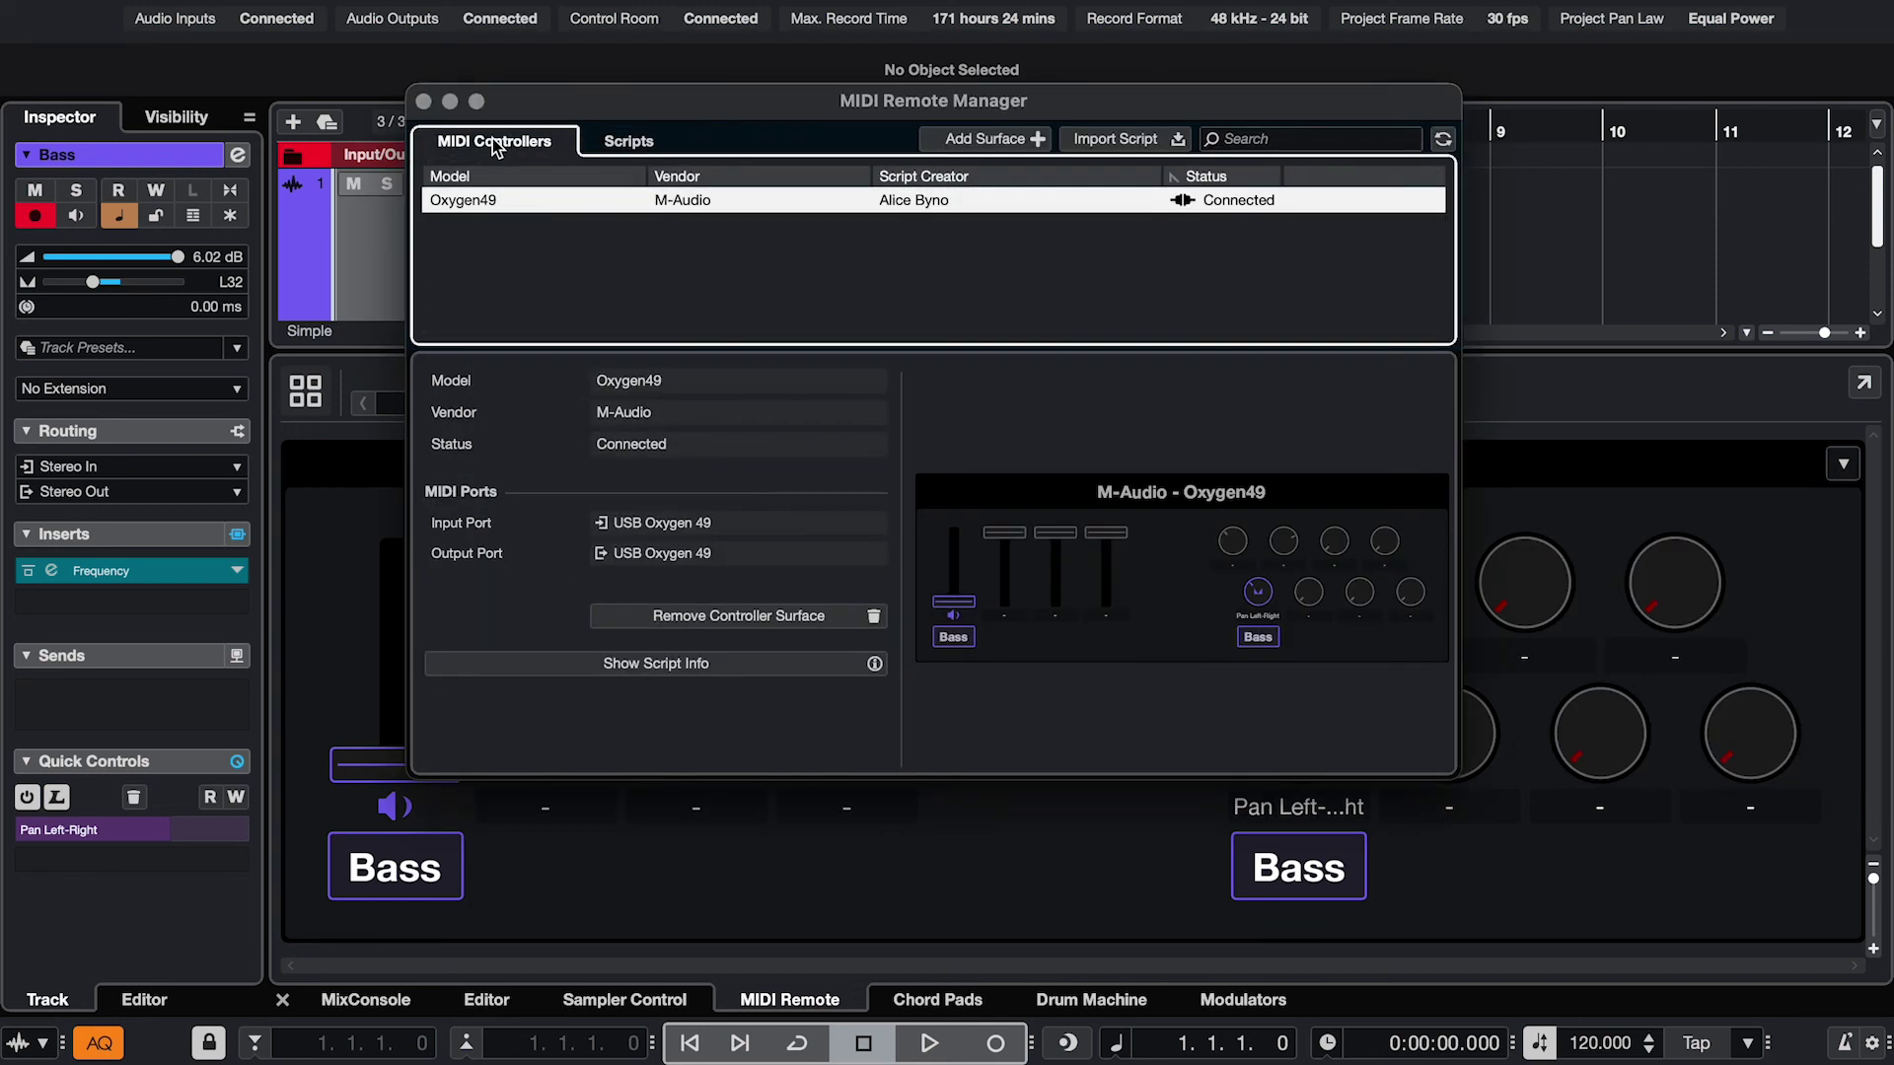